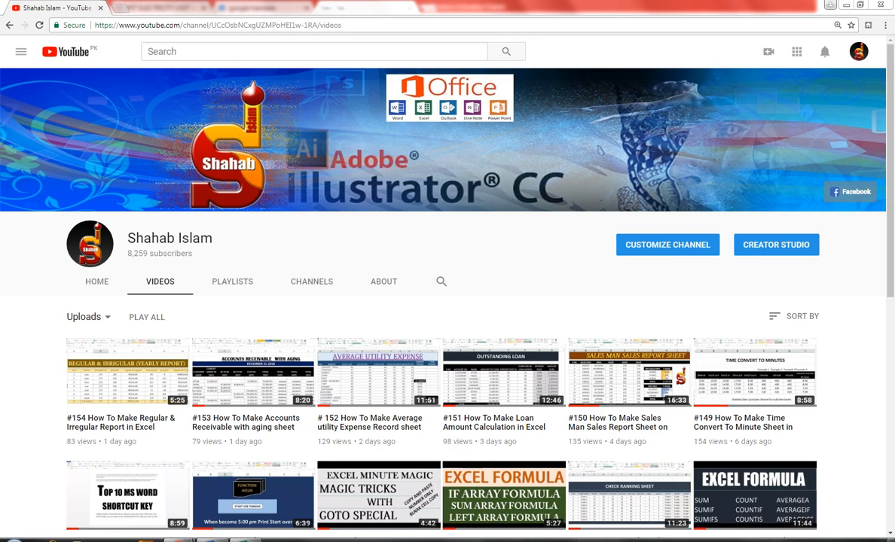
Switch to the blank Excel workbook and enter the label "fixed cost project" in A2 with the value 40000 in C2
{"action": "mouse_move", "coordinate": [245, 539]}
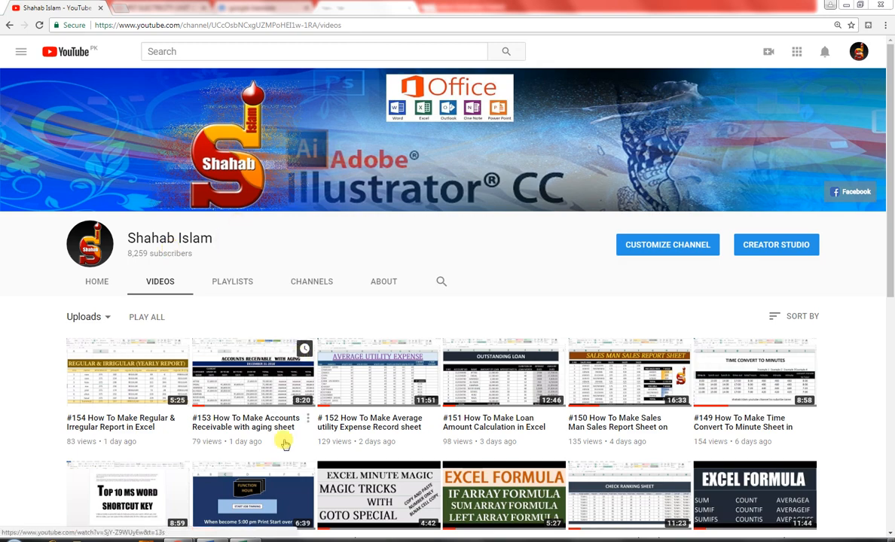
{"action": "left_click", "coordinate": [258, 540]}
{"action": "left_click", "coordinate": [101, 168]}
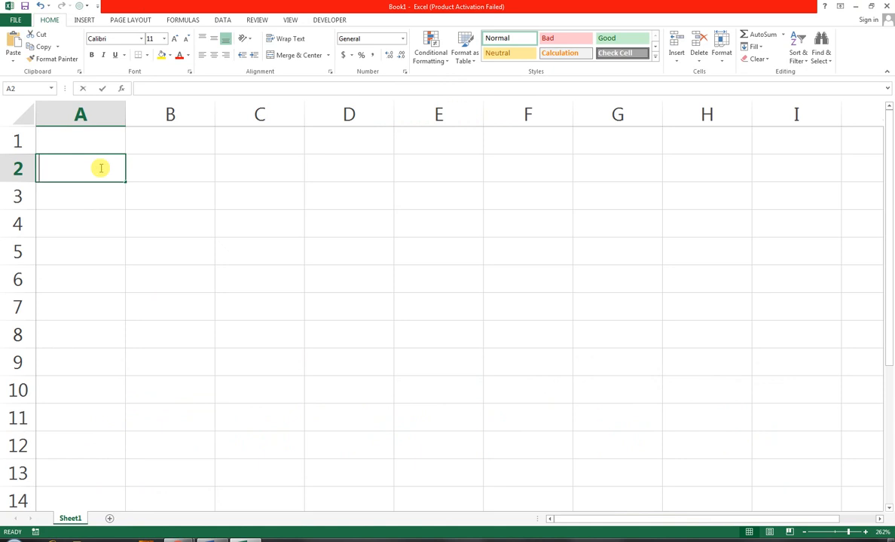
{"action": "type", "text": "fixed cost"}
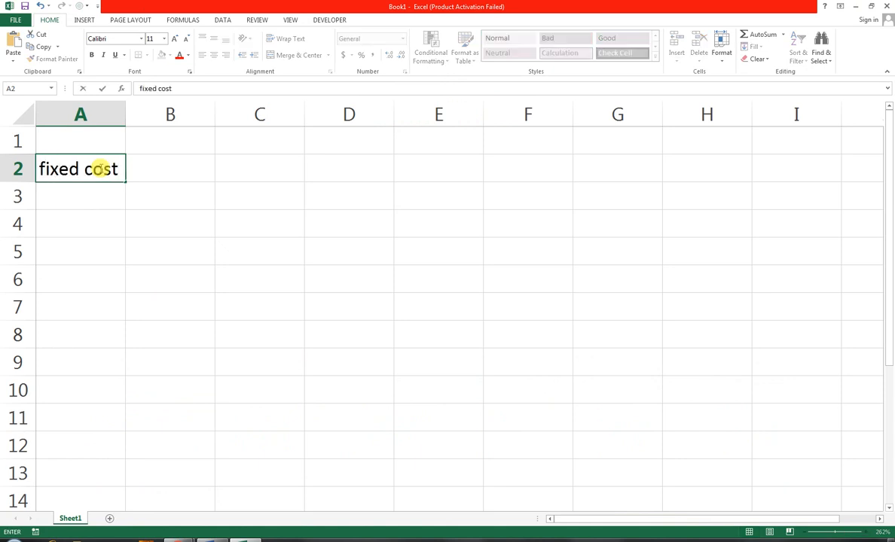
{"action": "type", "text": " proje"}
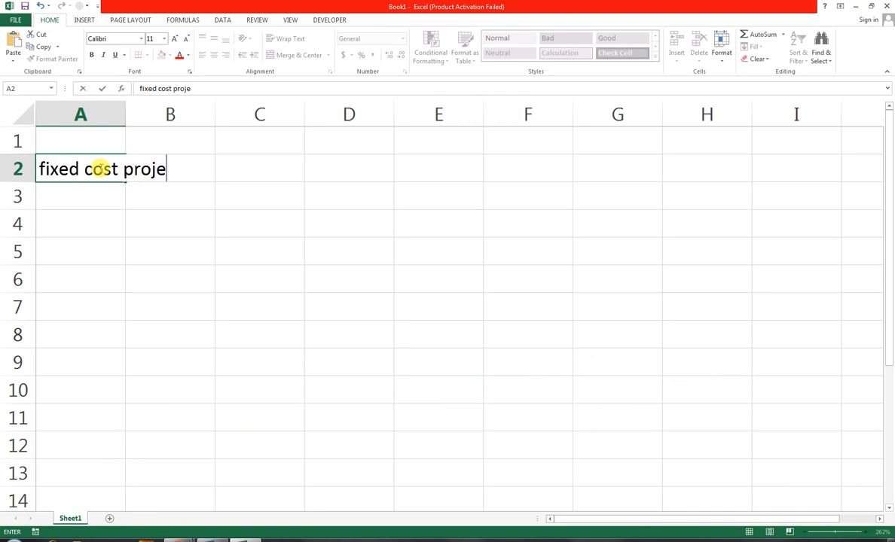
{"action": "type", "text": "ct"}
{"action": "key", "text": "Tab"}
{"action": "key", "text": "Tab"}
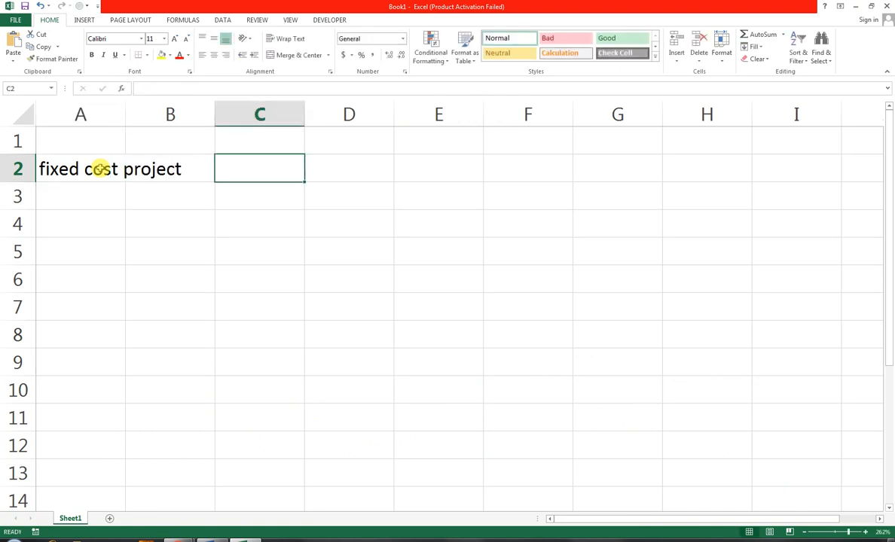
{"action": "type", "text": "4000"}
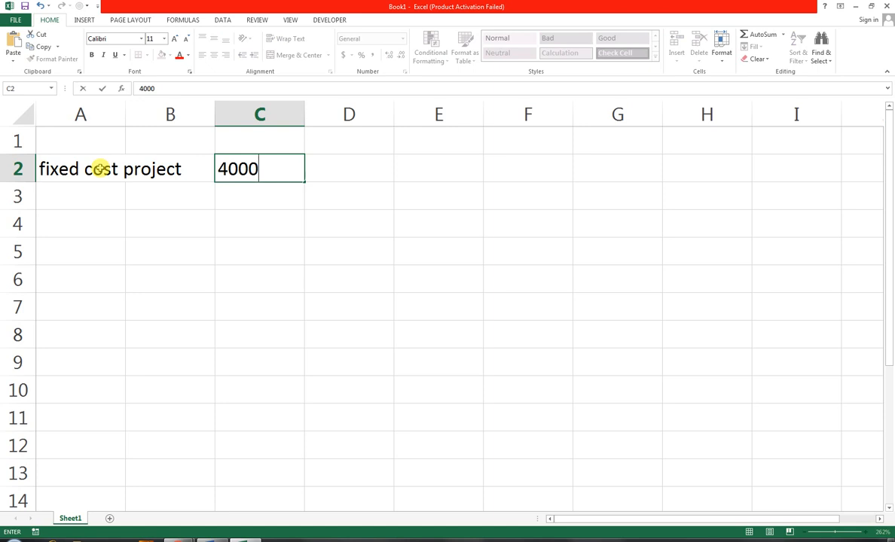
{"action": "type", "text": "0"}
{"action": "key", "text": "Tab"}
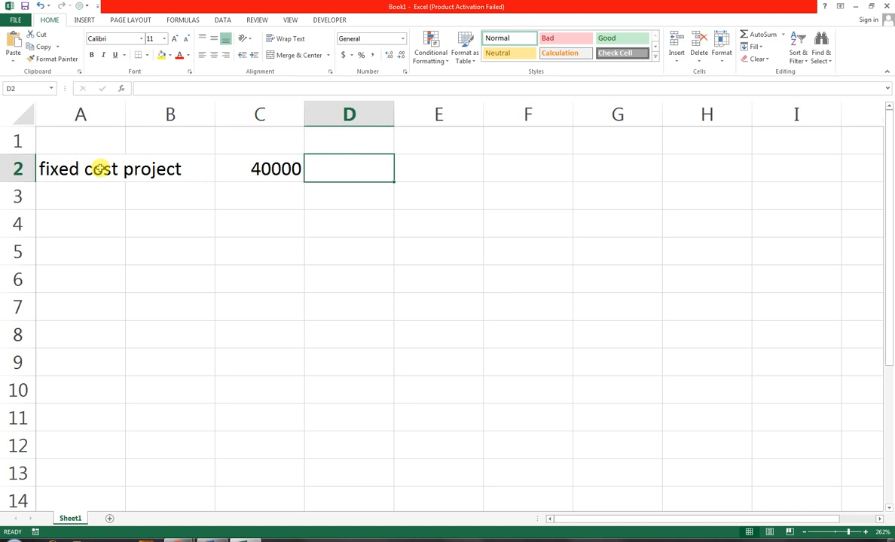
Enter "variable expense" in F2 with the value 1.5 in G2, and fit column F's width to its text
{"action": "key", "text": "Right"}
{"action": "key", "text": "Right"}
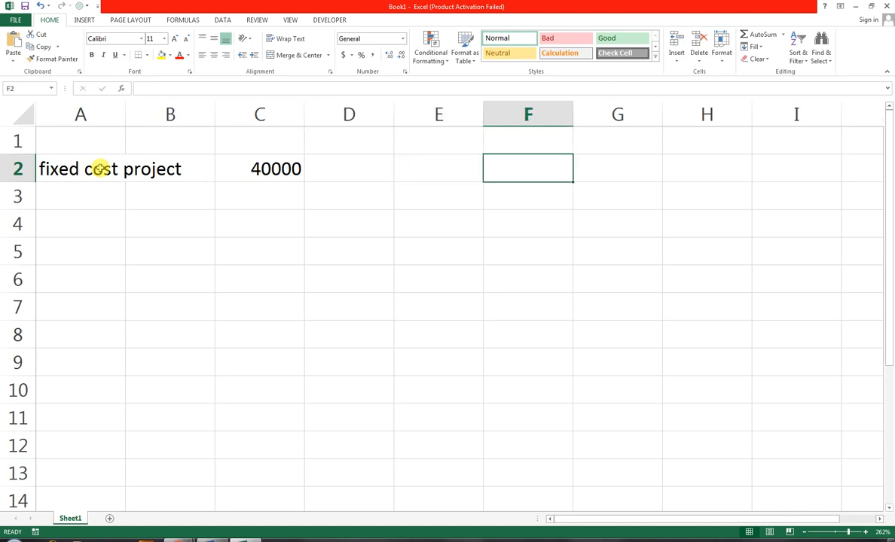
{"action": "type", "text": "va"}
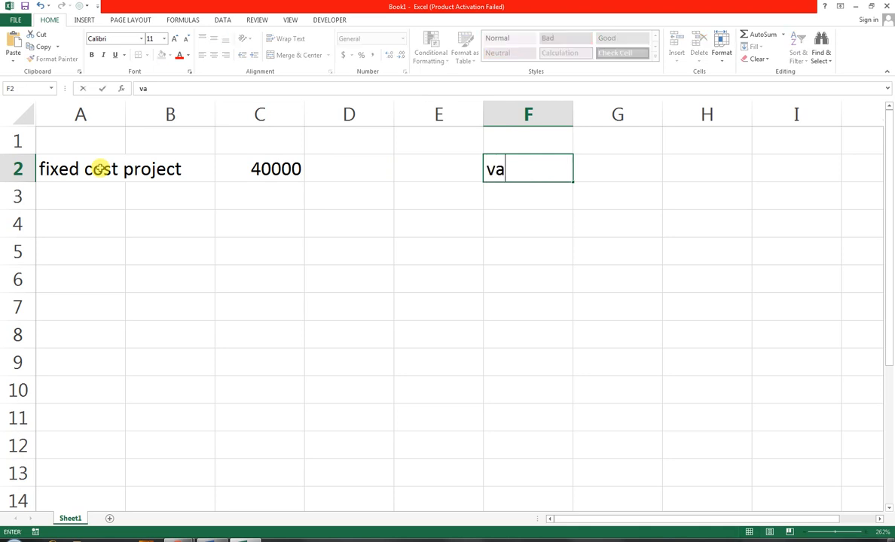
{"action": "type", "text": "riabl"}
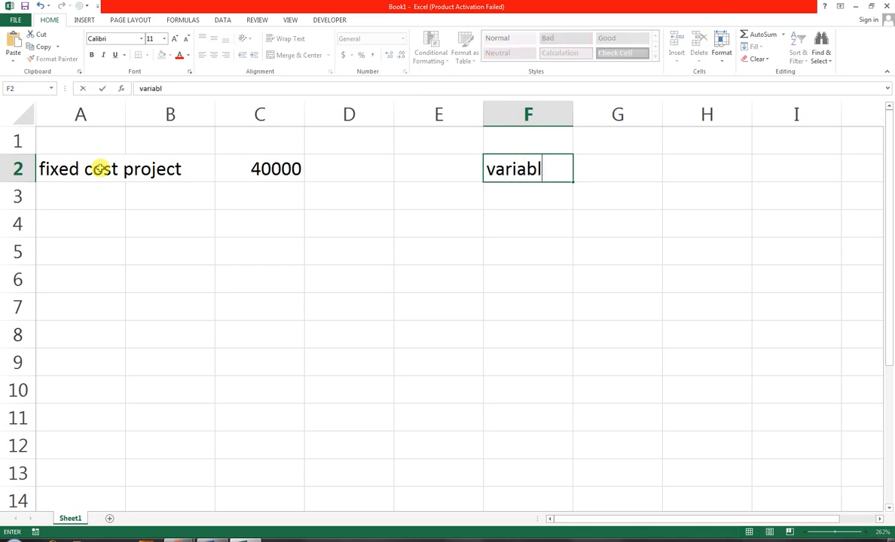
{"action": "type", "text": "e expense"}
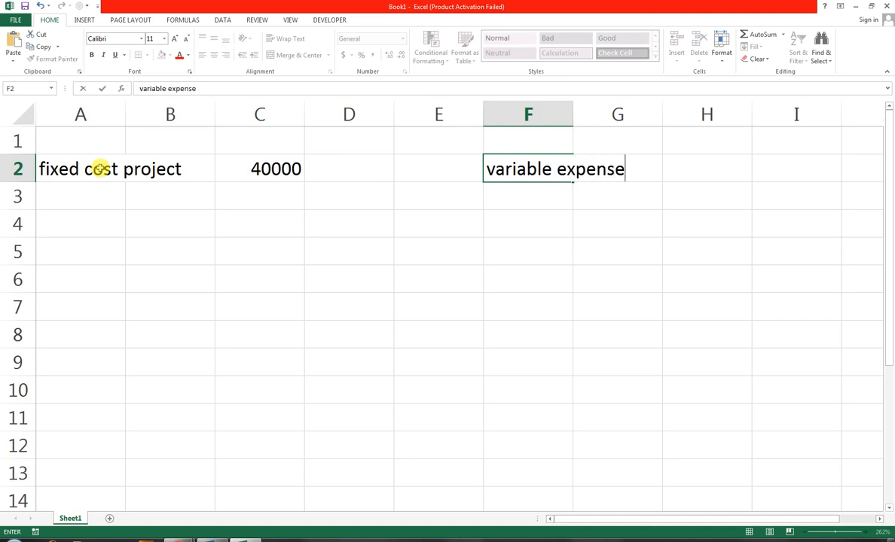
{"action": "key", "text": "Tab"}
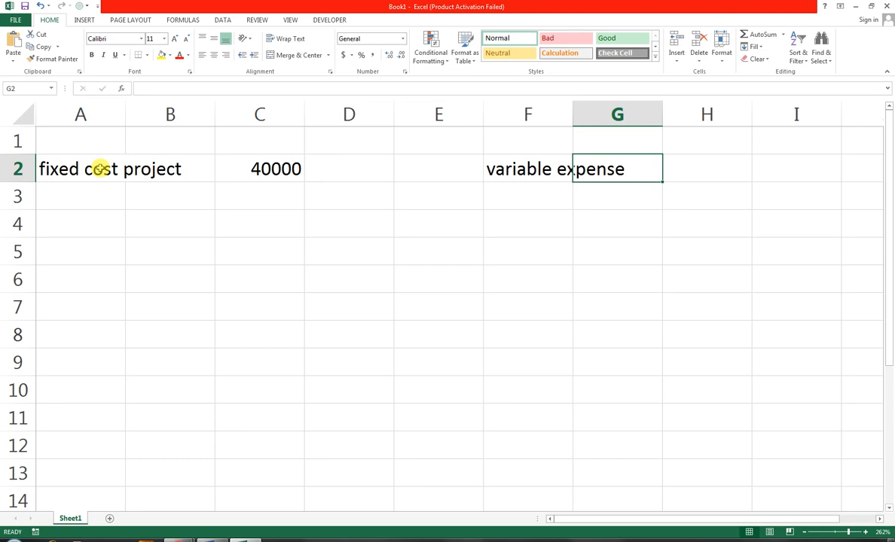
{"action": "type", "text": "1.5"}
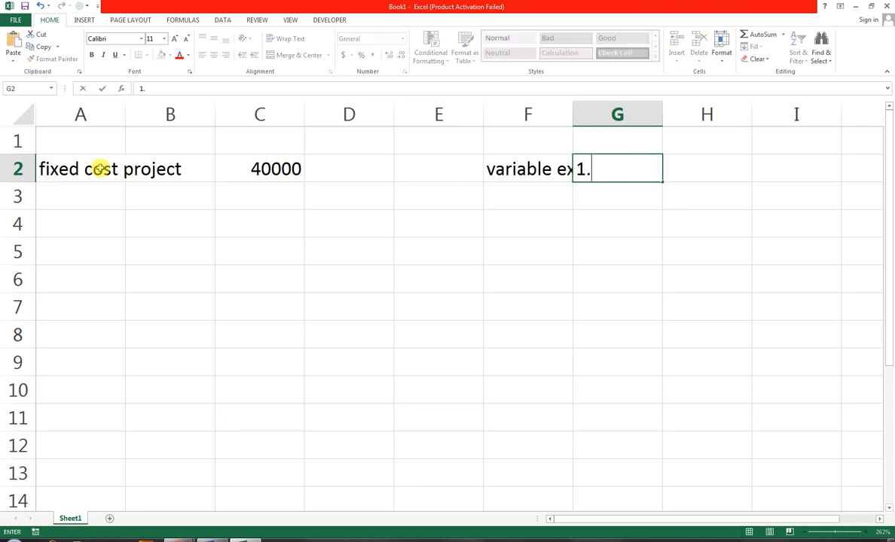
{"action": "key", "text": "Return"}
{"action": "key", "text": "Return"}
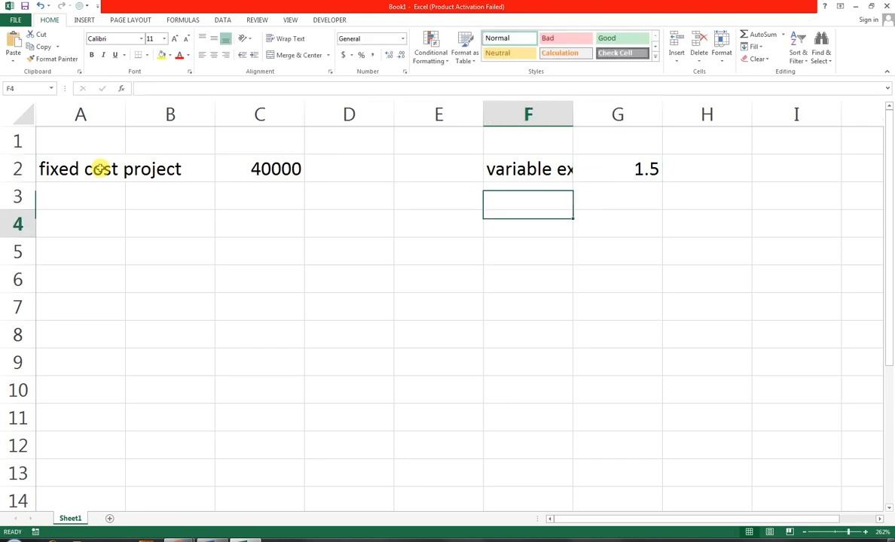
{"action": "double_click", "coordinate": [572, 115]}
Enter the label "sale price unit" in F3 with the value 2.3 in G3
{"action": "left_click", "coordinate": [559, 205]}
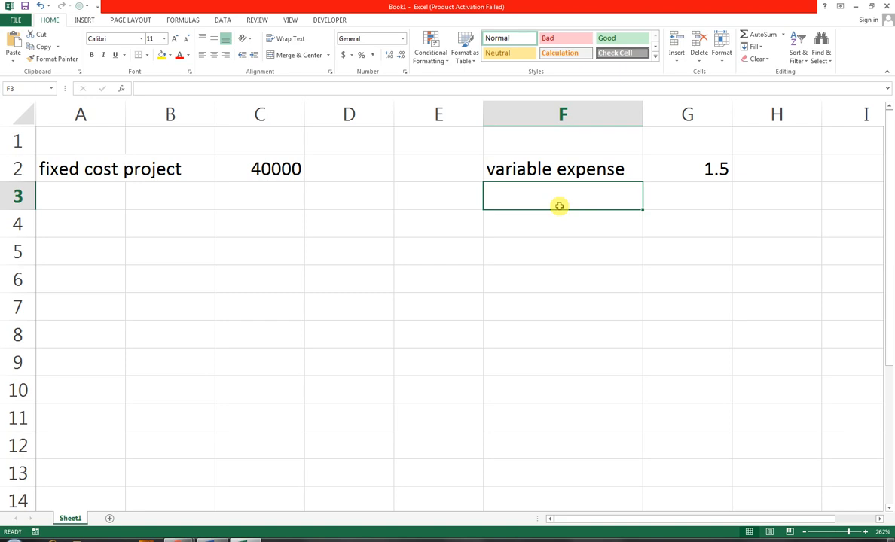
{"action": "type", "text": "sale p"}
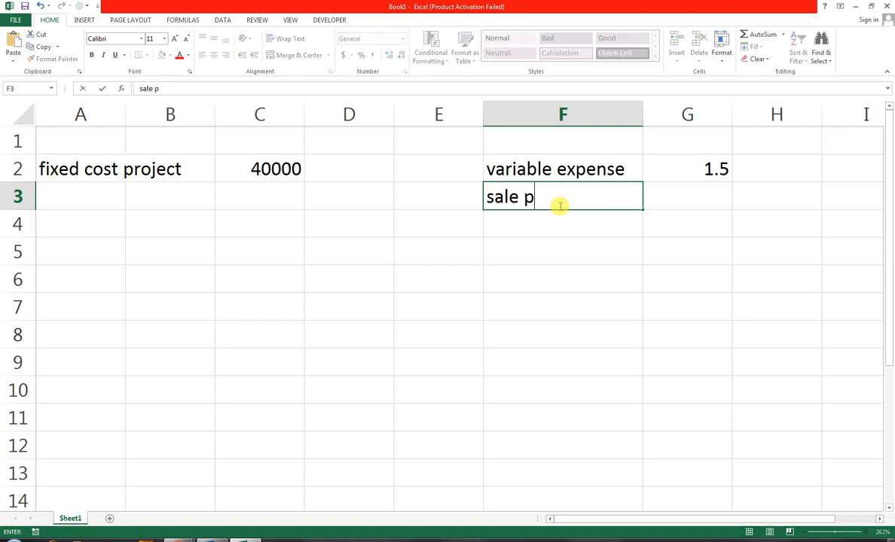
{"action": "type", "text": "rice u"}
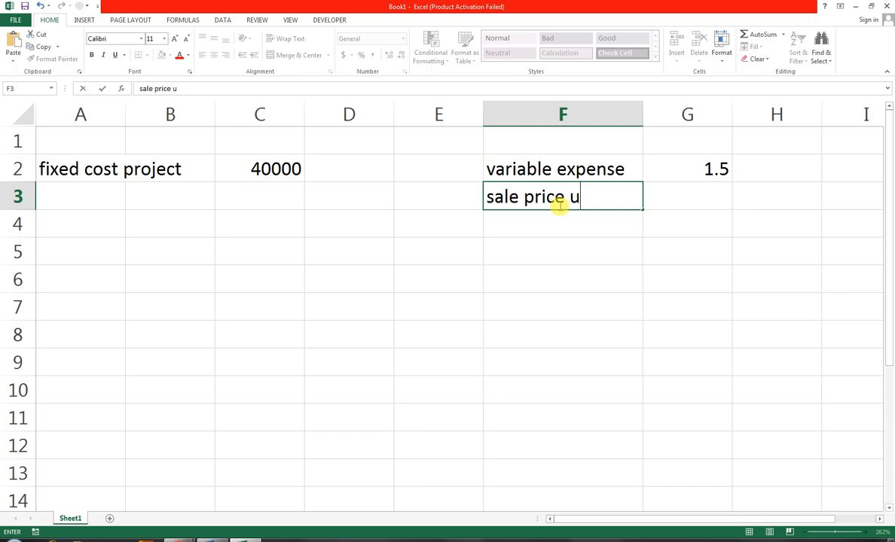
{"action": "type", "text": "nit"}
{"action": "key", "text": "Tab"}
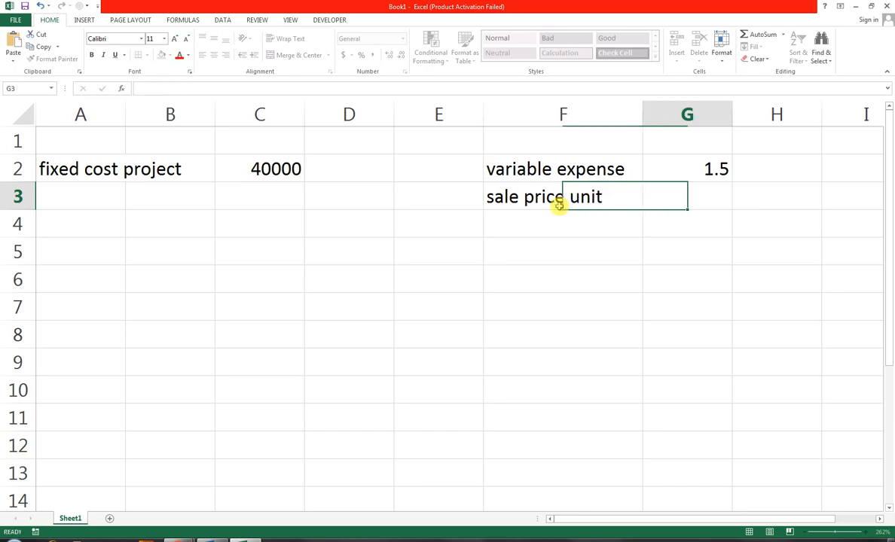
{"action": "type", "text": "2.3"}
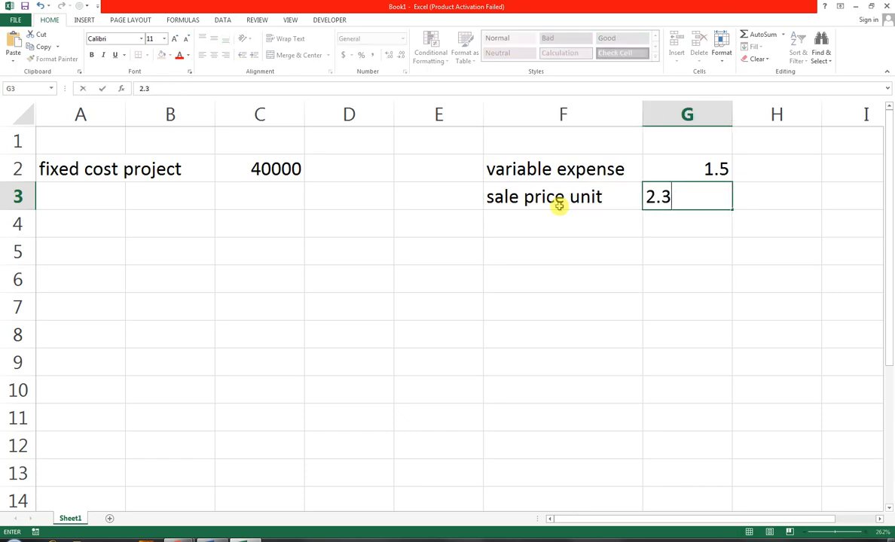
{"action": "key", "text": "Return"}
Enter the row label "Month" with a capital M in A6
{"action": "key", "text": "Return"}
{"action": "key", "text": "Return"}
{"action": "key", "text": "Left"}
{"action": "key", "text": "Left"}
{"action": "key", "text": "Left"}
{"action": "key", "text": "Left"}
{"action": "key", "text": "Left"}
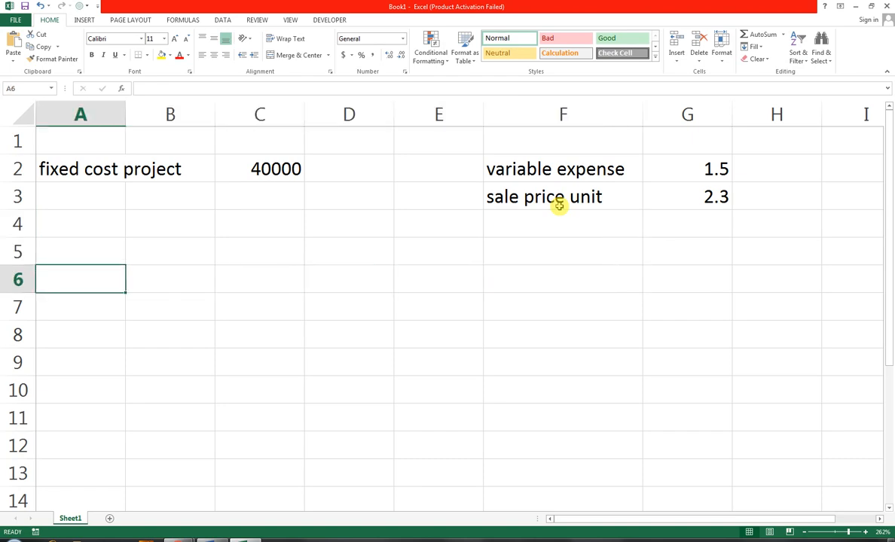
{"action": "type", "text": "month"}
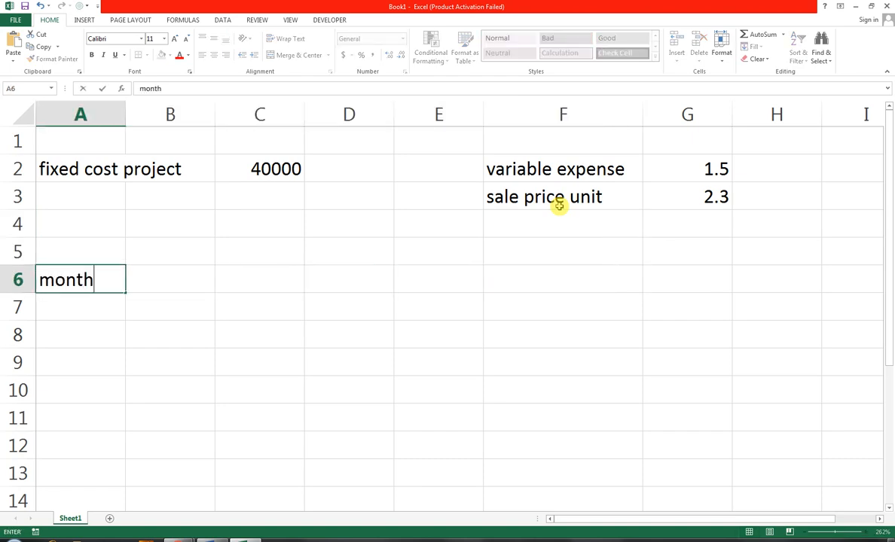
{"action": "key", "text": "Tab"}
{"action": "key", "text": "Left"}
{"action": "type", "text": "Month"}
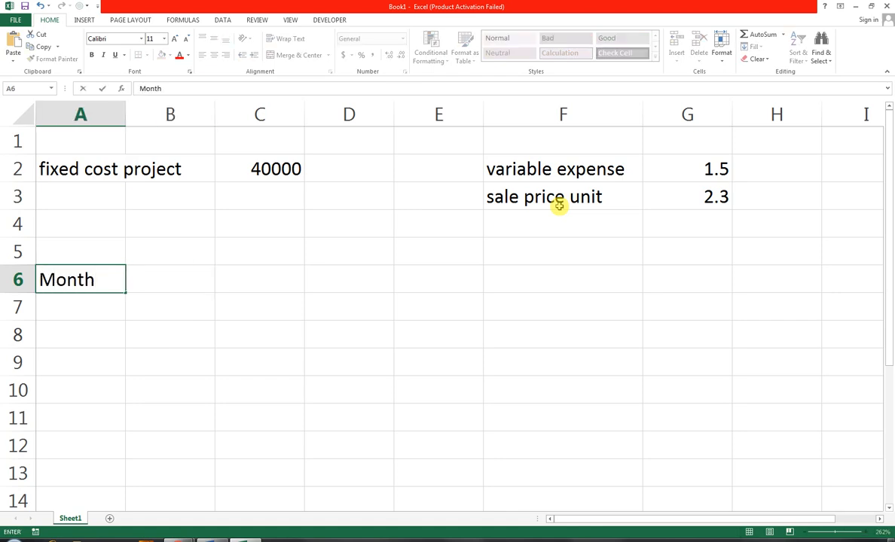
{"action": "key", "text": "Tab"}
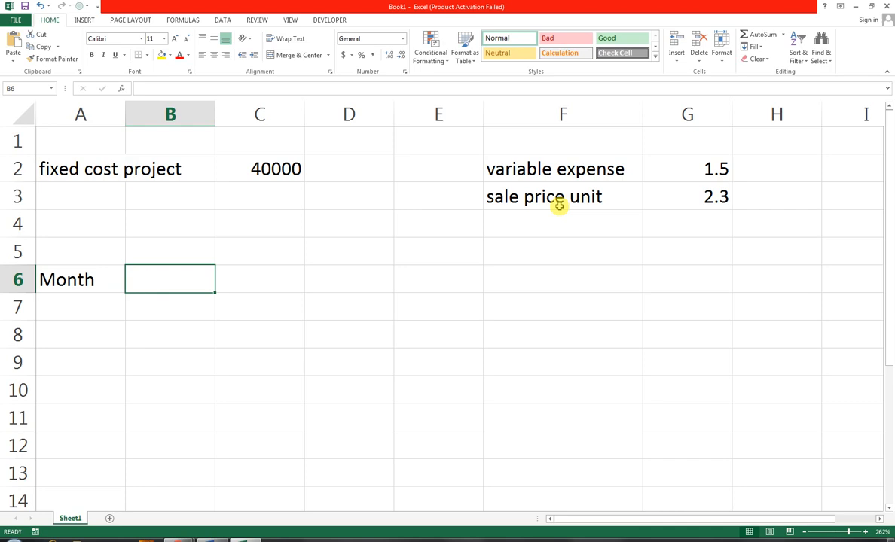
Add the row labels "unit sold" in A7 and "variable expense" in A8
{"action": "key", "text": "Return"}
{"action": "type", "text": "u"}
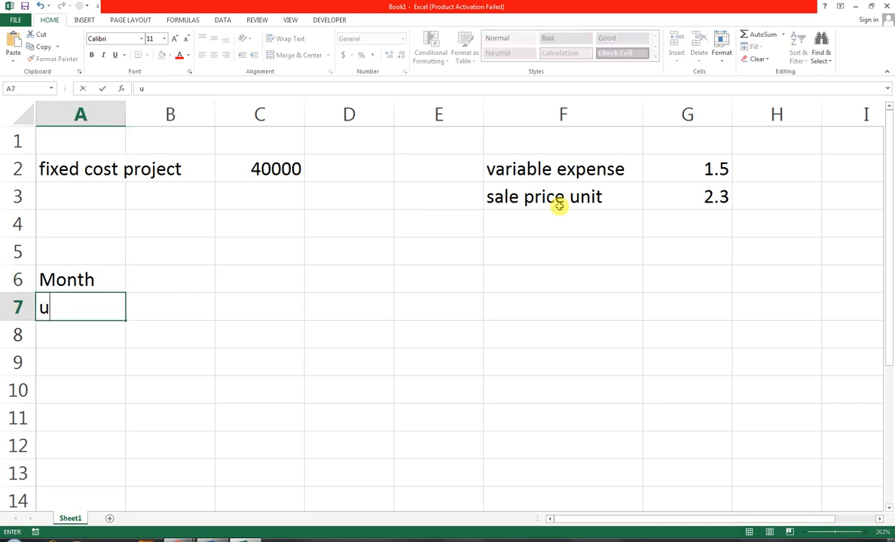
{"action": "type", "text": "nit sold"}
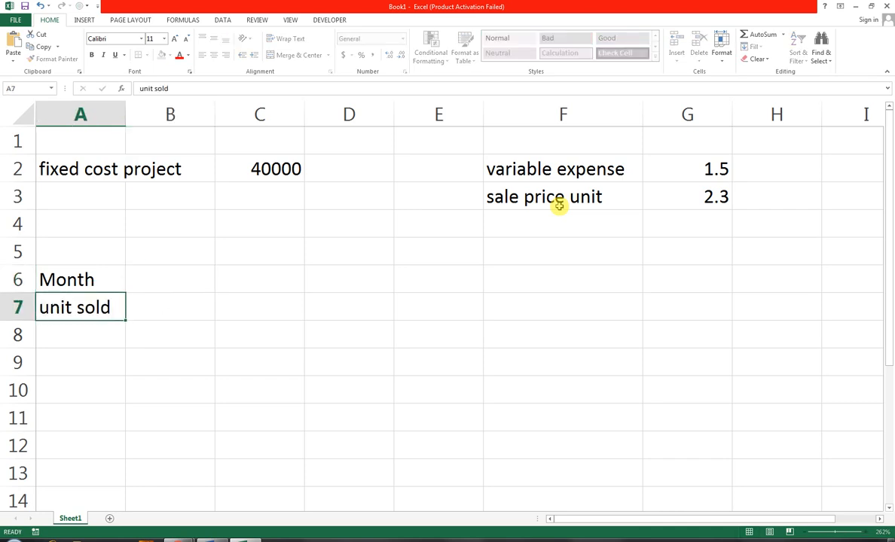
{"action": "key", "text": "Return"}
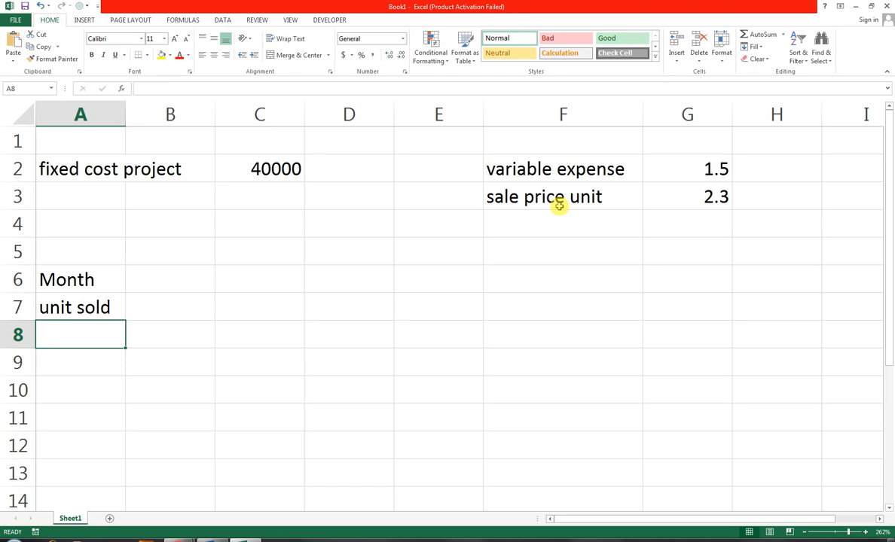
{"action": "type", "text": "va"}
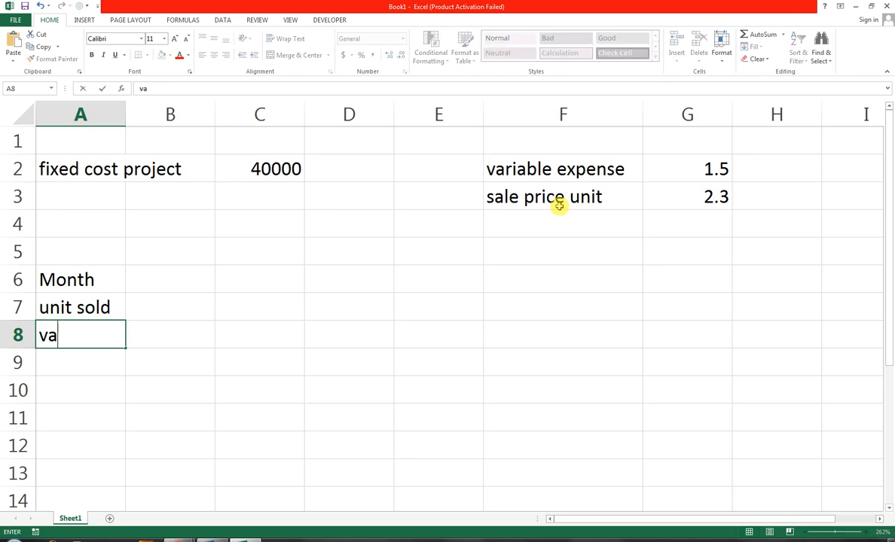
{"action": "type", "text": "riable "}
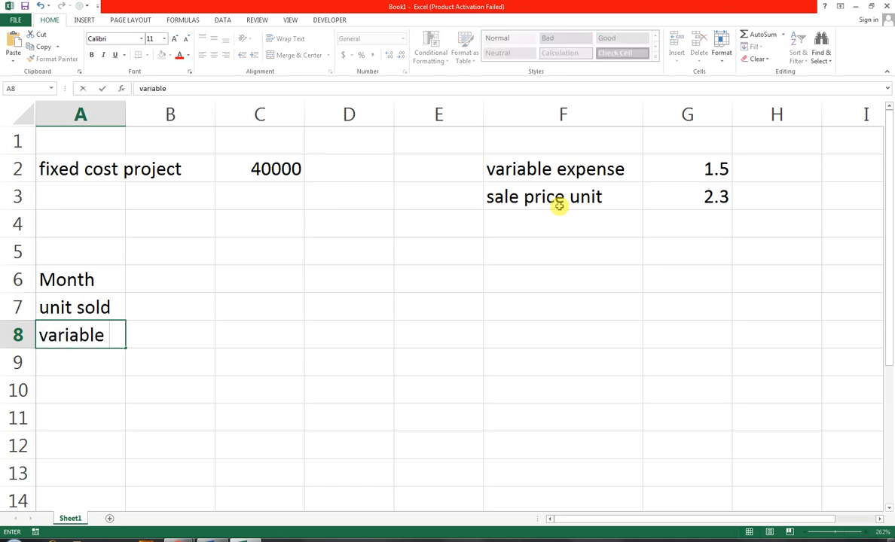
{"action": "type", "text": "expense"}
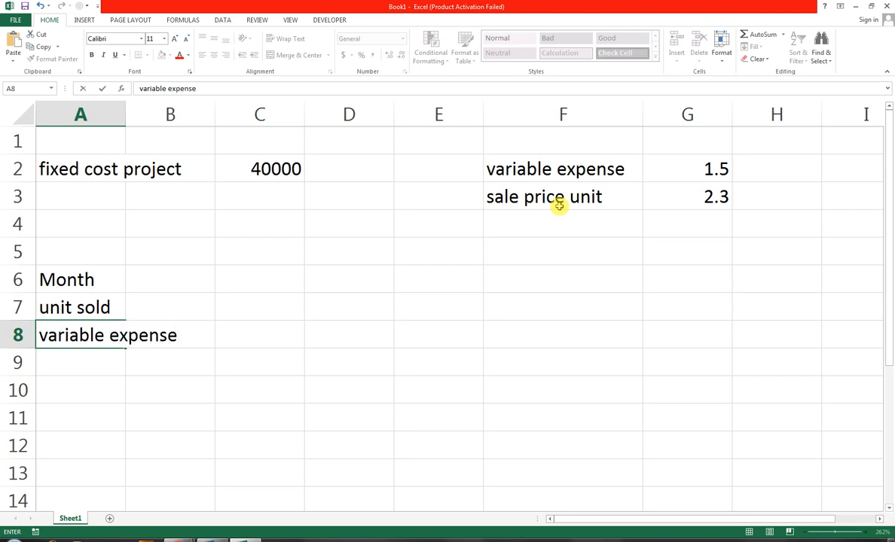
{"action": "key", "text": "Return"}
Enter the row label "Contibution Margin" in A10, starting with a capital C
{"action": "key", "text": "Return"}
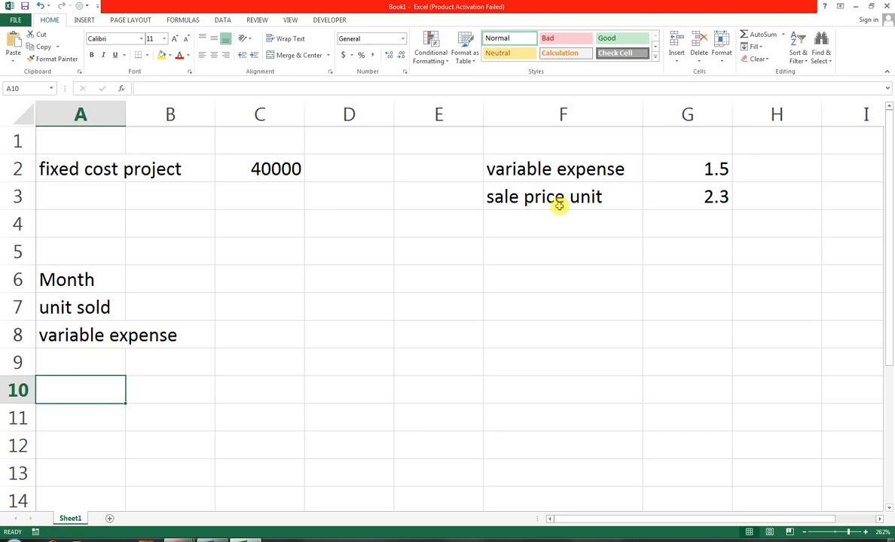
{"action": "type", "text": "conti"}
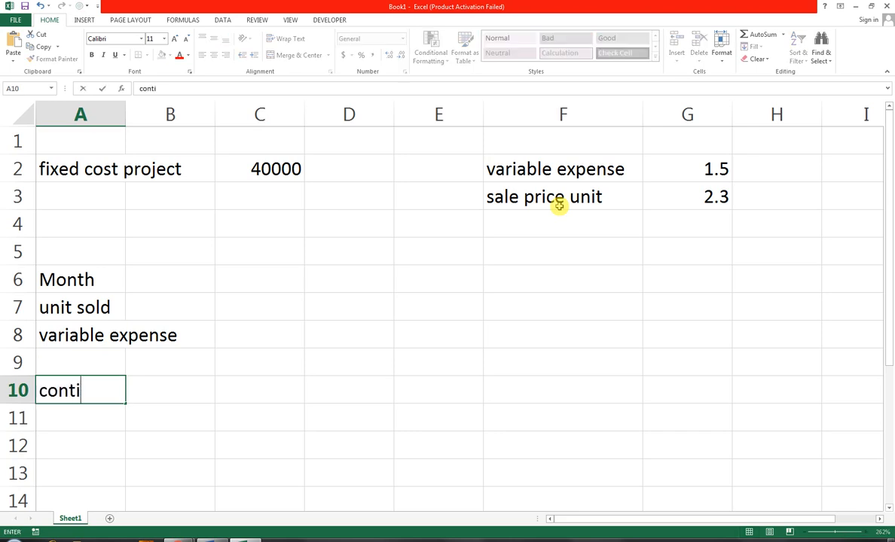
{"action": "type", "text": "bution"}
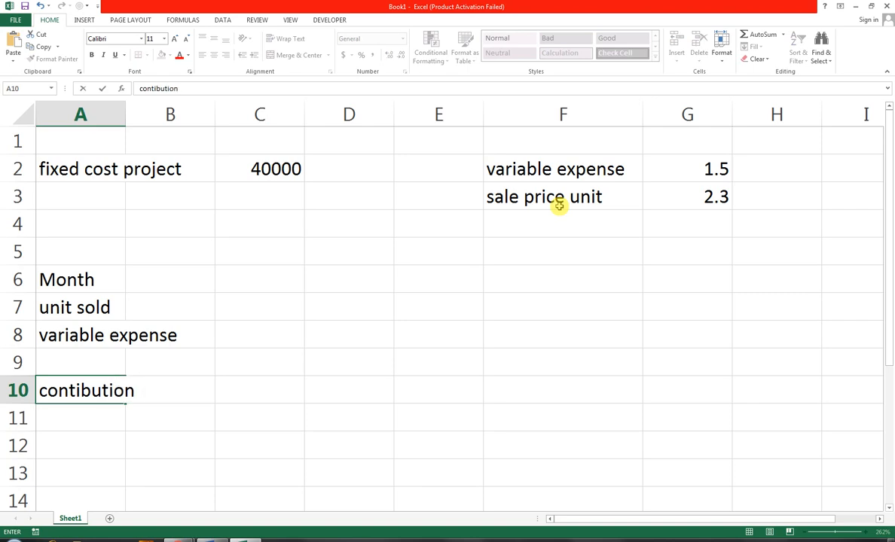
{"action": "type", "text": " Margin"}
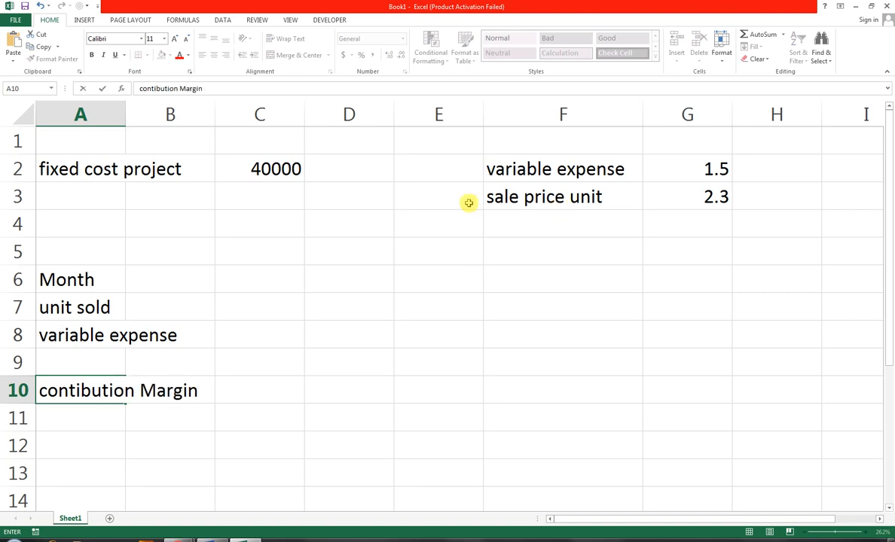
{"action": "left_click_drag", "start_coordinate": [39, 390], "coordinate": [49, 390]}
{"action": "type", "text": "C"}
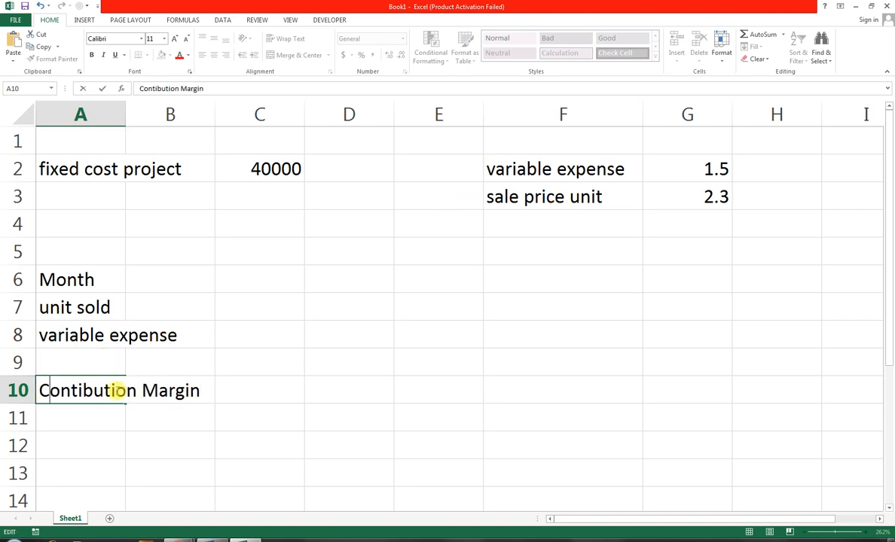
{"action": "left_click", "coordinate": [115, 412]}
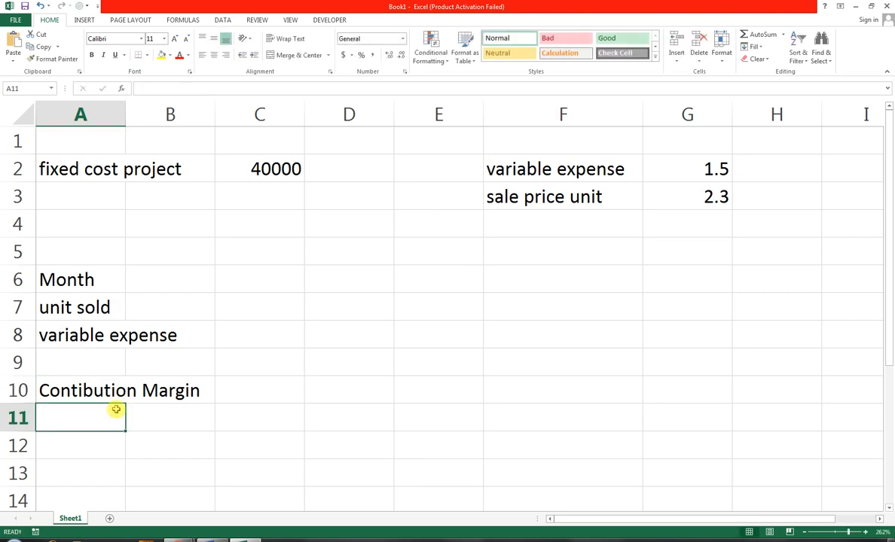
Enter the row label "Fixed Expense" in A11, starting with a capital F
{"action": "type", "text": "fixed"}
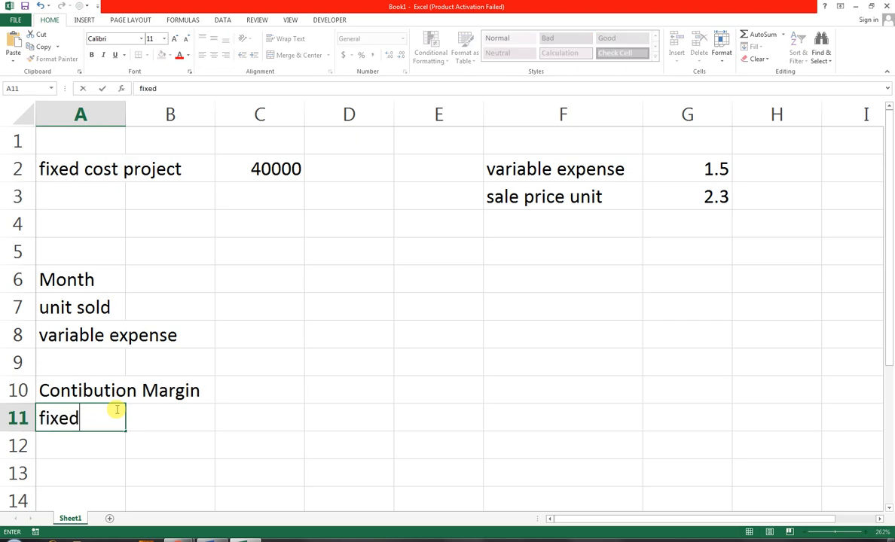
{"action": "type", "text": " Expense"}
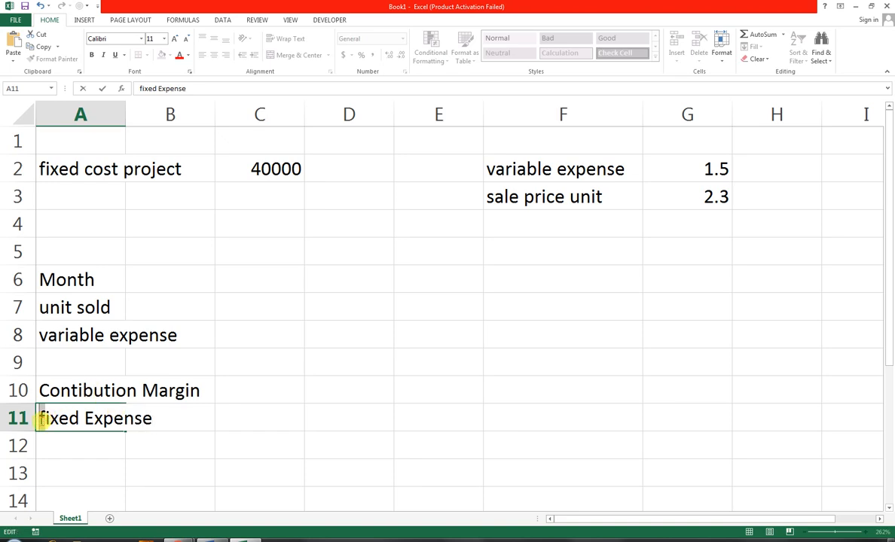
{"action": "left_click", "coordinate": [38, 418]}
{"action": "type", "text": "F"}
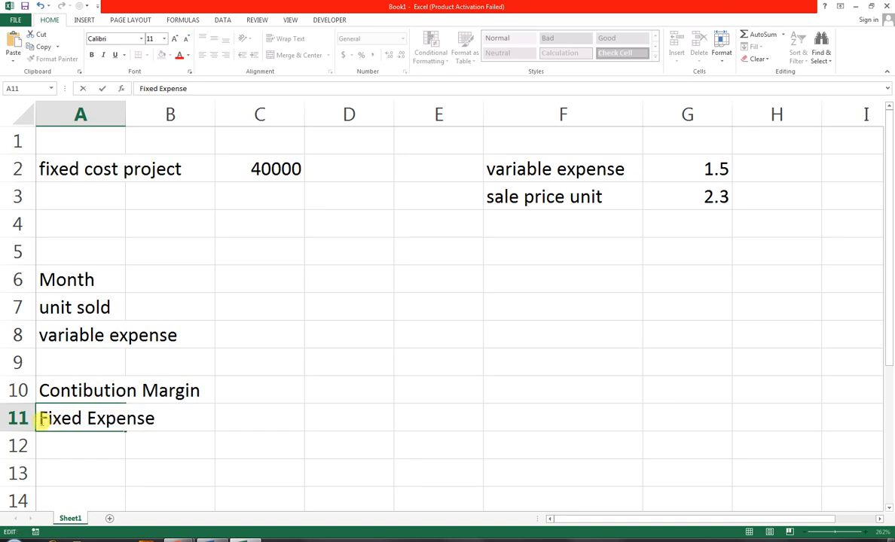
{"action": "key", "text": "Return"}
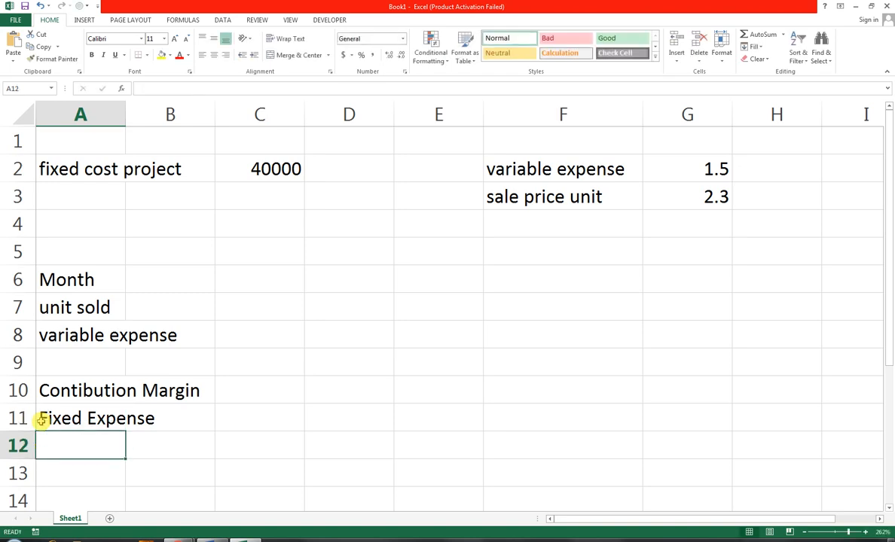
Enter the row label "Net Operating income" in A13, leaving row 12 empty
{"action": "key", "text": "Down"}
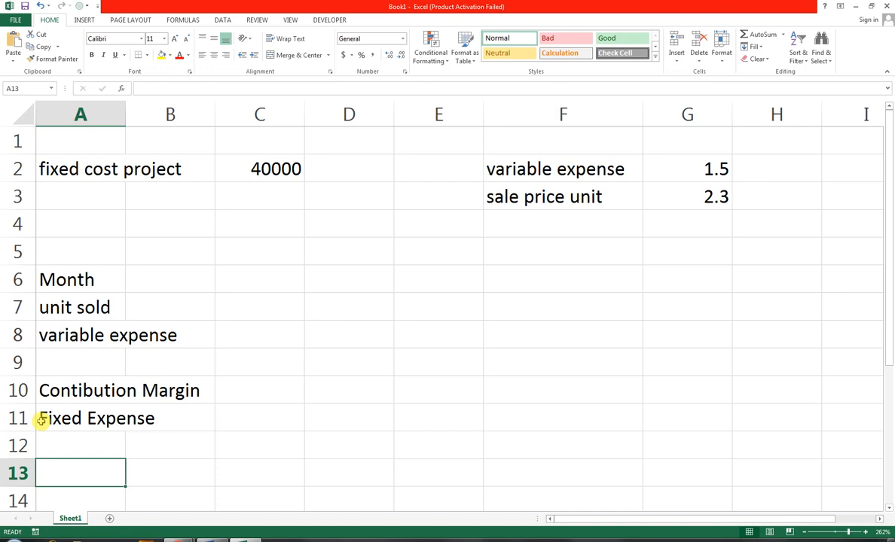
{"action": "type", "text": "n"}
{"action": "key", "text": "BackSpace"}
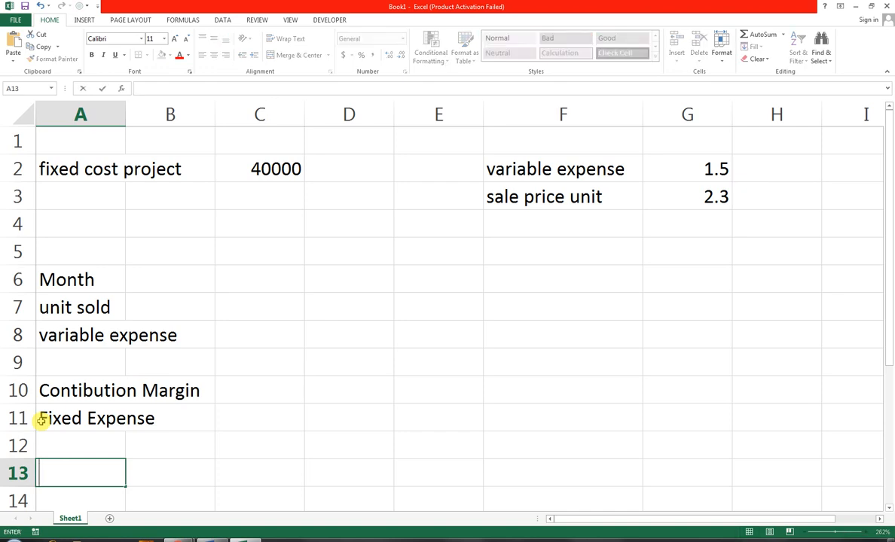
{"action": "type", "text": "Net O"}
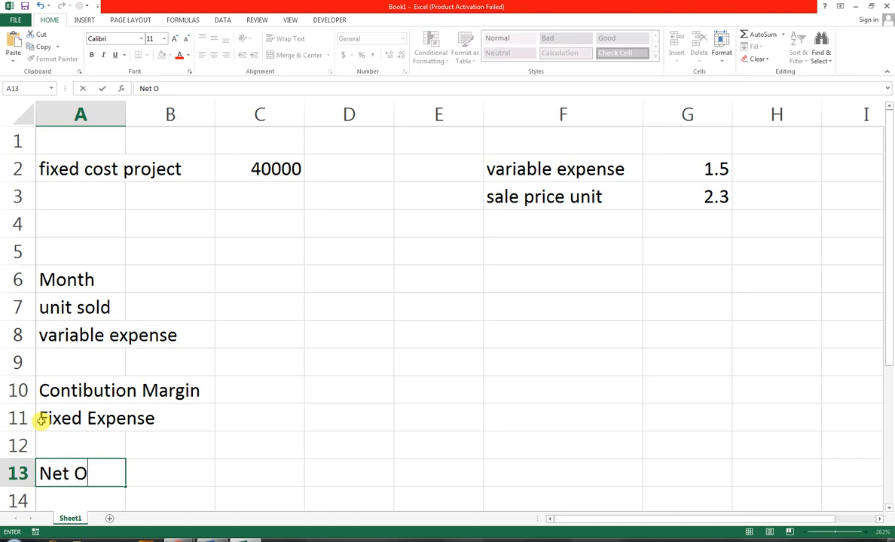
{"action": "type", "text": "perating"}
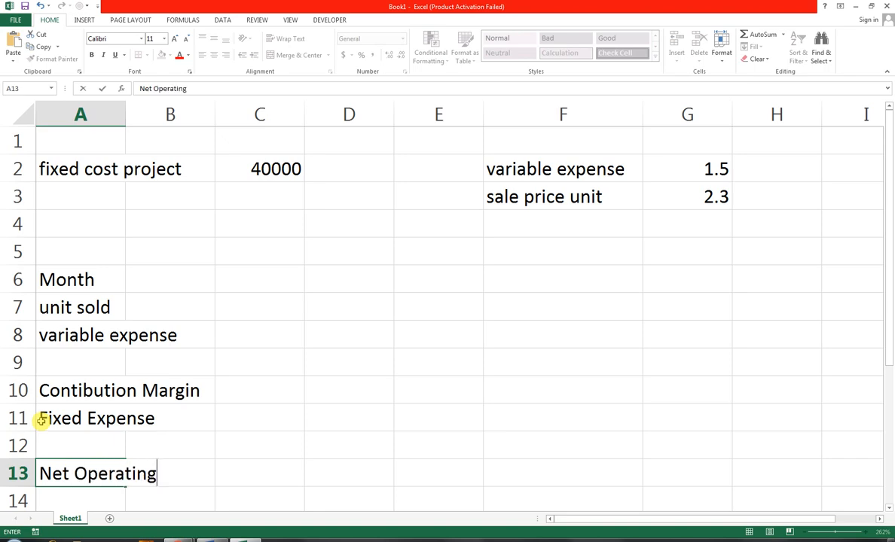
{"action": "type", "text": " inco"}
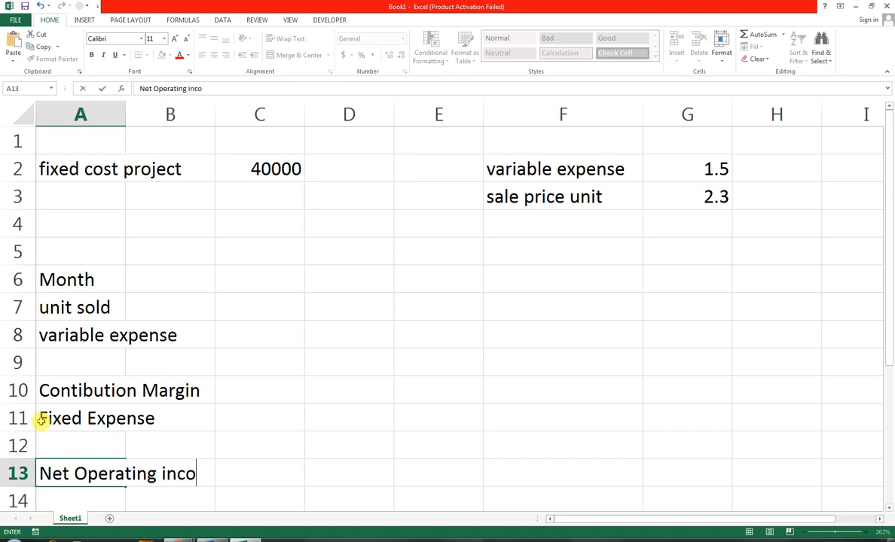
{"action": "type", "text": "me"}
{"action": "key", "text": "Tab"}
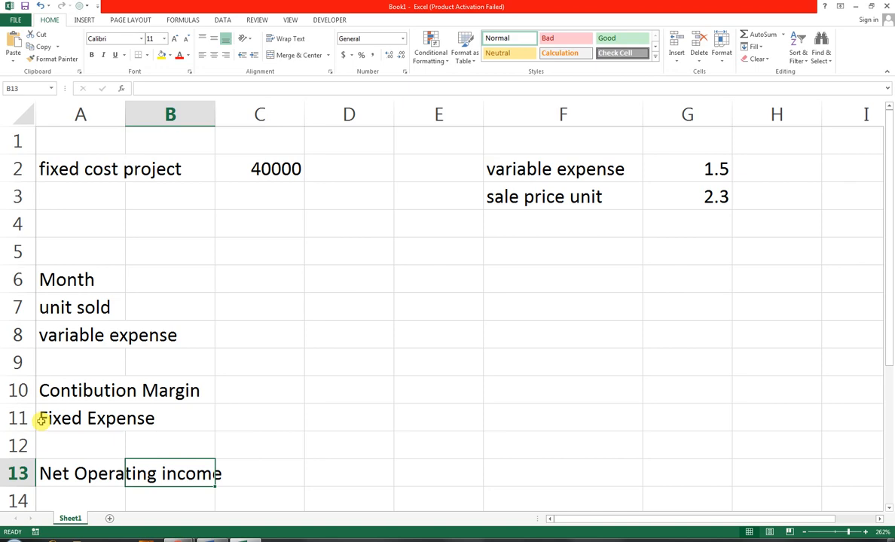
Narrow column B to a slim spacer and widen column A just enough to fit its longest label
{"action": "key", "text": "Up"}
{"action": "key", "text": "Up"}
{"action": "key", "text": "Up"}
{"action": "key", "text": "Up"}
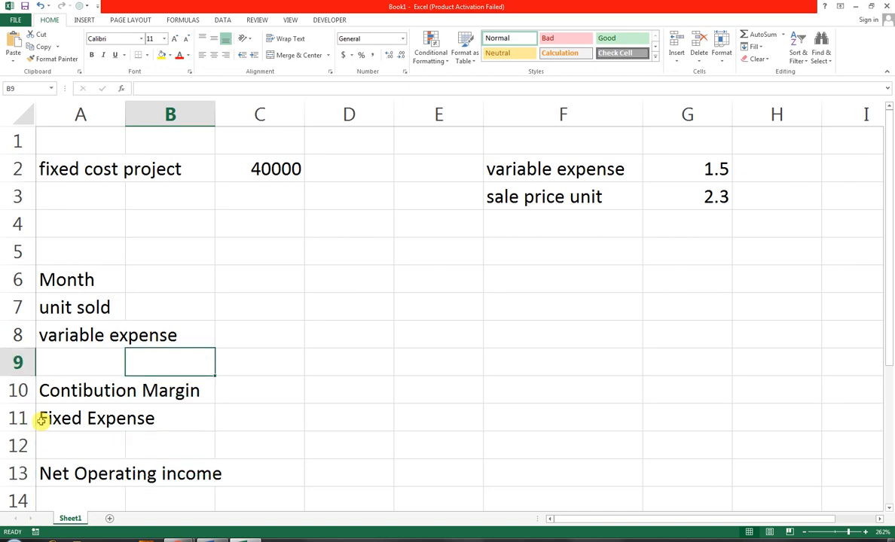
{"action": "key", "text": "Up"}
{"action": "key", "text": "Up"}
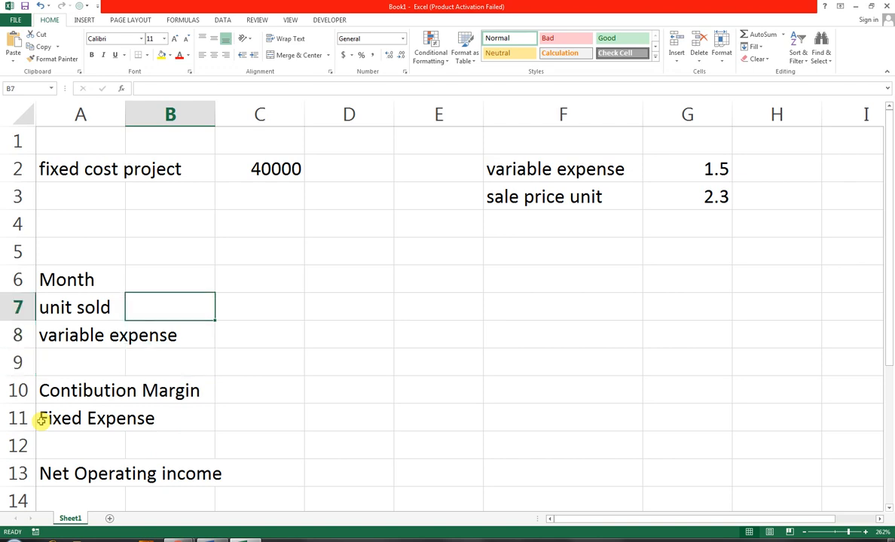
{"action": "key", "text": "Up"}
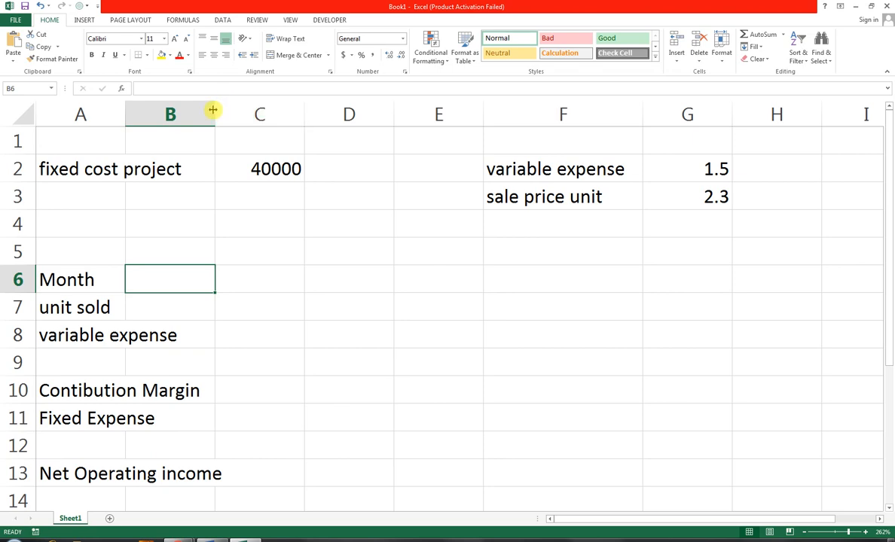
{"action": "left_click", "coordinate": [176, 167]}
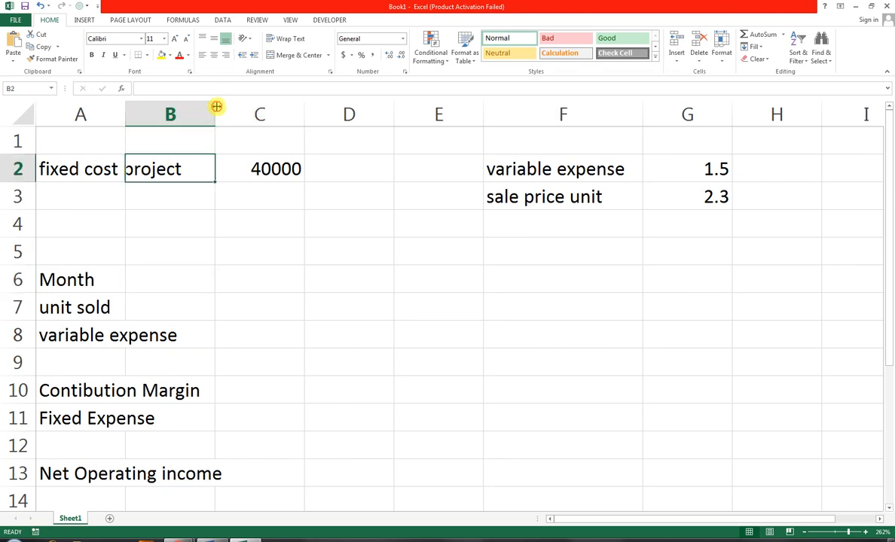
{"action": "left_click_drag", "start_coordinate": [217, 107], "coordinate": [161, 112]}
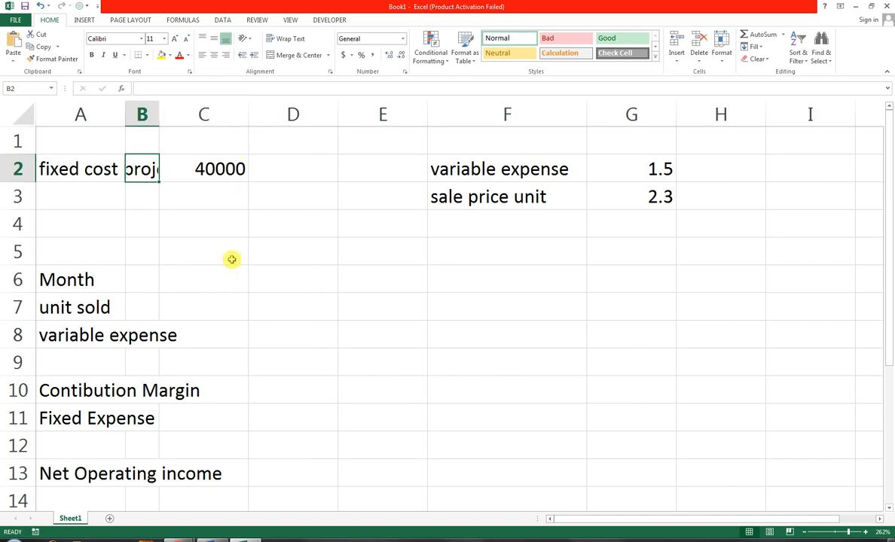
{"action": "left_click", "coordinate": [192, 273]}
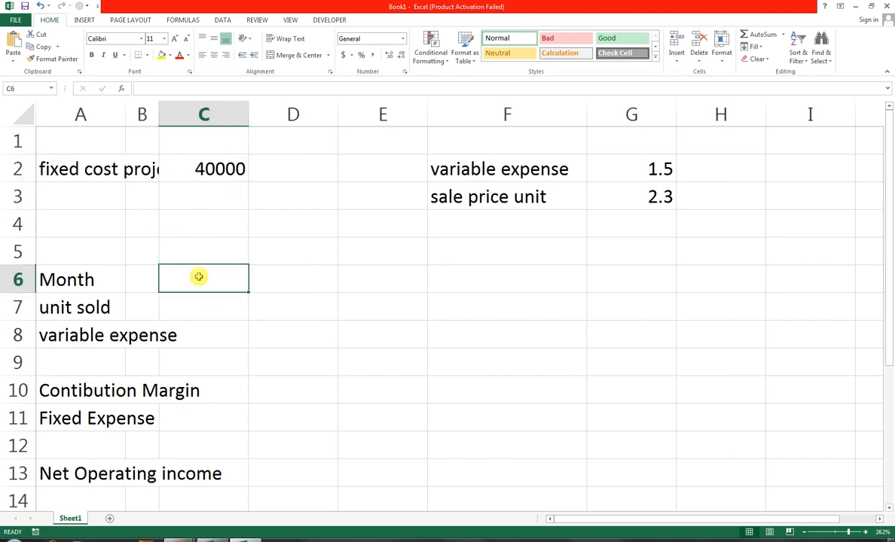
{"action": "double_click", "coordinate": [122, 113]}
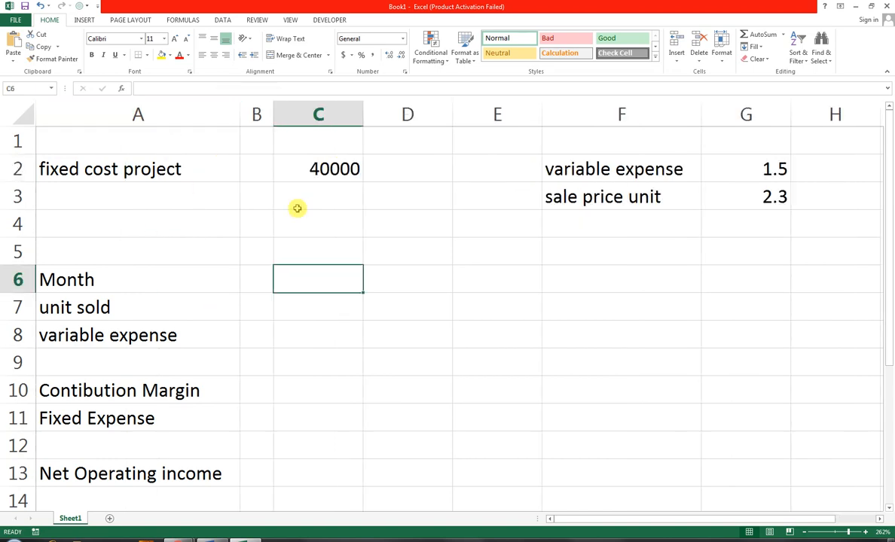
{"action": "left_click_drag", "start_coordinate": [238, 104], "coordinate": [225, 104]}
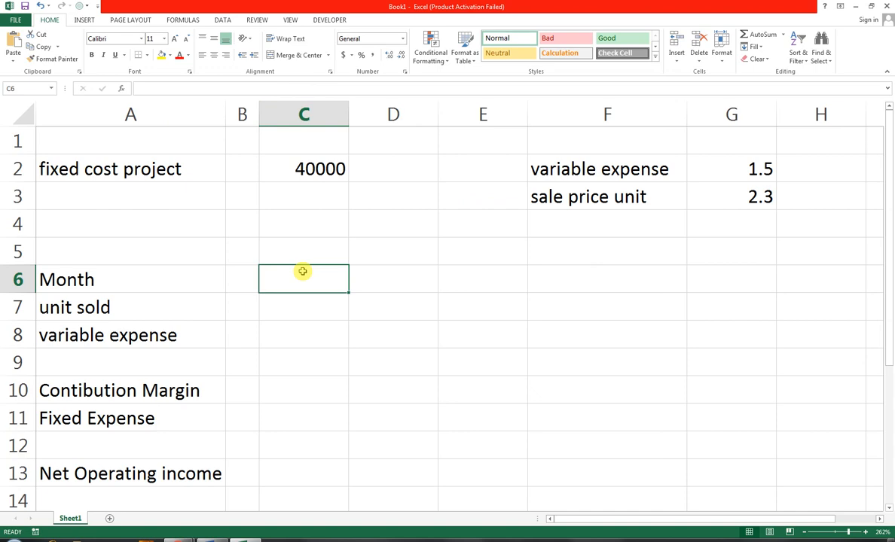
Enter "Jan" in C6 and fill the month series across row 6 through May in G6
{"action": "type", "text": "jna"}
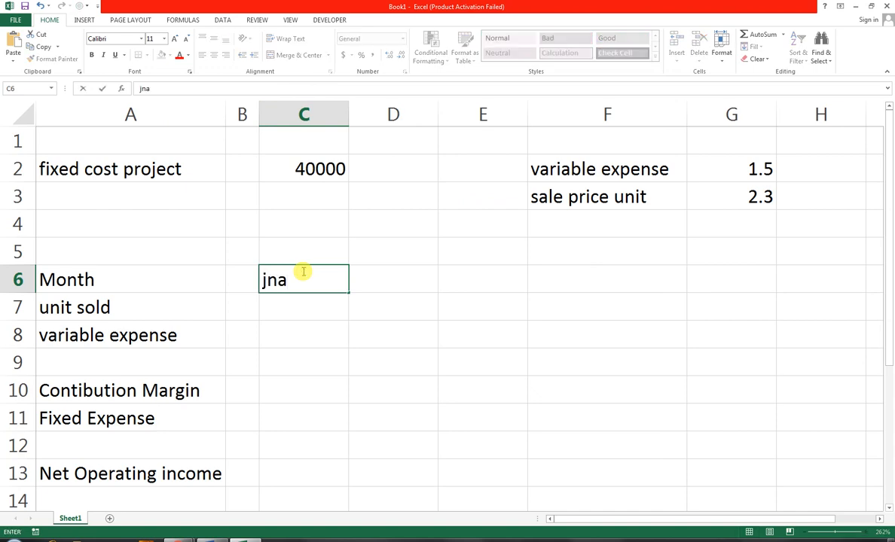
{"action": "key", "text": "BackSpace"}
{"action": "key", "text": "BackSpace"}
{"action": "key", "text": "BackSpace"}
{"action": "type", "text": "JAN"}
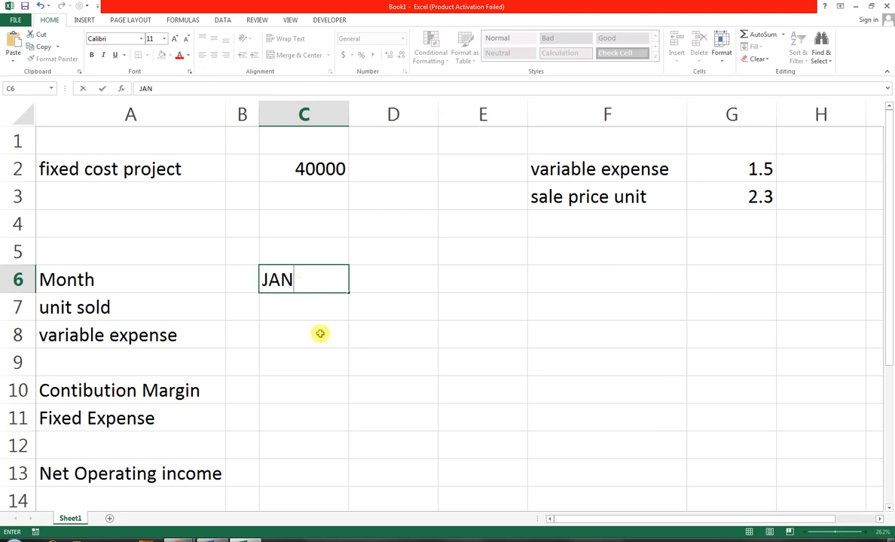
{"action": "key", "text": "BackSpace"}
{"action": "key", "text": "BackSpace"}
{"action": "type", "text": "an"}
{"action": "left_click", "coordinate": [322, 333]}
{"action": "key", "text": "Up"}
{"action": "key", "text": "Up"}
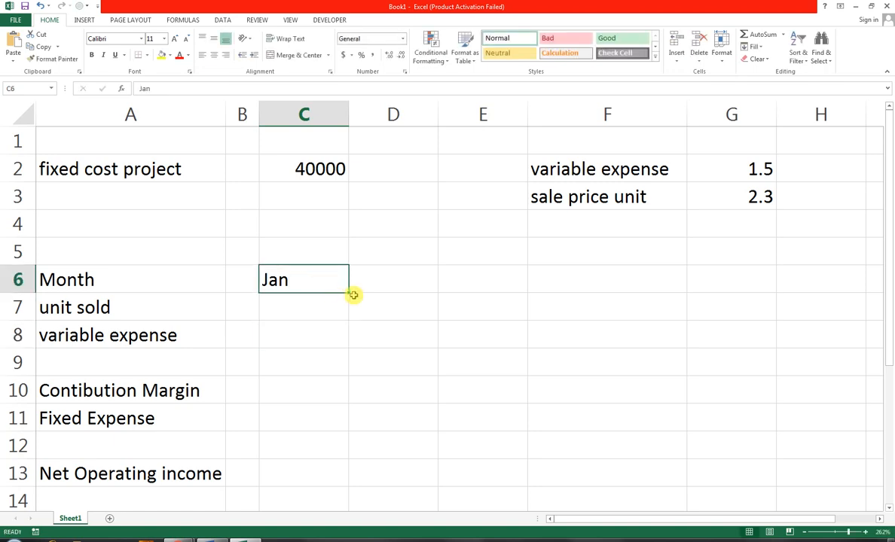
{"action": "left_click_drag", "start_coordinate": [348, 294], "coordinate": [743, 289]}
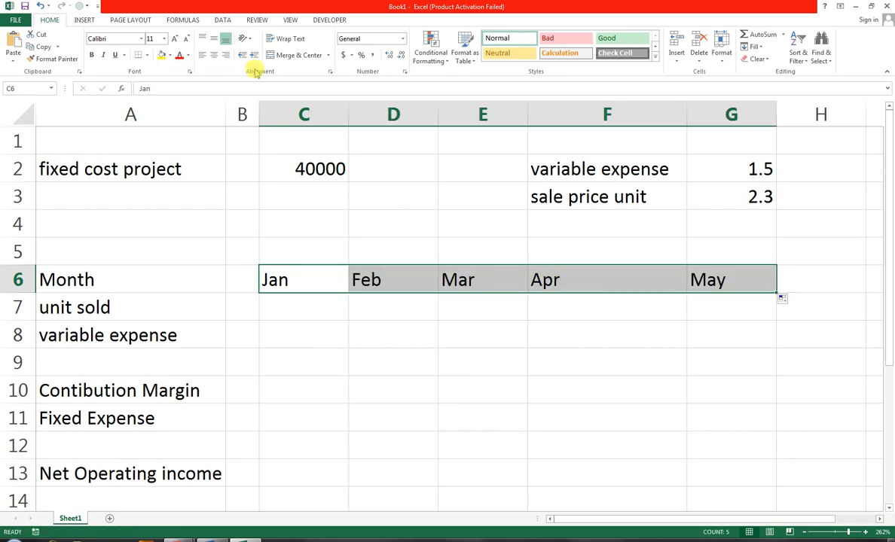
Center and bold the month header row across A6:G6
{"action": "left_click_drag", "start_coordinate": [157, 283], "coordinate": [742, 268]}
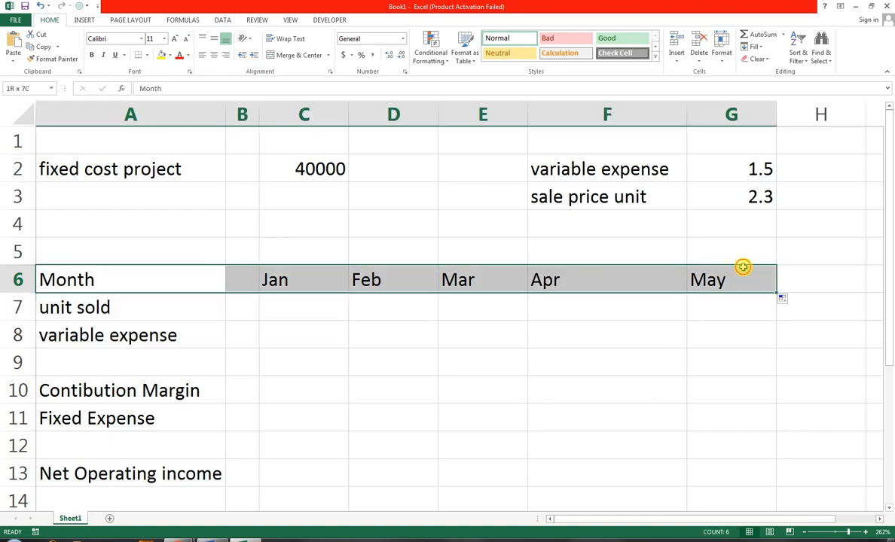
{"action": "left_click", "coordinate": [213, 55]}
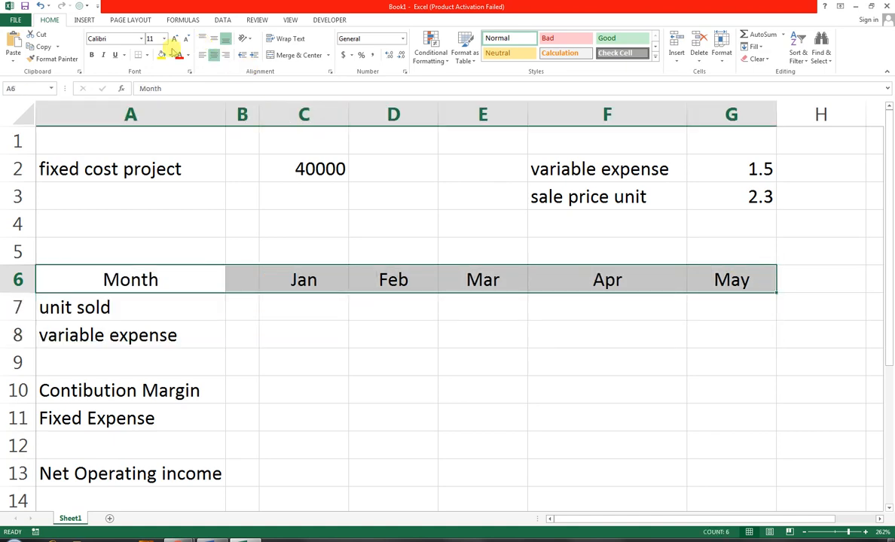
{"action": "left_click", "coordinate": [91, 56]}
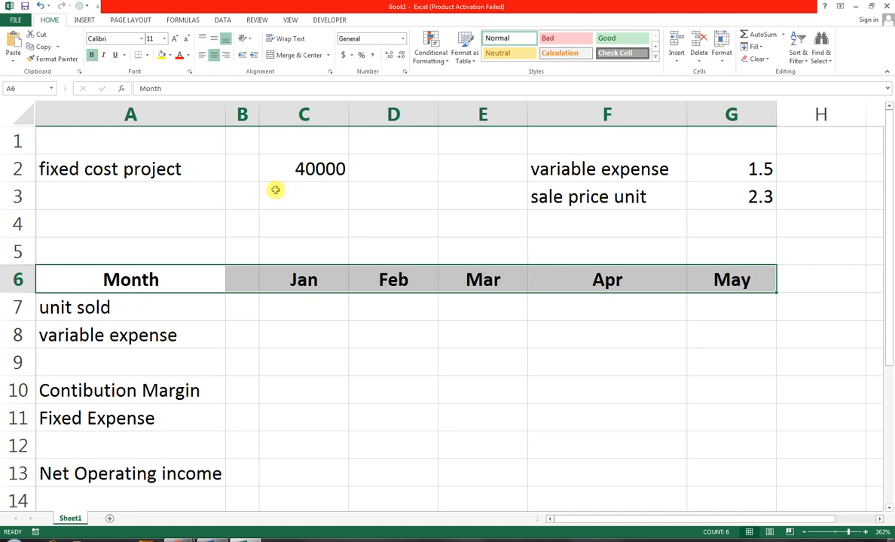
{"action": "key", "text": "ctrl+q"}
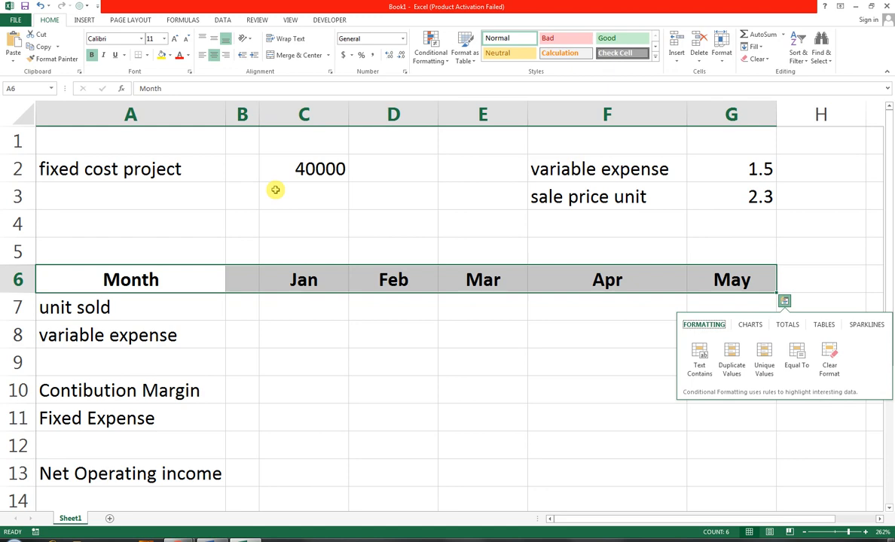
Enter the monthly units sold in C7:G7 as 20000, 40000, 60000, 80000 and 100000
{"action": "left_click", "coordinate": [300, 302]}
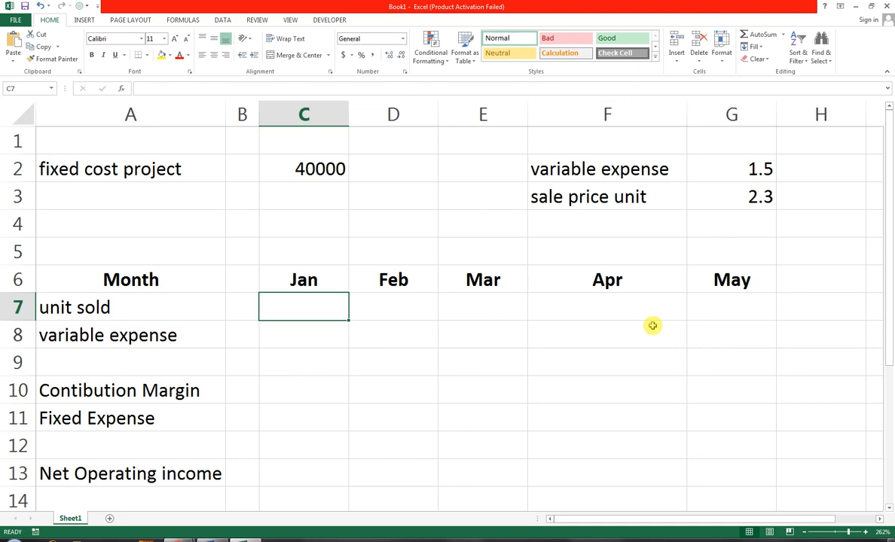
{"action": "type", "text": "20000"}
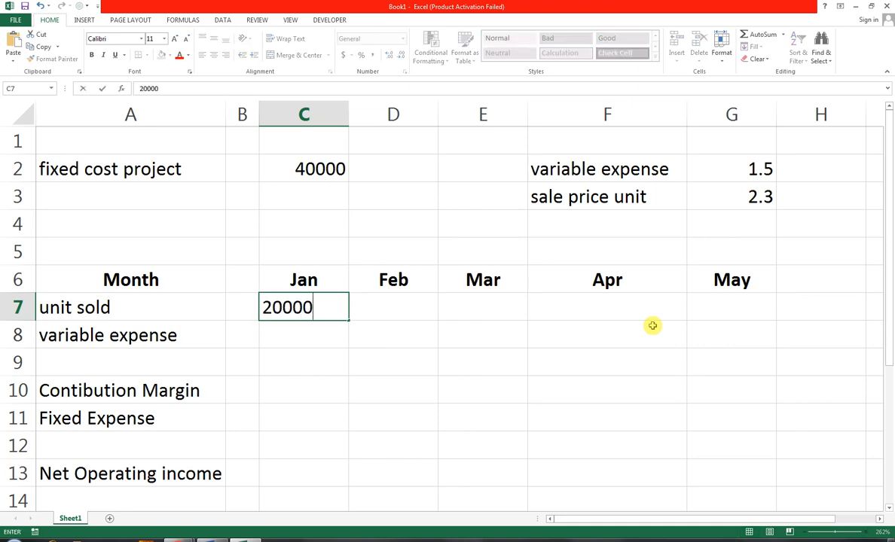
{"action": "key", "text": "Tab"}
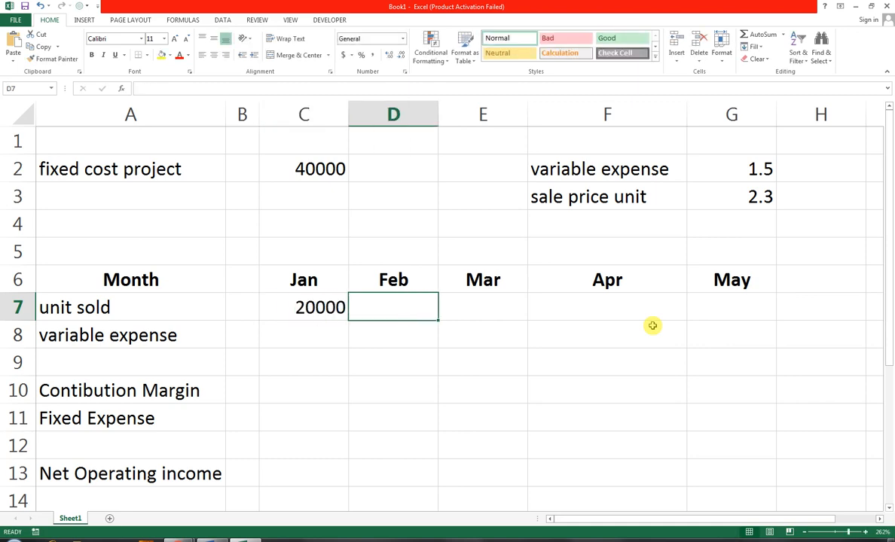
{"action": "type", "text": "40000"}
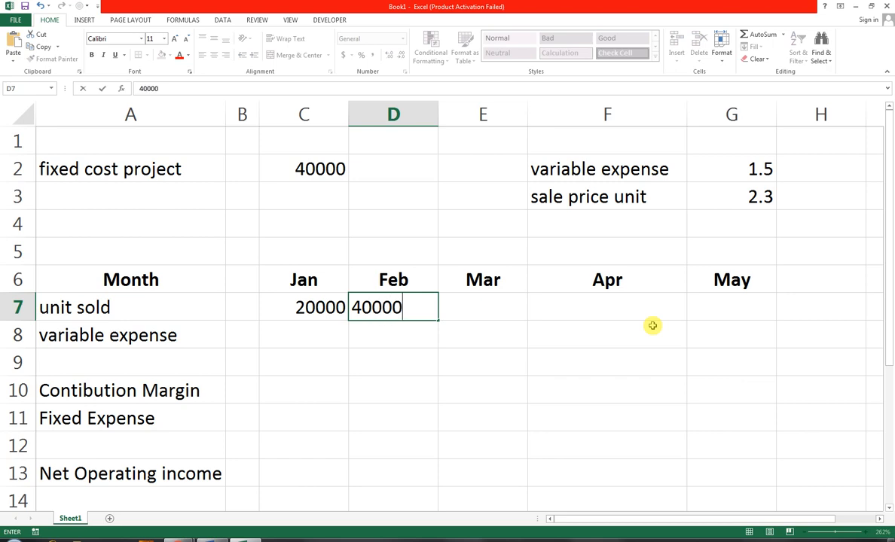
{"action": "key", "text": "Tab"}
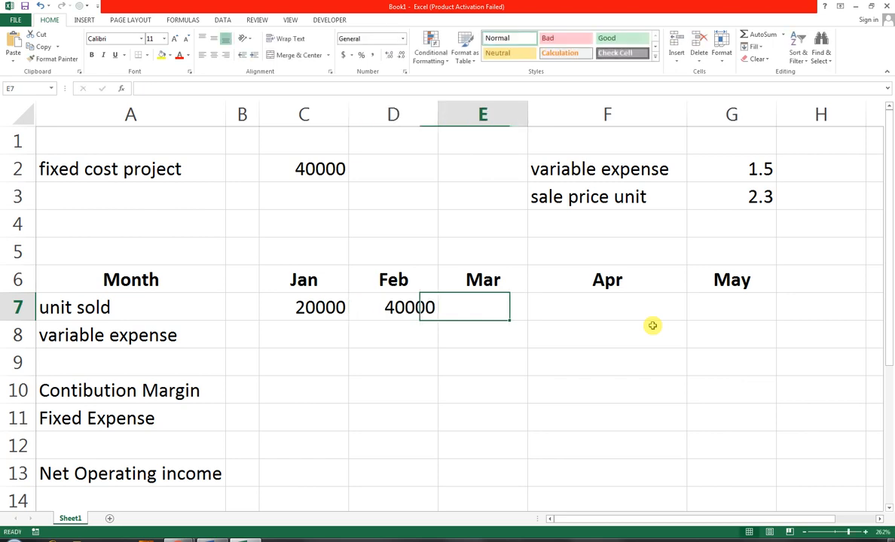
{"action": "type", "text": "60000"}
{"action": "key", "text": "Tab"}
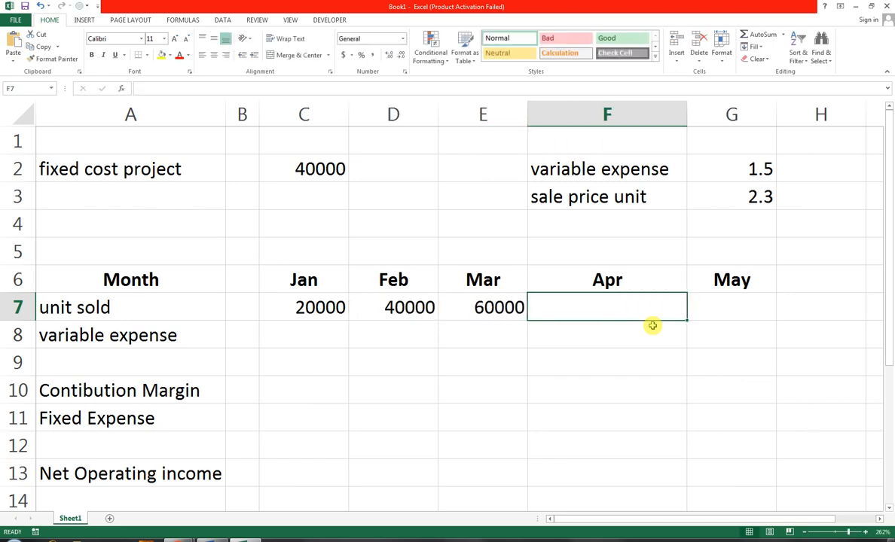
{"action": "type", "text": "80000"}
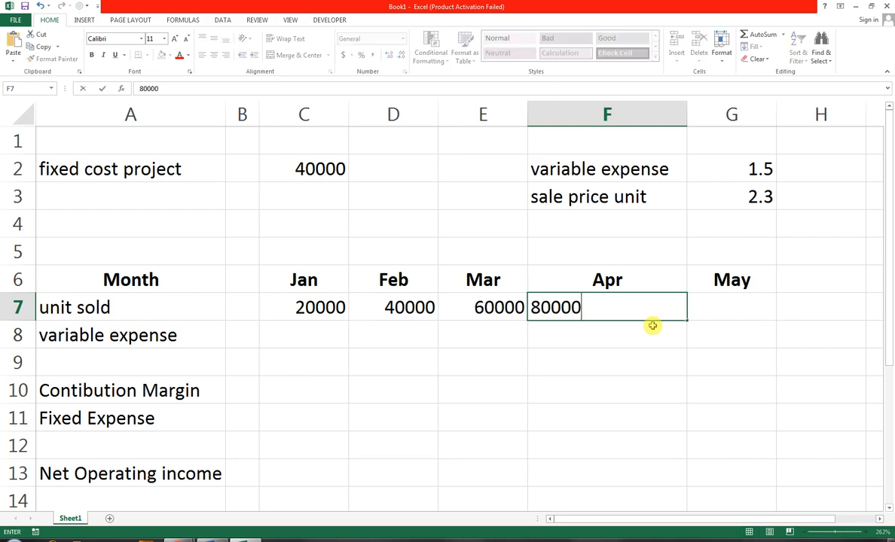
{"action": "key", "text": "Tab"}
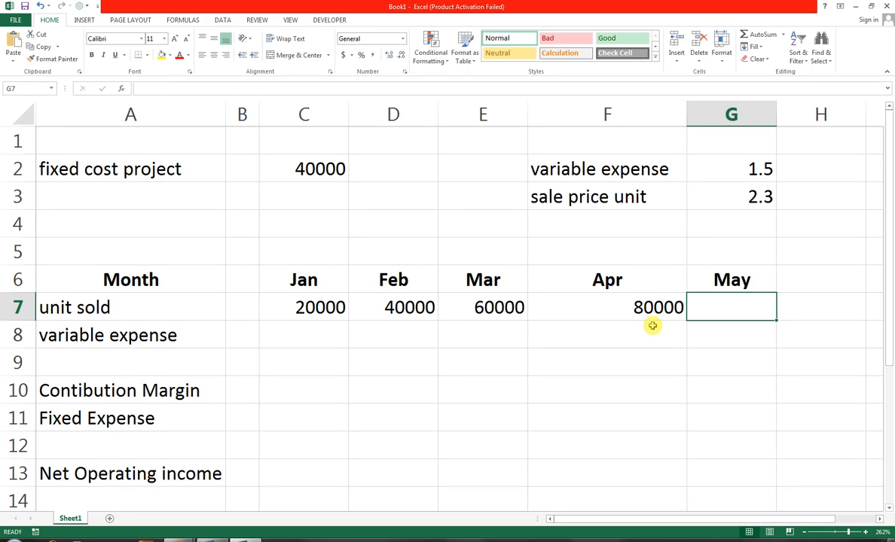
{"action": "type", "text": "1000"}
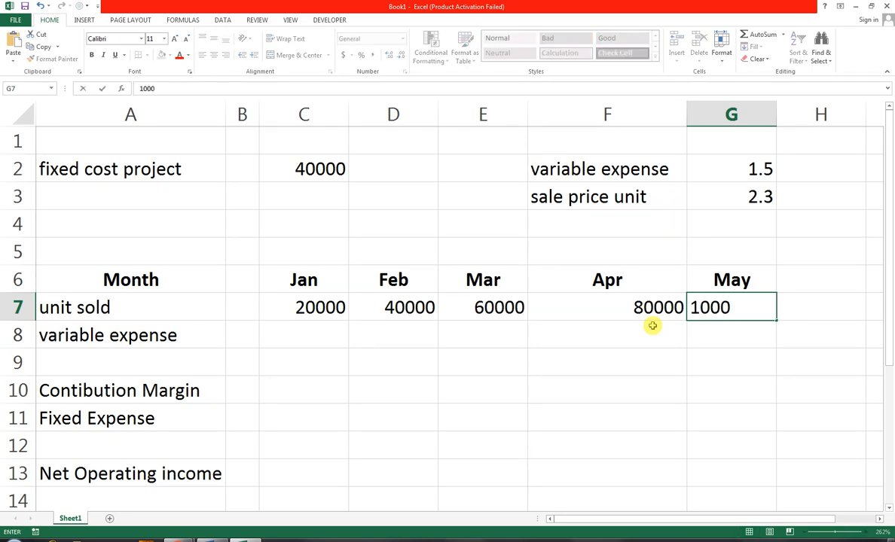
{"action": "type", "text": "00"}
{"action": "key", "text": "Return"}
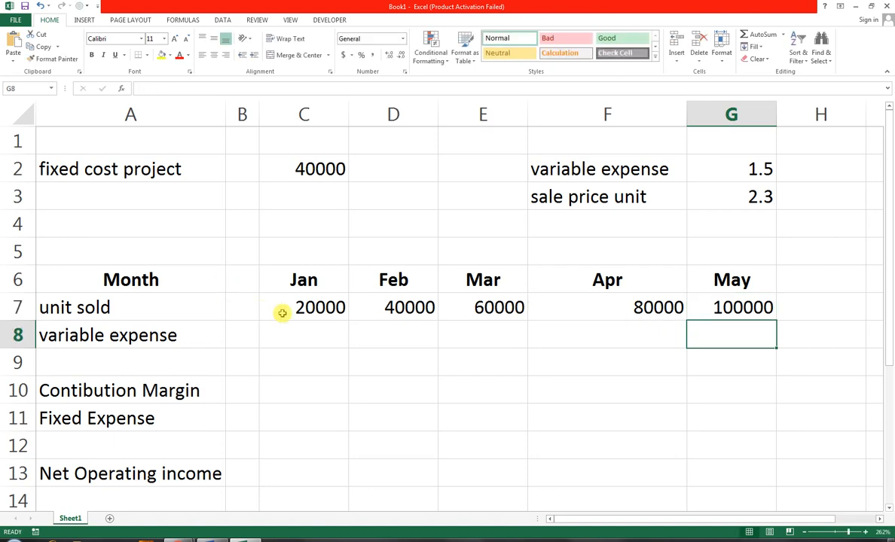
Insert a new row above "variable expense" and label it "sales" in A8
{"action": "left_click_drag", "start_coordinate": [281, 312], "coordinate": [729, 335]}
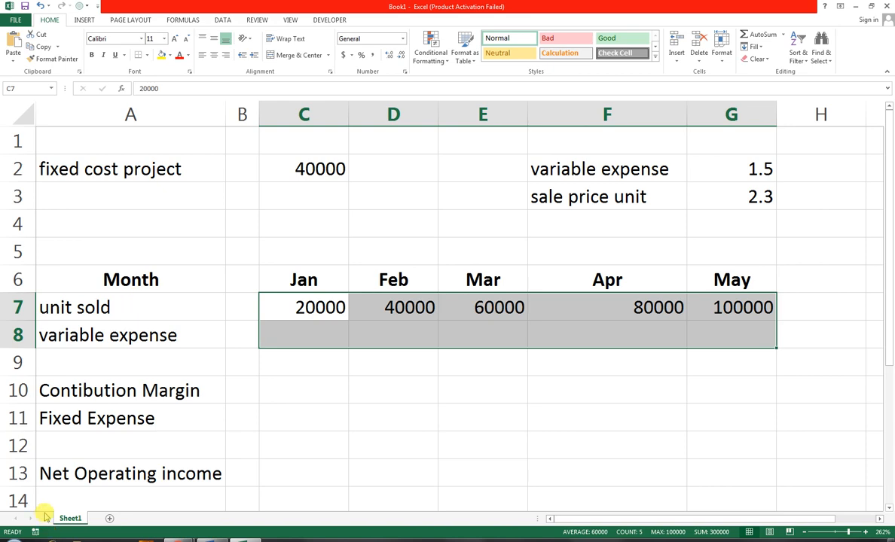
{"action": "key", "text": "Left"}
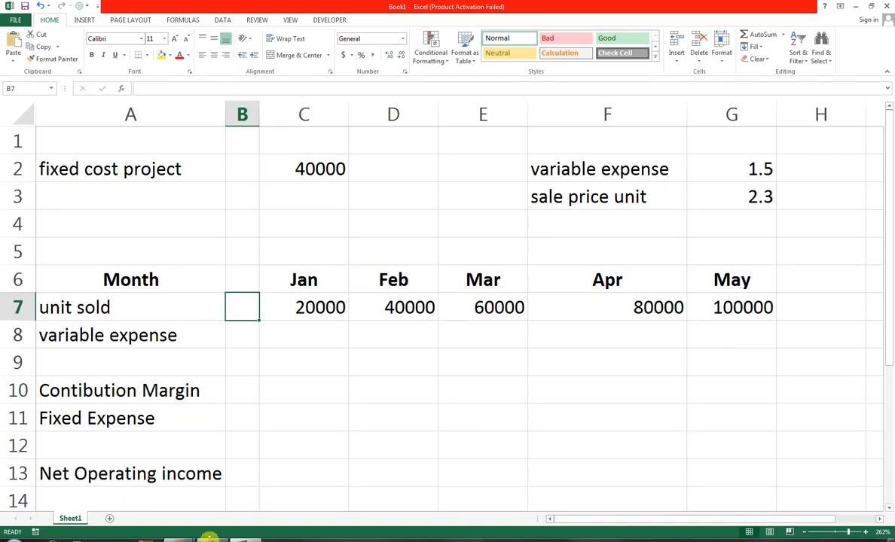
{"action": "left_click", "coordinate": [21, 332]}
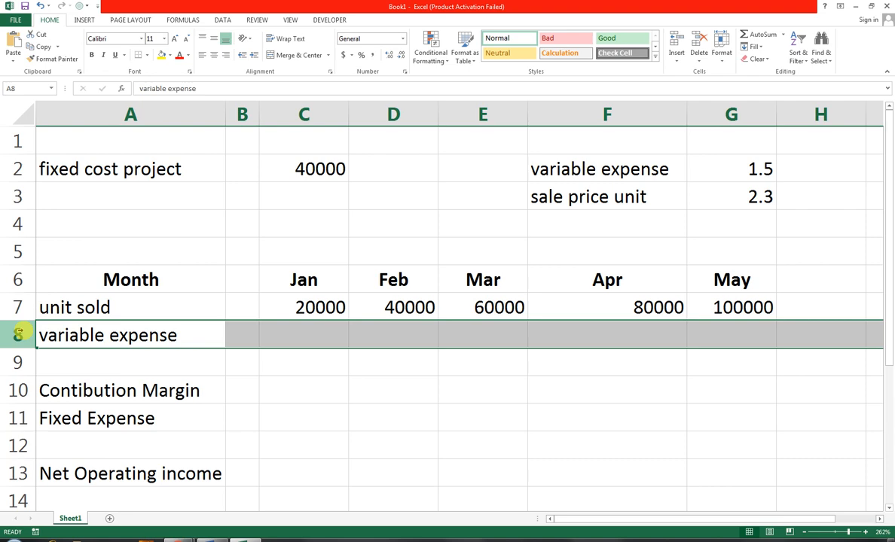
{"action": "left_click", "coordinate": [685, 60]}
{"action": "left_click", "coordinate": [687, 86]}
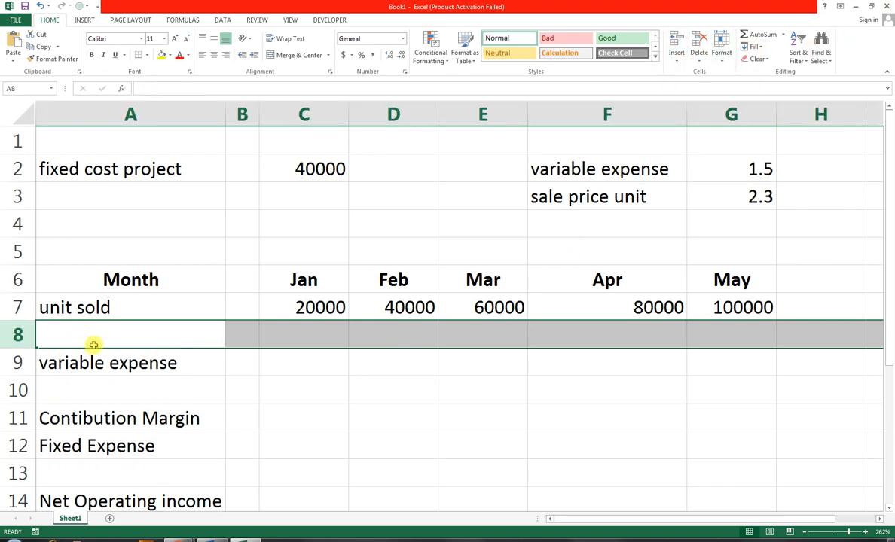
{"action": "type", "text": "sales"}
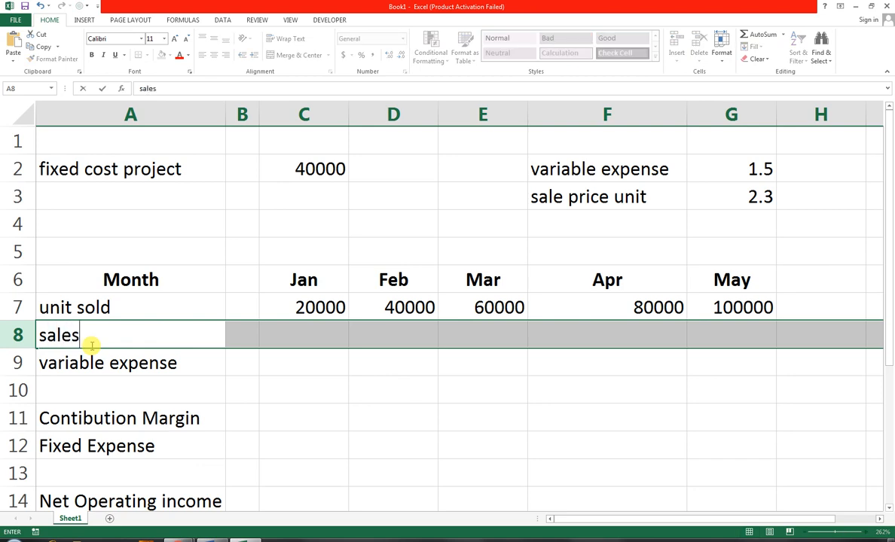
{"action": "key", "text": "Return"}
Apply the comma number style to the unit sold, sales and variable expense cells in C7:G9
{"action": "key", "text": "Right"}
{"action": "key", "text": "Right"}
{"action": "key", "text": "Left"}
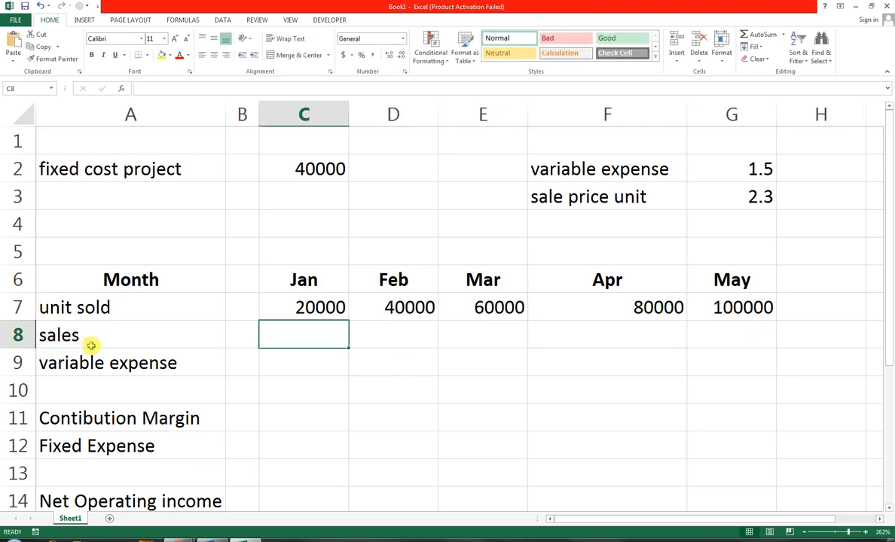
{"action": "key", "text": "Up"}
{"action": "key", "text": "Up"}
{"action": "key", "text": "Down"}
{"action": "key", "text": "shift+Right"}
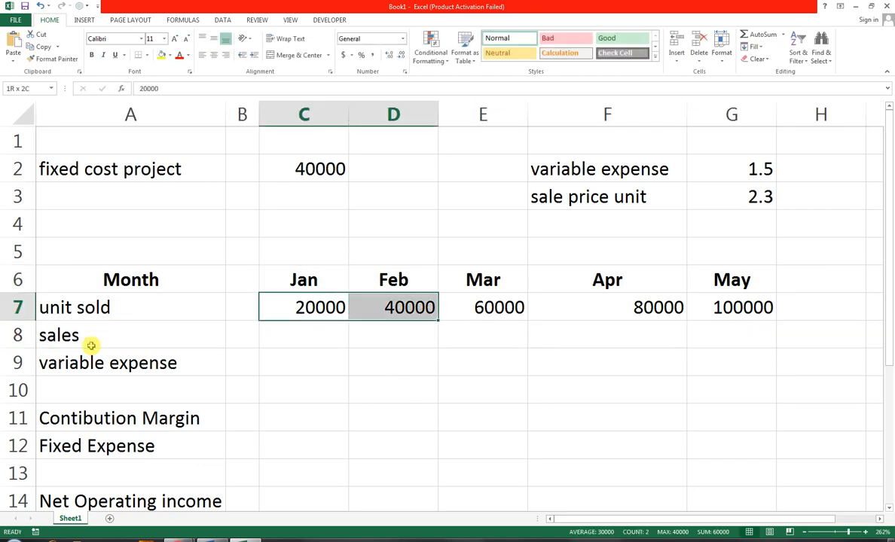
{"action": "key", "text": "shift+Right"}
{"action": "key", "text": "shift+Right"}
{"action": "key", "text": "shift+Right"}
{"action": "key", "text": "shift+Right"}
{"action": "key", "text": "shift+Left"}
{"action": "key", "text": "shift+Down"}
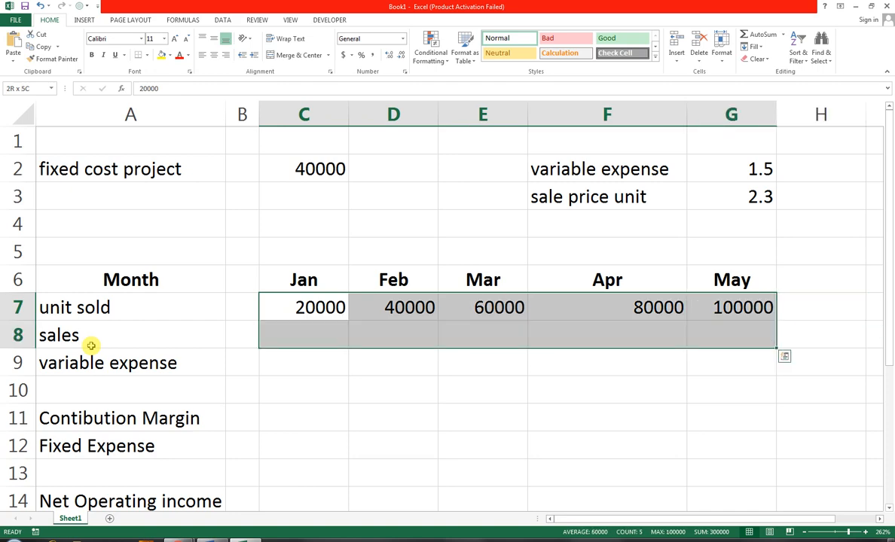
{"action": "key", "text": "shift+Down"}
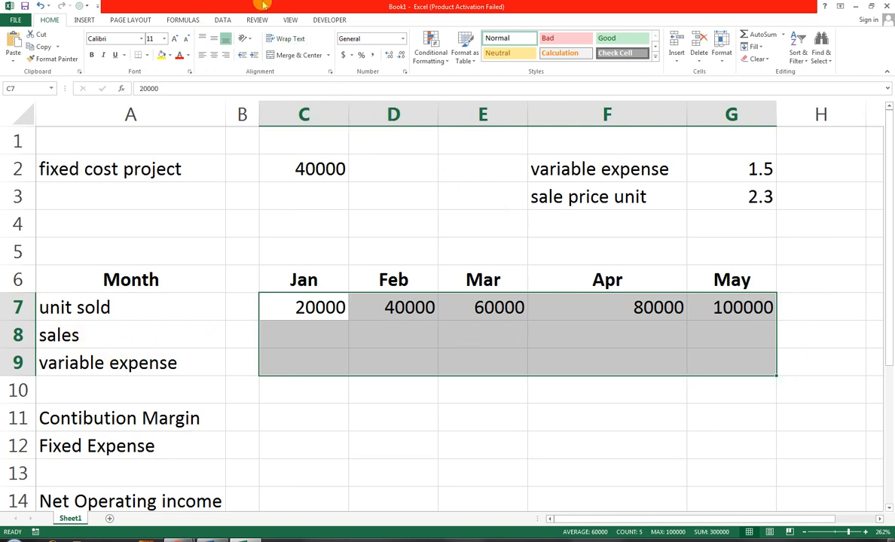
{"action": "left_click", "coordinate": [375, 56]}
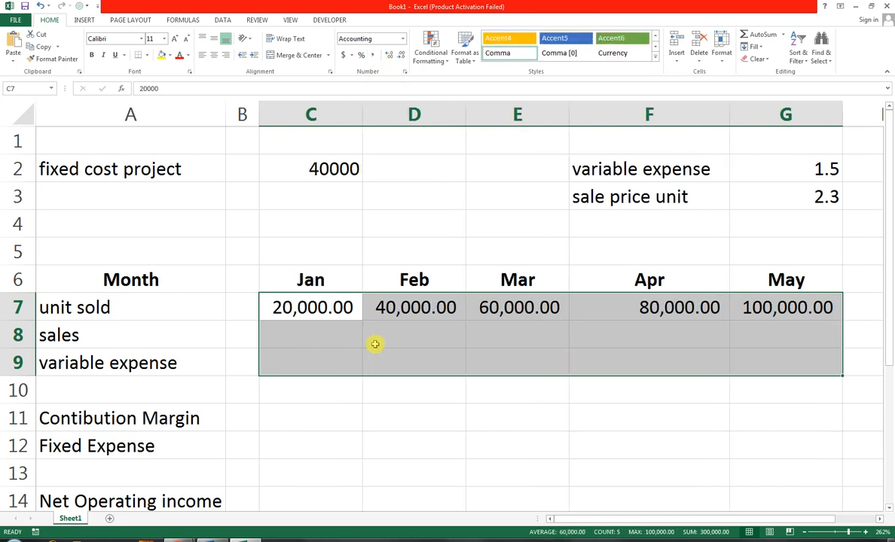
Remove both decimal places from the units sold figures in C7:G7
{"action": "left_click", "coordinate": [345, 338]}
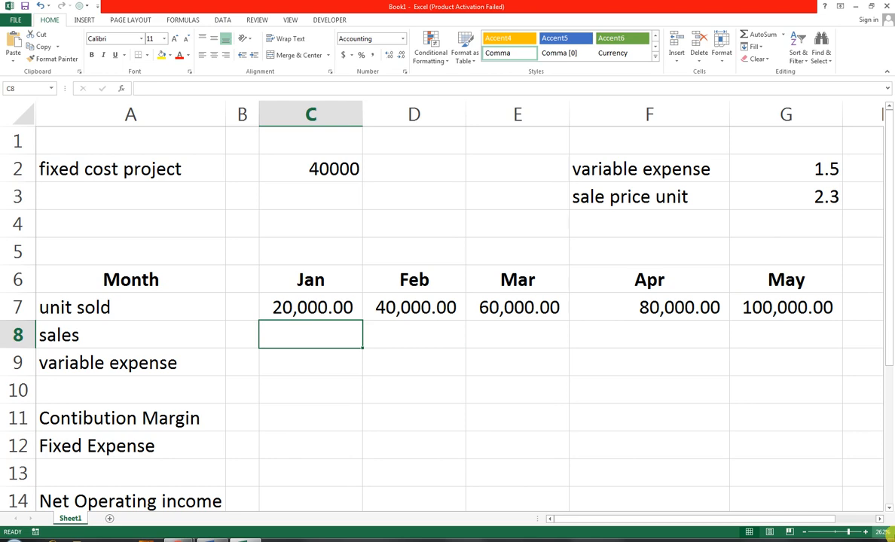
{"action": "left_click_drag", "start_coordinate": [313, 301], "coordinate": [774, 302]}
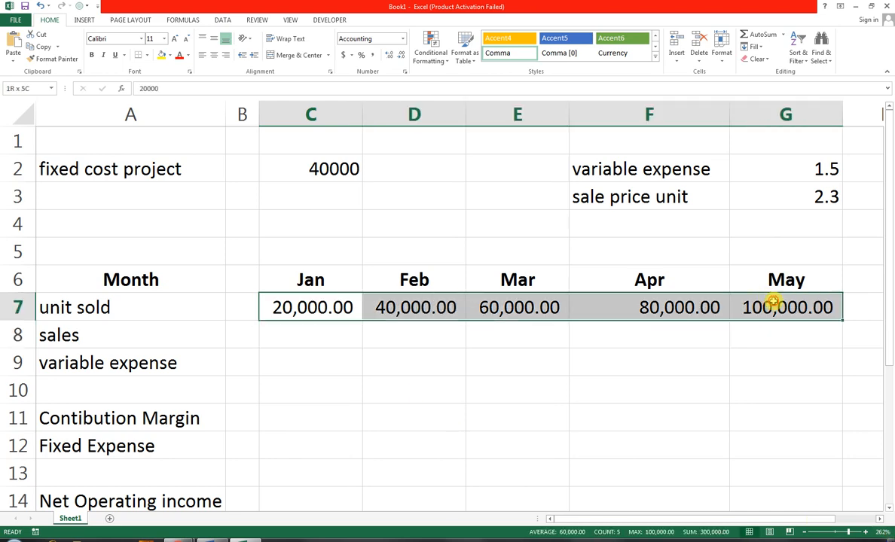
{"action": "left_click", "coordinate": [401, 56]}
{"action": "left_click", "coordinate": [402, 56]}
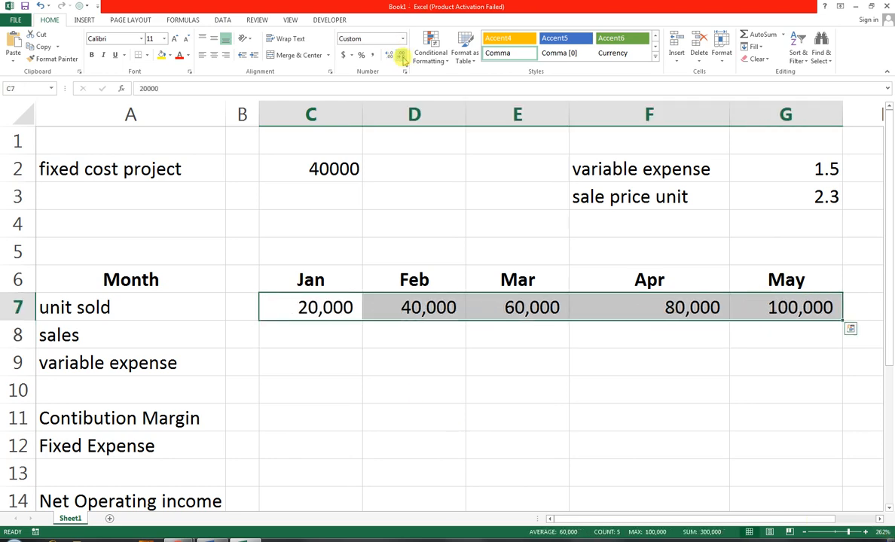
Calculate January sales in C8 with the formula =$G$3*C7 and fill it across row 8 through May in G8
{"action": "left_click", "coordinate": [311, 339]}
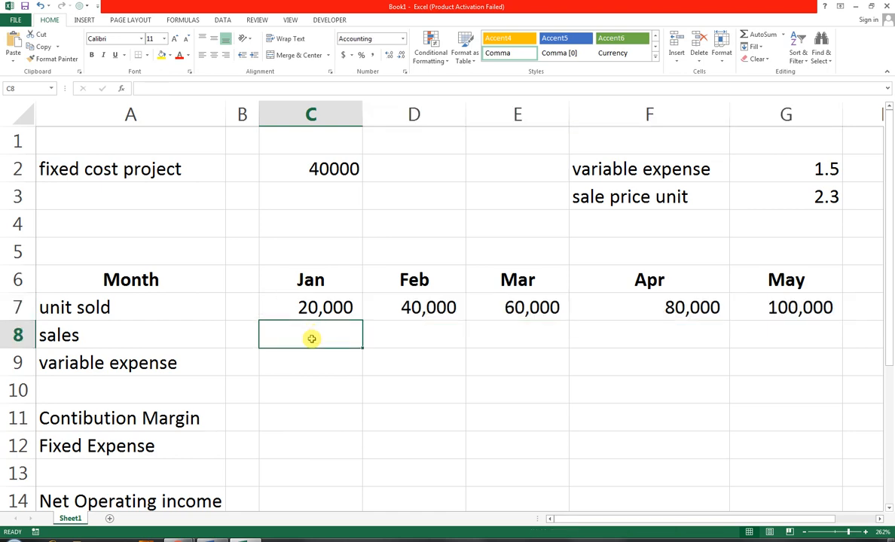
{"action": "type", "text": "="}
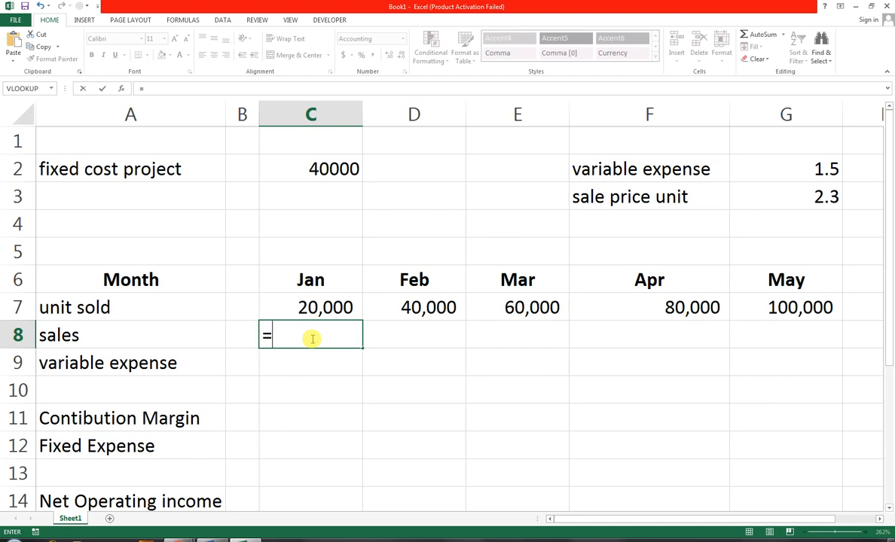
{"action": "key", "text": "Up"}
{"action": "key", "text": "Up"}
{"action": "key", "text": "Up"}
{"action": "key", "text": "Up"}
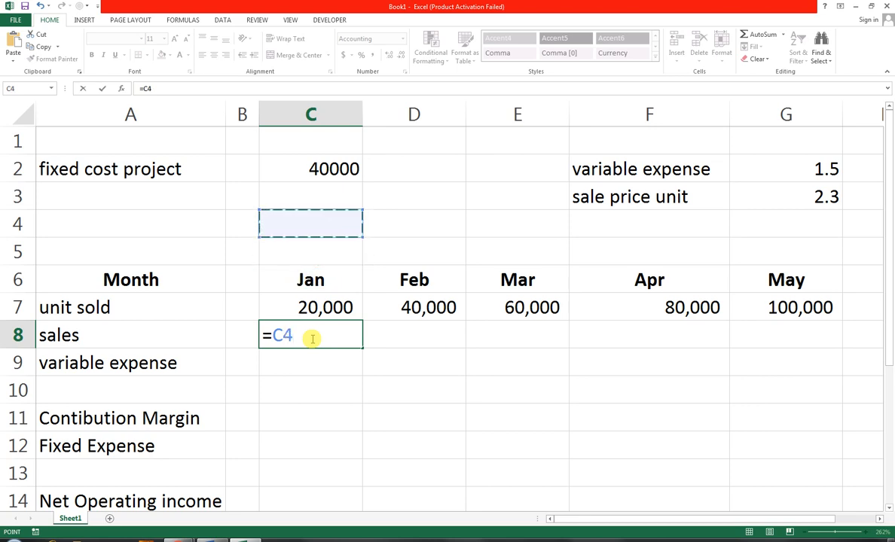
{"action": "key", "text": "Down"}
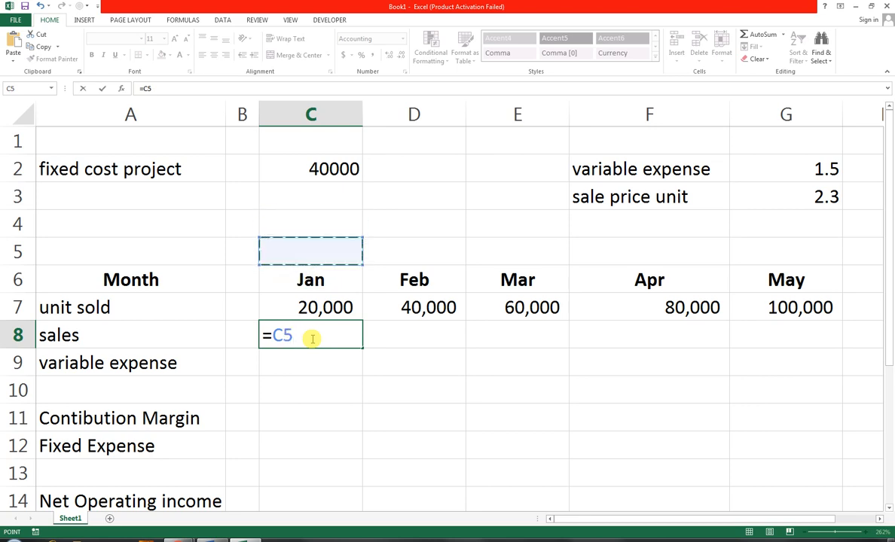
{"action": "key", "text": "Up"}
{"action": "key", "text": "Up"}
{"action": "key", "text": "Right"}
{"action": "key", "text": "Right"}
{"action": "key", "text": "Right"}
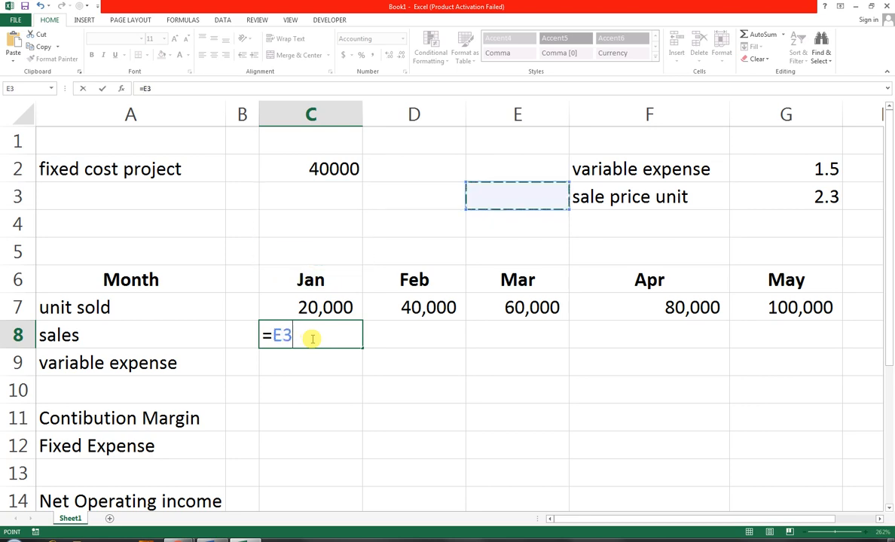
{"action": "key", "text": "Right"}
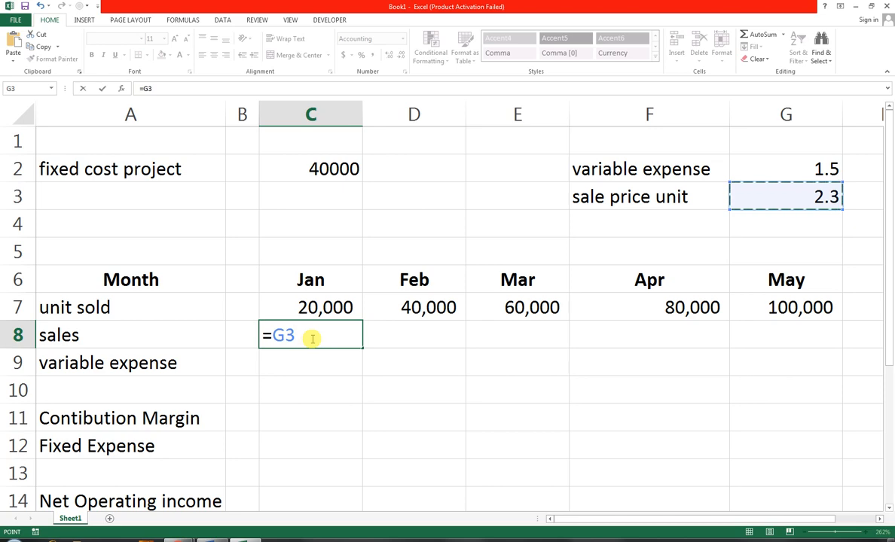
{"action": "key", "text": "F4"}
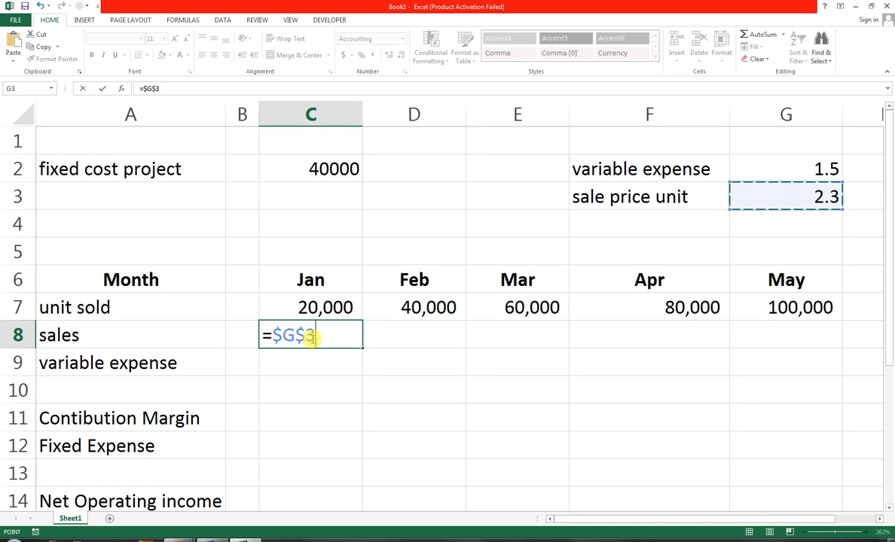
{"action": "type", "text": "*"}
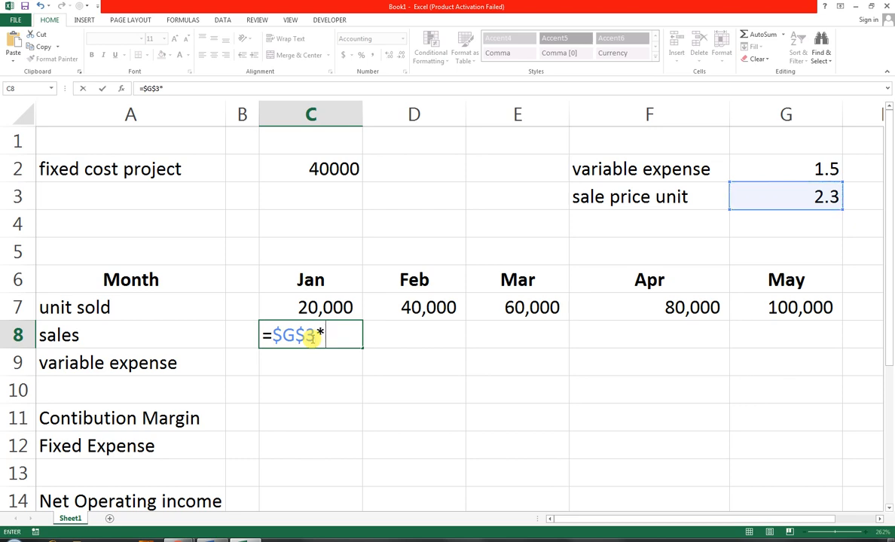
{"action": "key", "text": "Up"}
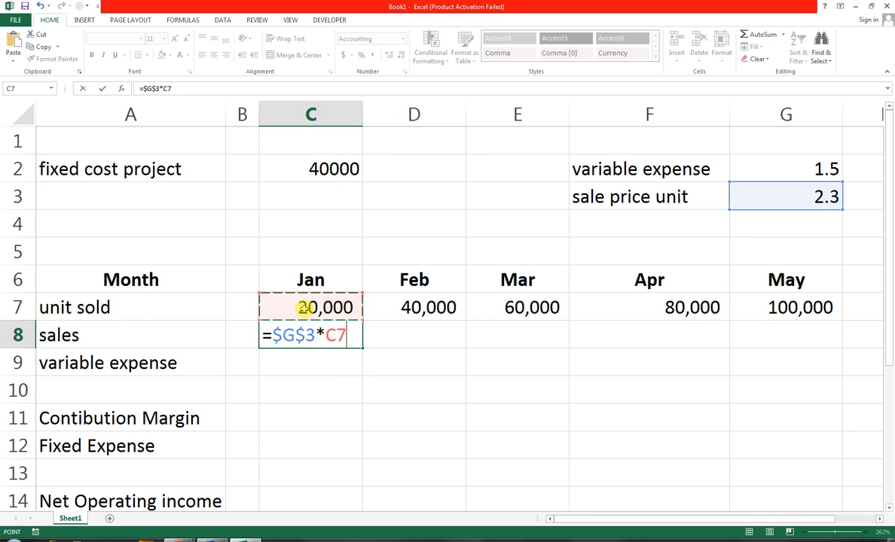
{"action": "key", "text": "Return"}
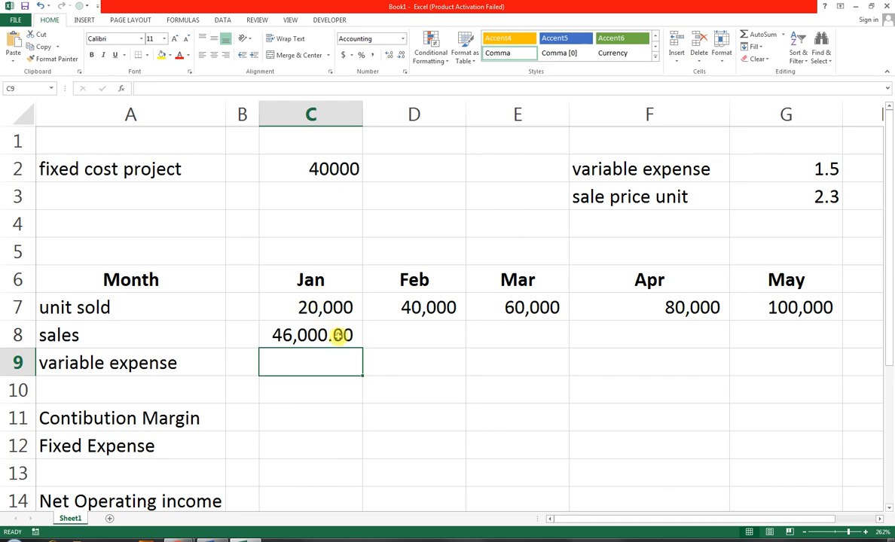
{"action": "left_click", "coordinate": [297, 339]}
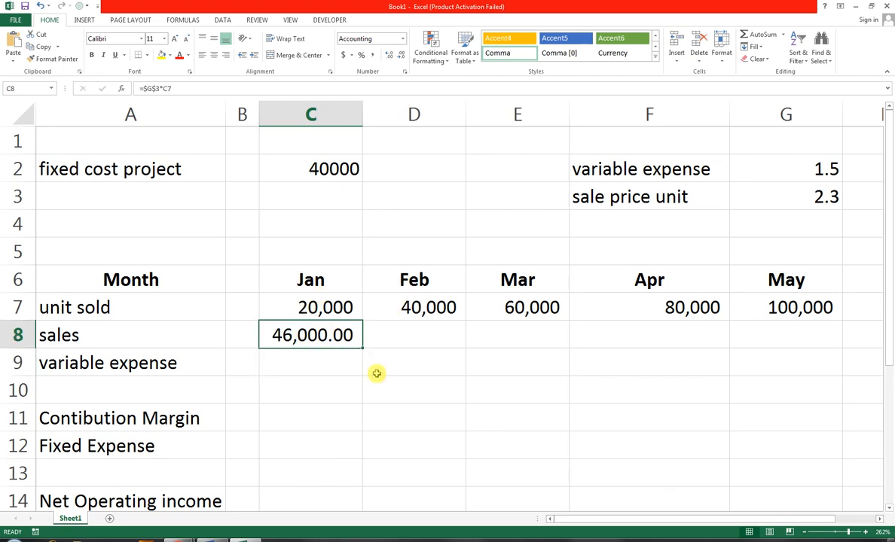
{"action": "left_click_drag", "start_coordinate": [362, 349], "coordinate": [738, 335]}
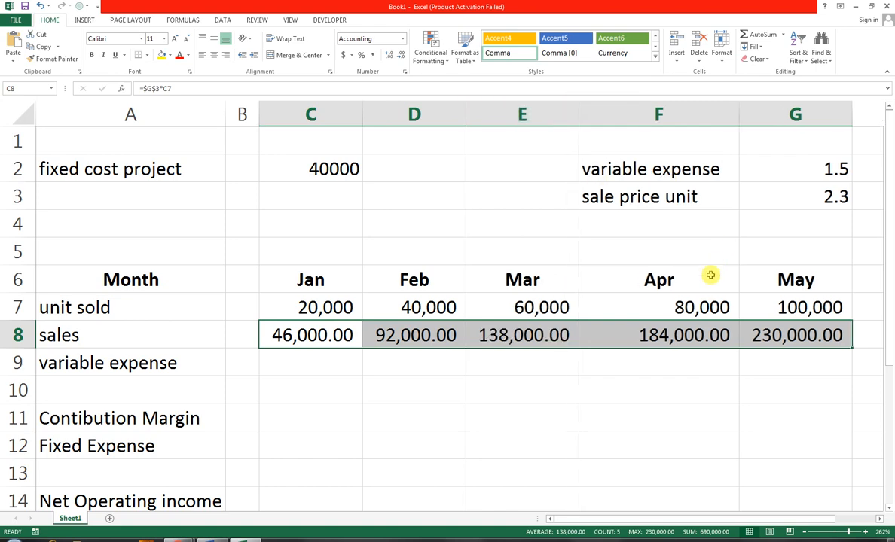
Remove both decimal places from the sales and variable expense cells in C8:G9
{"action": "left_click_drag", "start_coordinate": [777, 339], "coordinate": [350, 351]}
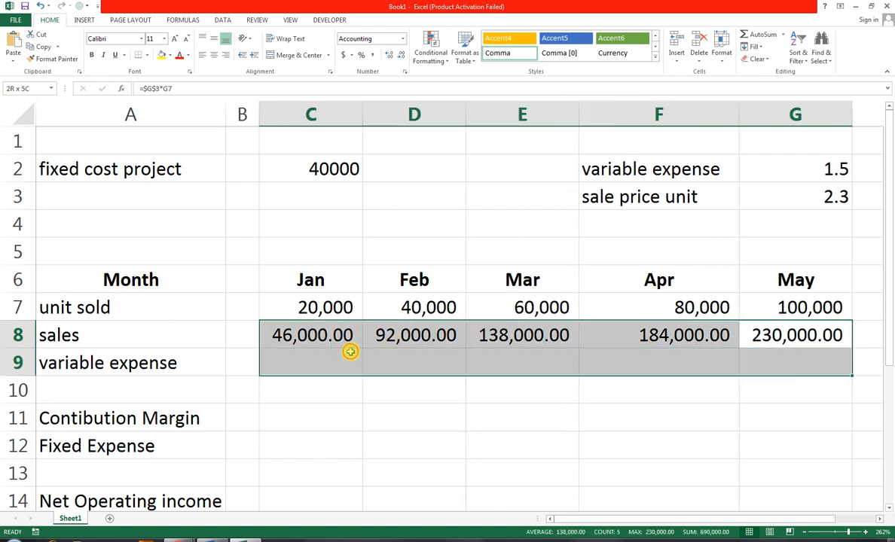
{"action": "left_click", "coordinate": [402, 55]}
{"action": "left_click", "coordinate": [401, 55]}
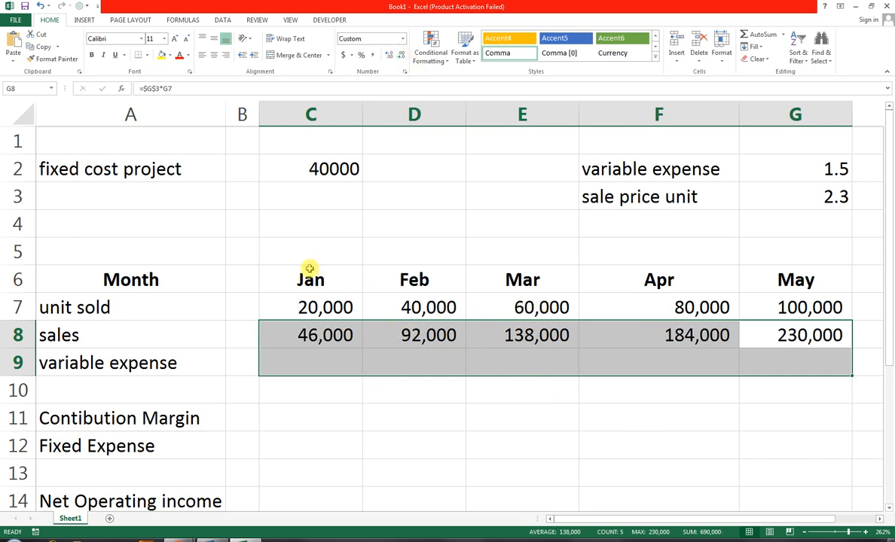
Center-align the unit sold, sales and variable expense cells in C7:G9
{"action": "left_click_drag", "start_coordinate": [319, 307], "coordinate": [399, 362]}
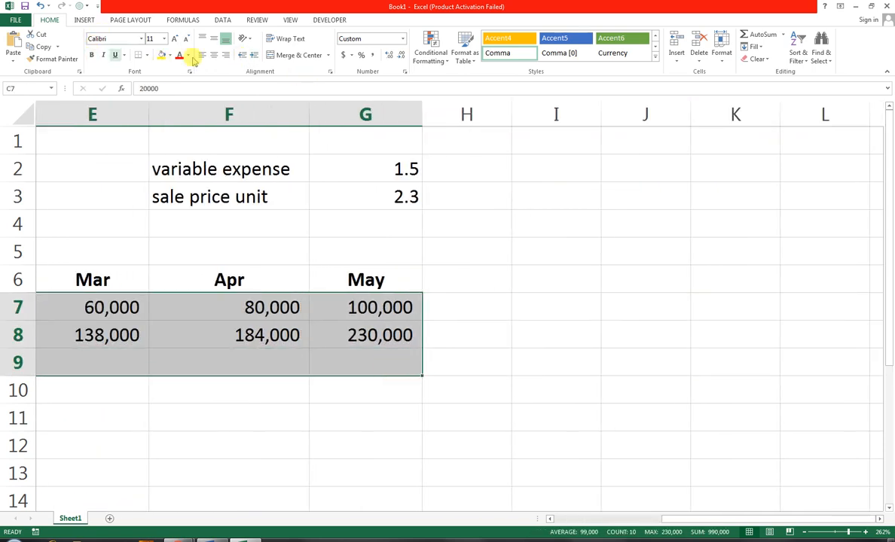
{"action": "left_click_drag", "start_coordinate": [715, 519], "coordinate": [543, 519]}
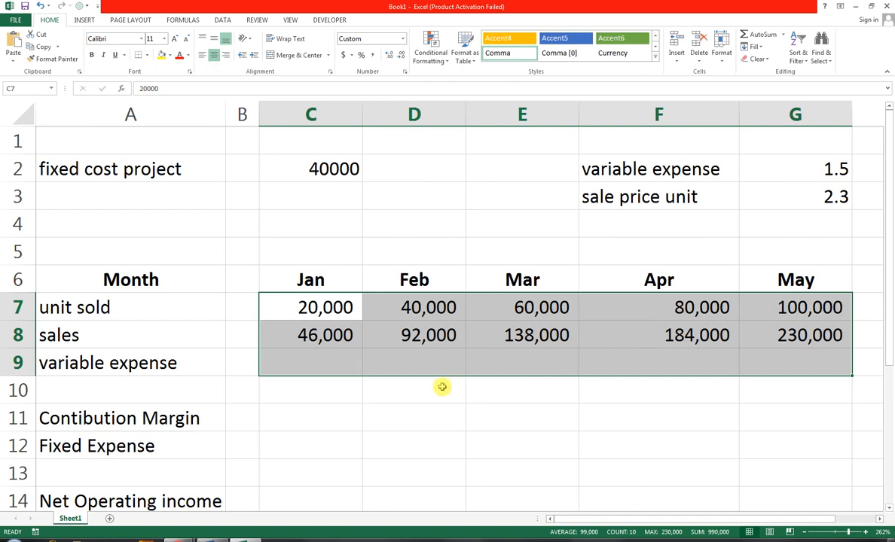
{"action": "key", "text": "ctrl+q"}
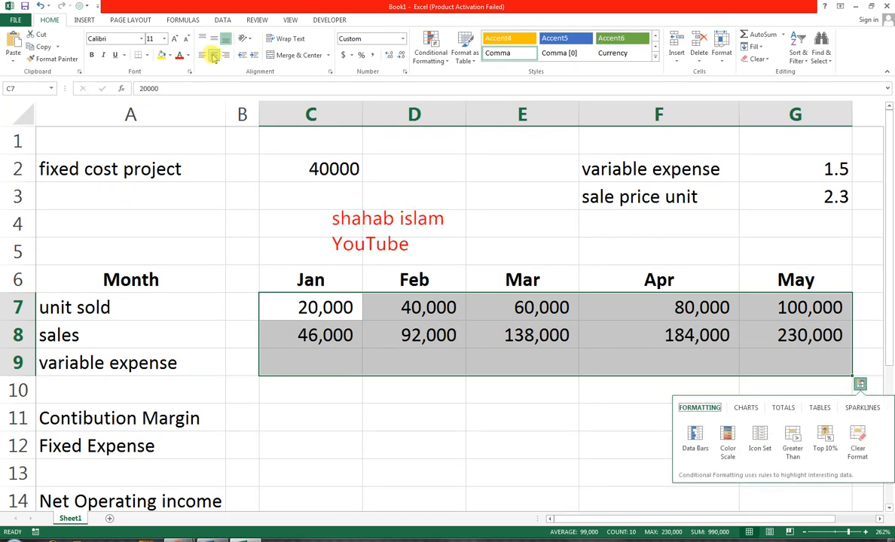
{"action": "left_click", "coordinate": [426, 364]}
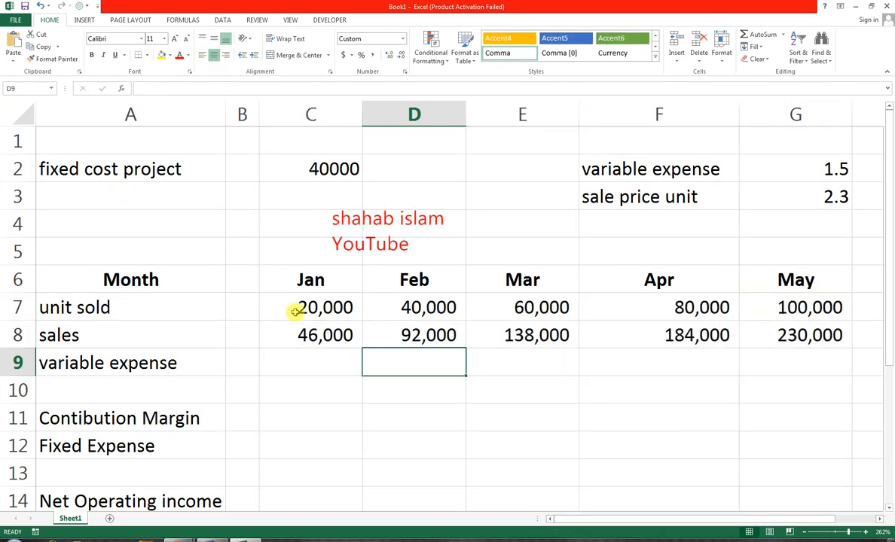
Calculate January variable expense in C9 with the formula =$G$2*C7 and fill it across row 9 through May in G9
{"action": "left_click", "coordinate": [296, 310]}
{"action": "left_click", "coordinate": [302, 357]}
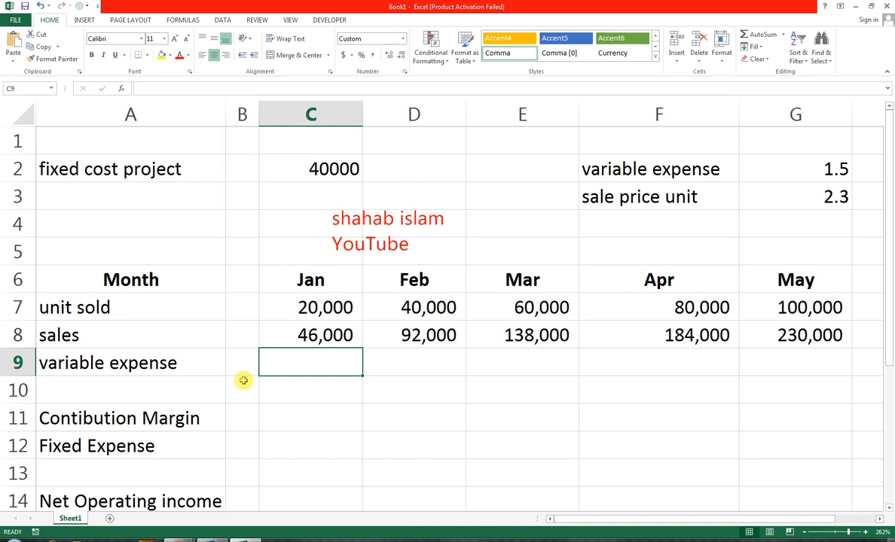
{"action": "type", "text": "="}
{"action": "key", "text": "Up"}
{"action": "key", "text": "Up"}
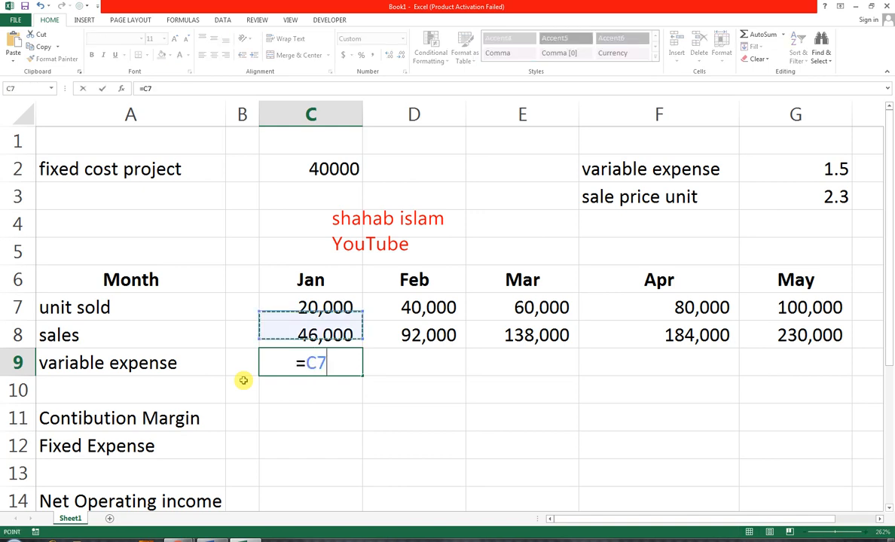
{"action": "key", "text": "Up"}
{"action": "key", "text": "Right"}
{"action": "key", "text": "Right"}
{"action": "key", "text": "Right"}
{"action": "key", "text": "Right"}
{"action": "key", "text": "Up"}
{"action": "key", "text": "Up"}
{"action": "key", "text": "Up"}
{"action": "key", "text": "Up"}
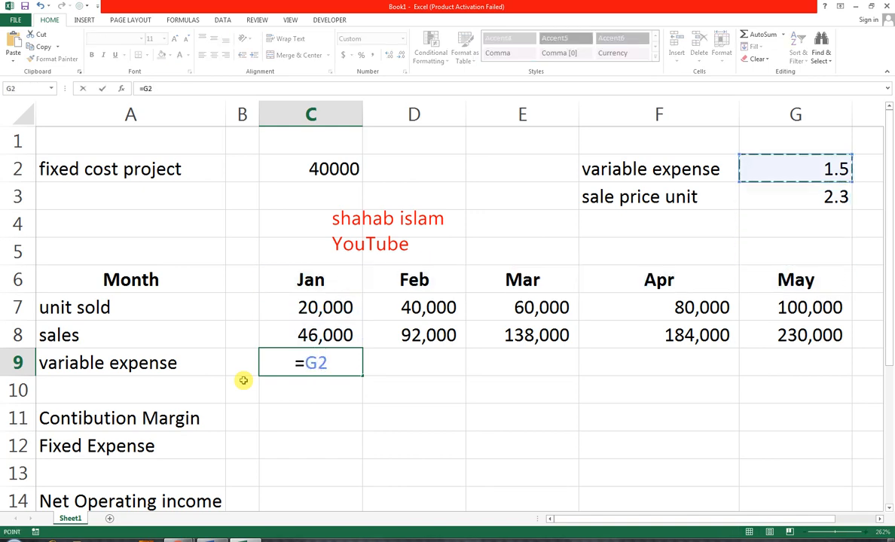
{"action": "key", "text": "F4"}
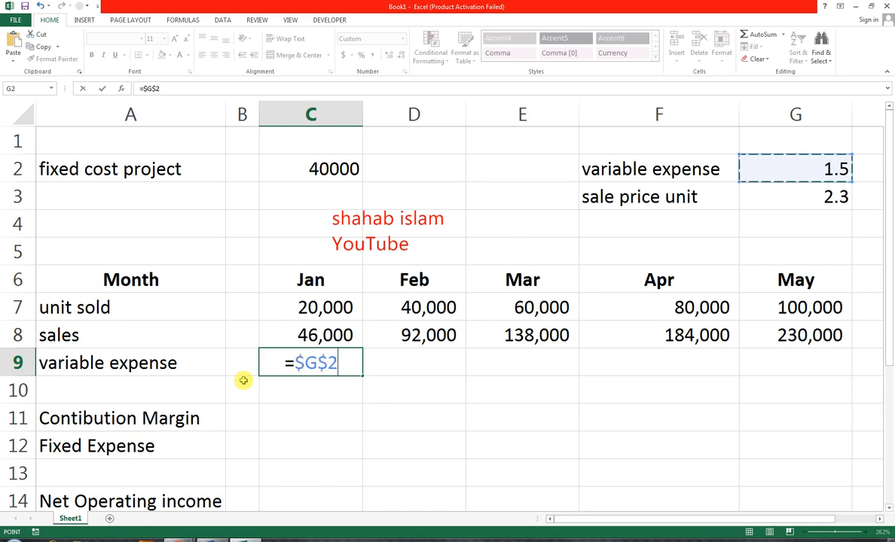
{"action": "type", "text": "*"}
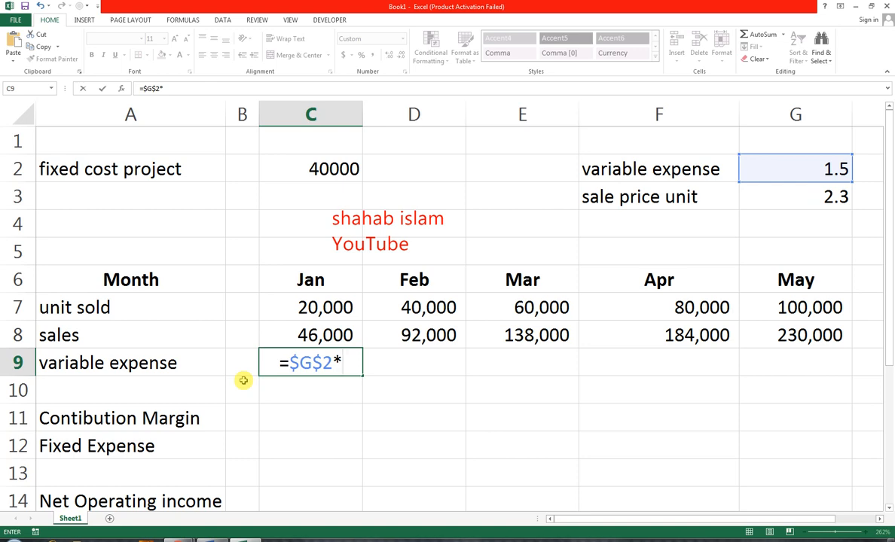
{"action": "key", "text": "Up"}
{"action": "key", "text": "Up"}
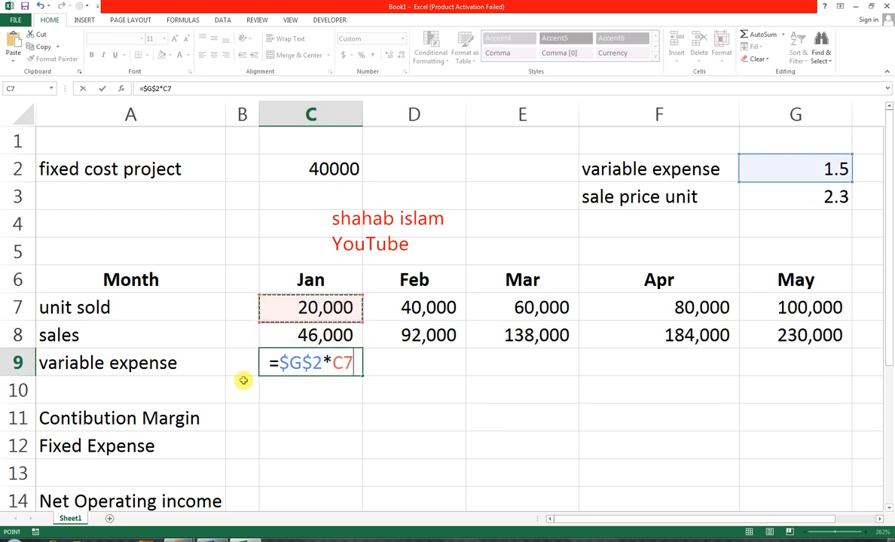
{"action": "key", "text": "ctrl+Return"}
{"action": "key", "text": "Return"}
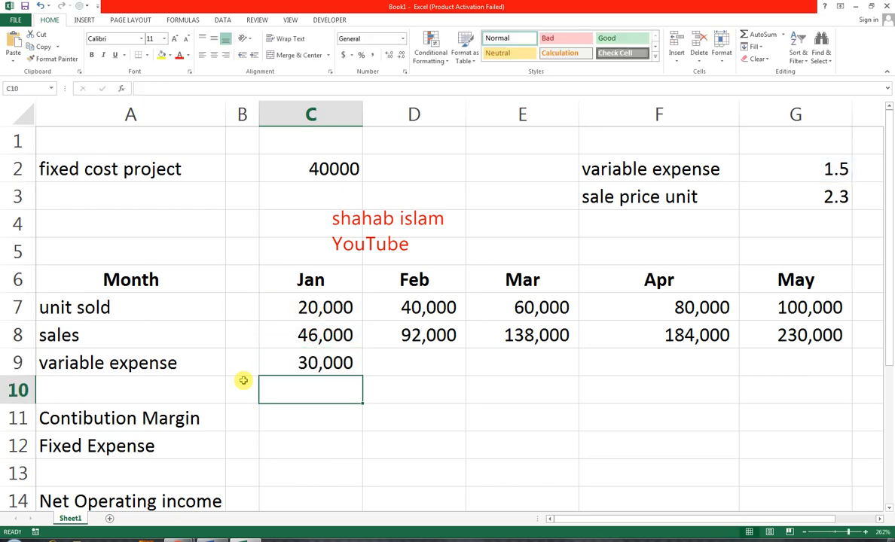
{"action": "key", "text": "Up"}
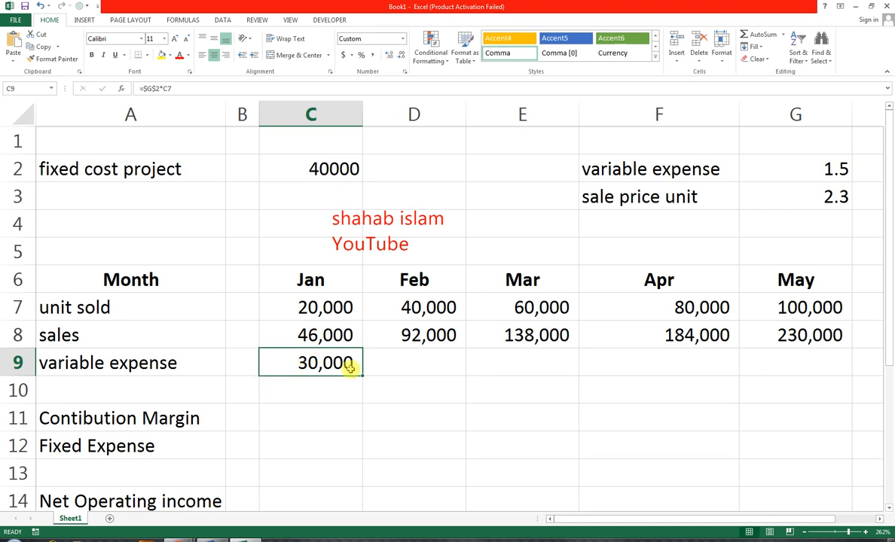
{"action": "left_click_drag", "start_coordinate": [364, 377], "coordinate": [760, 365]}
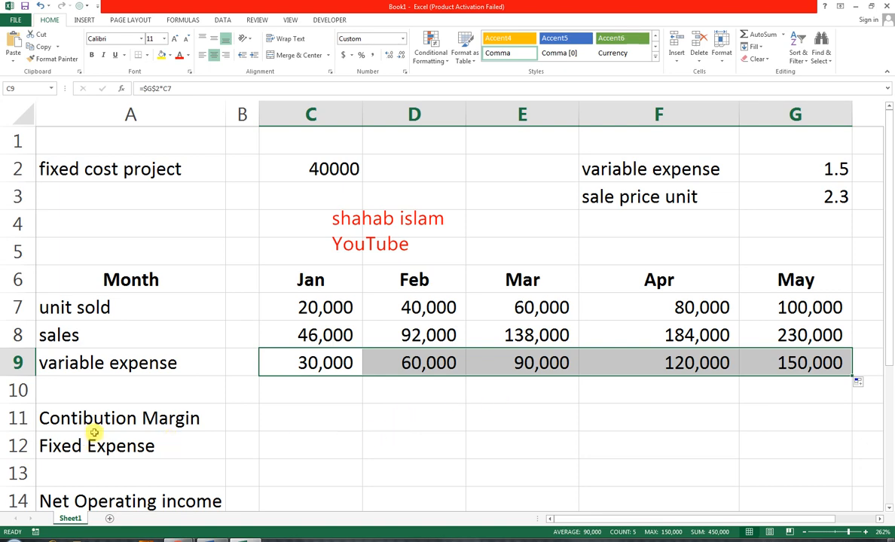
Calculate January contribution margin in C11 with the formula =C8-C9 and fill it across row 11 through May in G11
{"action": "left_click", "coordinate": [281, 424]}
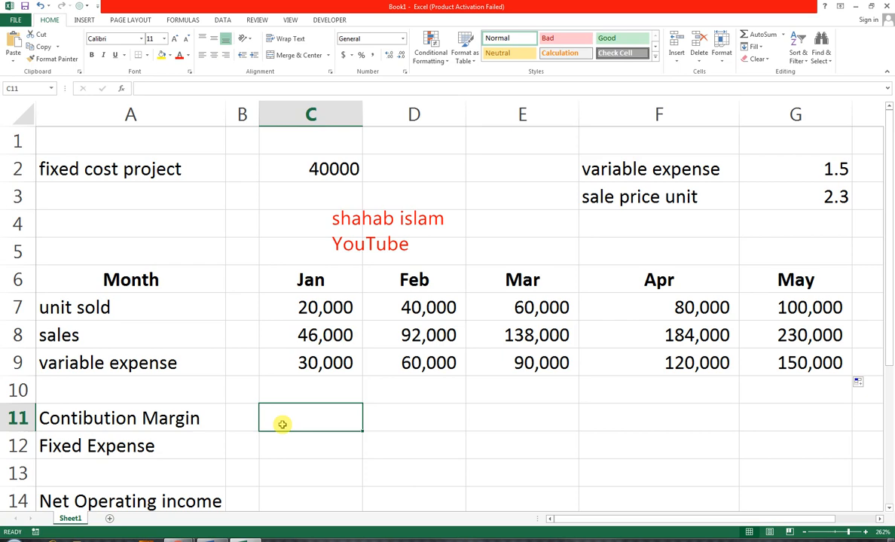
{"action": "type", "text": "="}
{"action": "key", "text": "Up"}
{"action": "key", "text": "Up"}
{"action": "key", "text": "Up"}
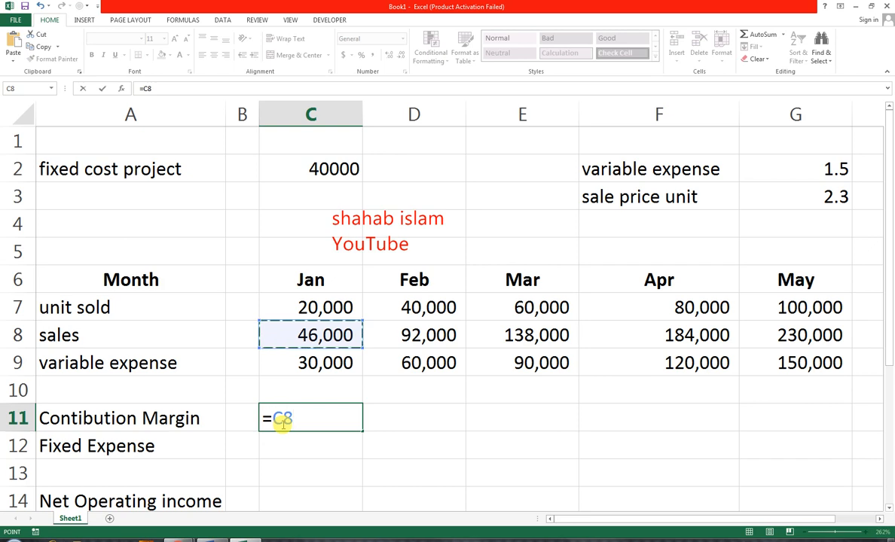
{"action": "type", "text": "-"}
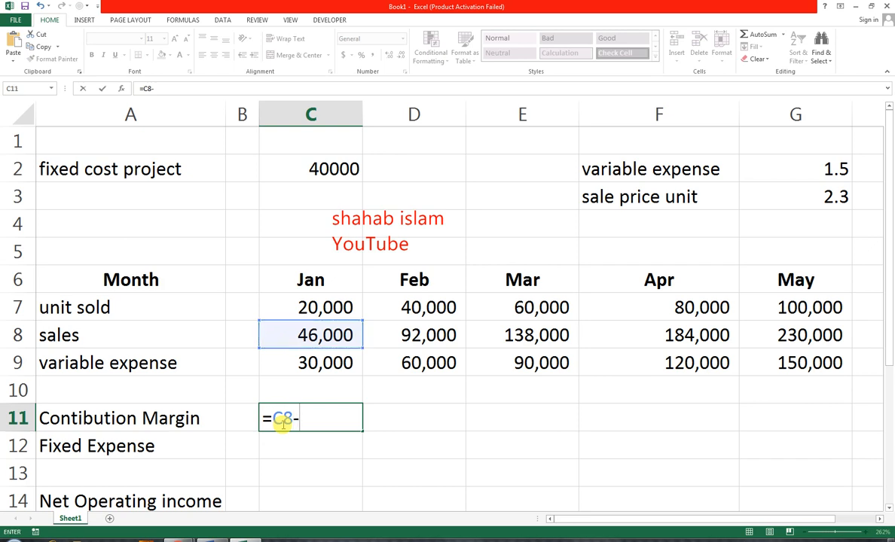
{"action": "key", "text": "Up"}
{"action": "key", "text": "Up"}
{"action": "key", "text": "Up"}
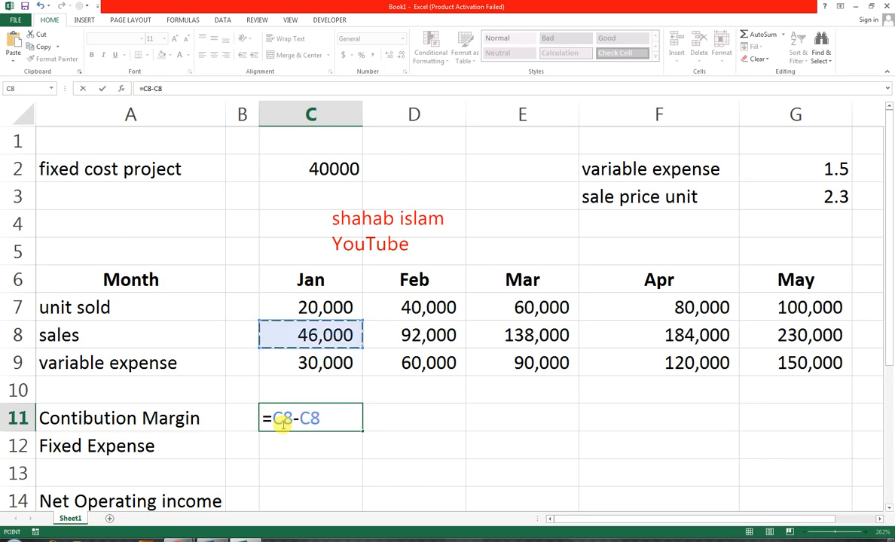
{"action": "key", "text": "Down"}
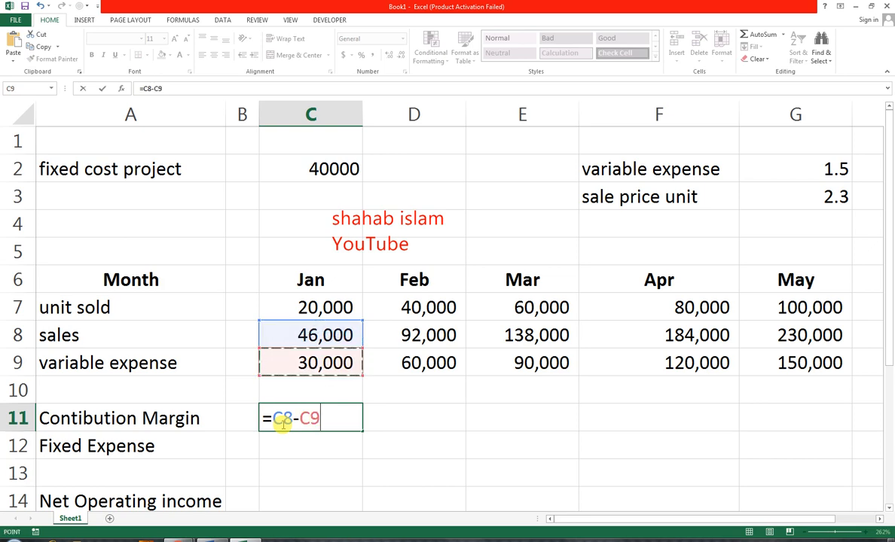
{"action": "key", "text": "Return"}
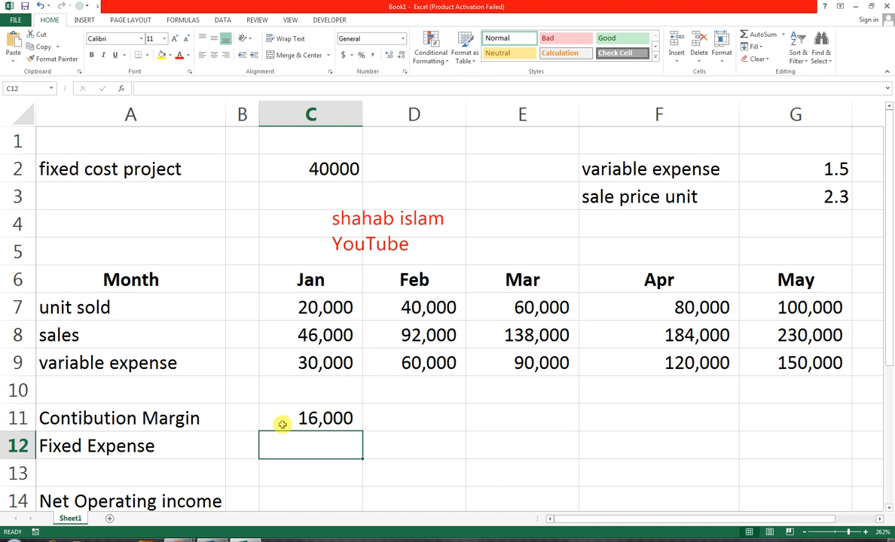
{"action": "left_click", "coordinate": [282, 423]}
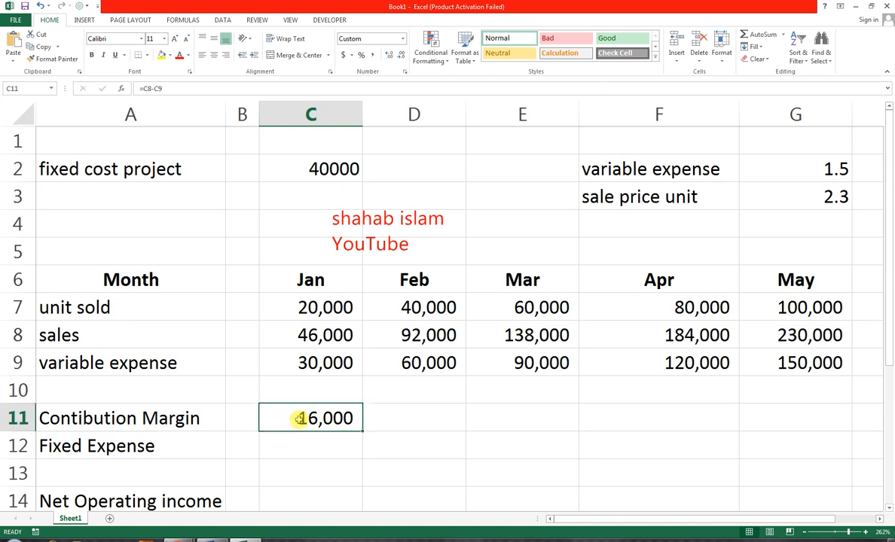
{"action": "left_click_drag", "start_coordinate": [363, 431], "coordinate": [799, 429]}
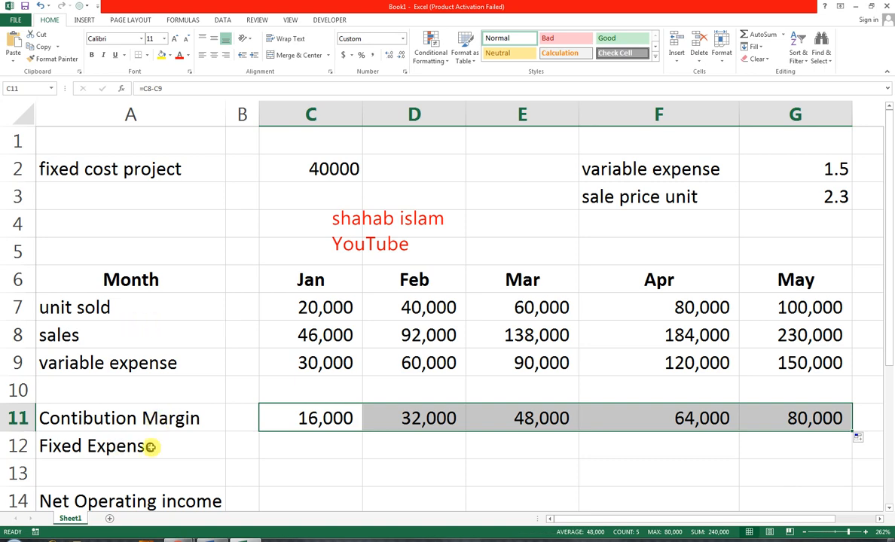
Link January fixed expense in C12 to the fixed cost cell with the formula =C2
{"action": "left_click", "coordinate": [288, 452]}
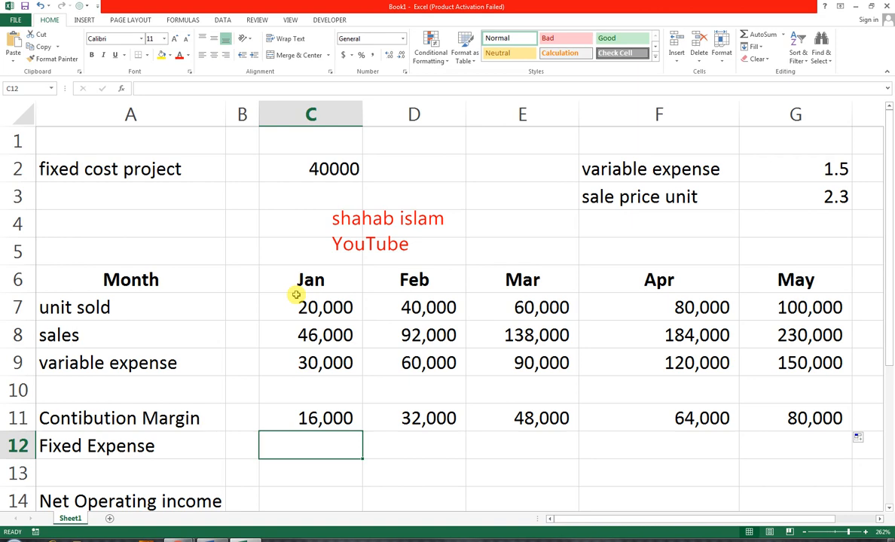
{"action": "type", "text": "="}
{"action": "key", "text": "Up"}
{"action": "key", "text": "Up"}
{"action": "key", "text": "Up"}
{"action": "key", "text": "Up"}
{"action": "key", "text": "Up"}
{"action": "key", "text": "Up"}
{"action": "key", "text": "Up"}
{"action": "key", "text": "Up"}
{"action": "key", "text": "Up"}
{"action": "key", "text": "Up"}
{"action": "key", "text": "Up"}
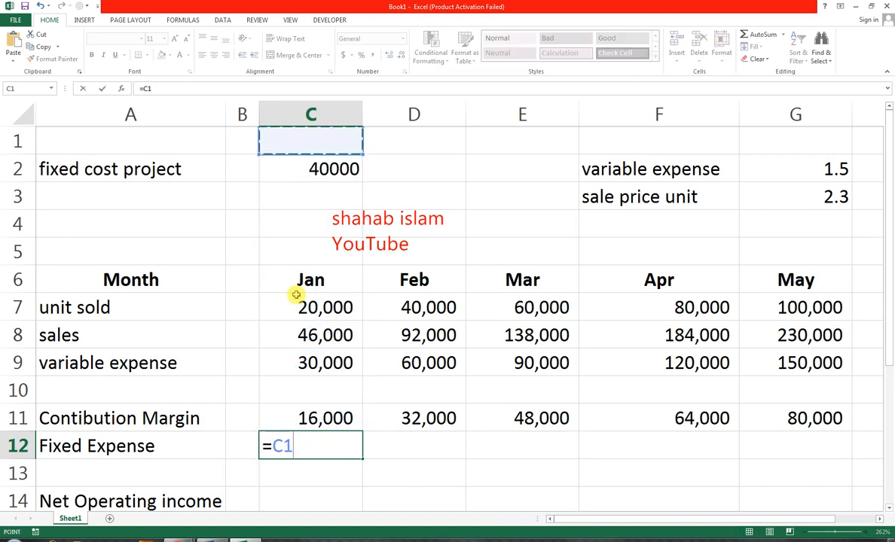
{"action": "key", "text": "Down"}
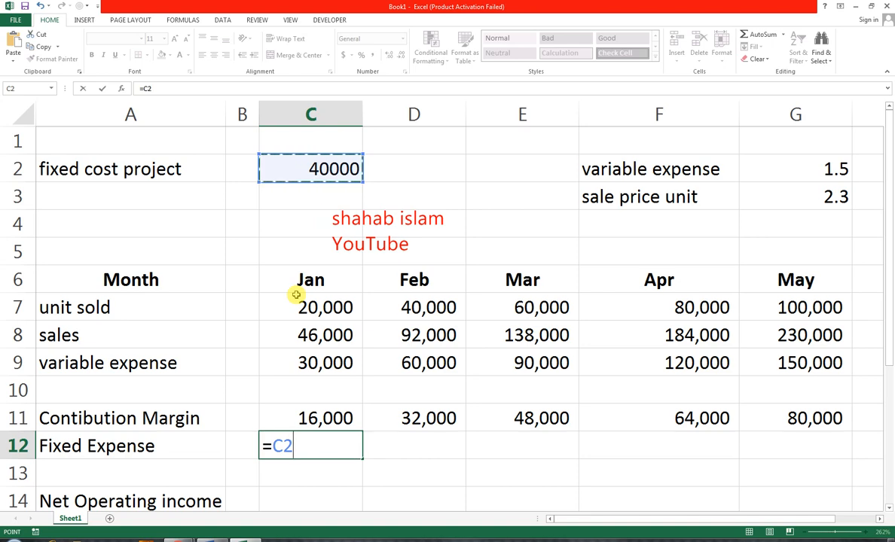
{"action": "key", "text": "Return"}
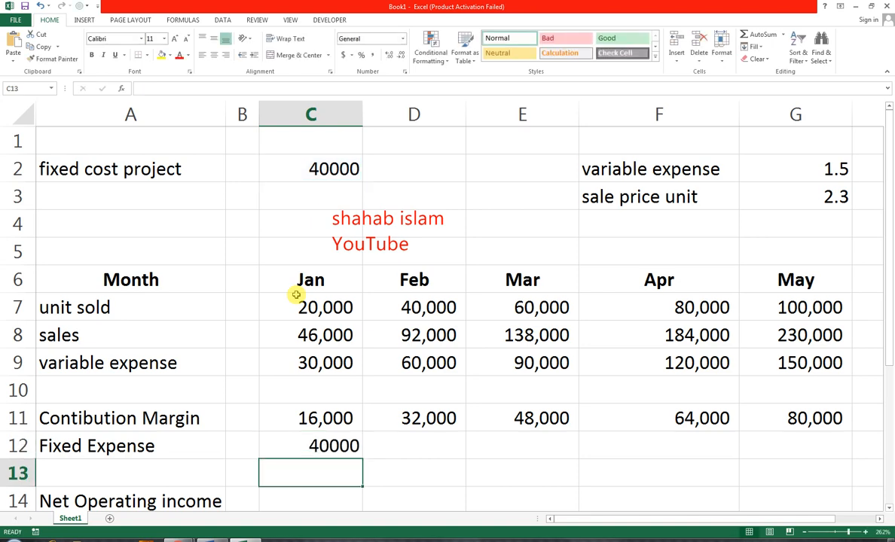
Test the fixed expense link by setting the fixed cost in C2 to 5000, and undo that change
{"action": "key", "text": "Up"}
{"action": "key", "text": "Up"}
{"action": "key", "text": "Up"}
{"action": "key", "text": "Up"}
{"action": "key", "text": "Up"}
{"action": "key", "text": "Up"}
{"action": "key", "text": "Up"}
{"action": "key", "text": "Up"}
{"action": "key", "text": "Up"}
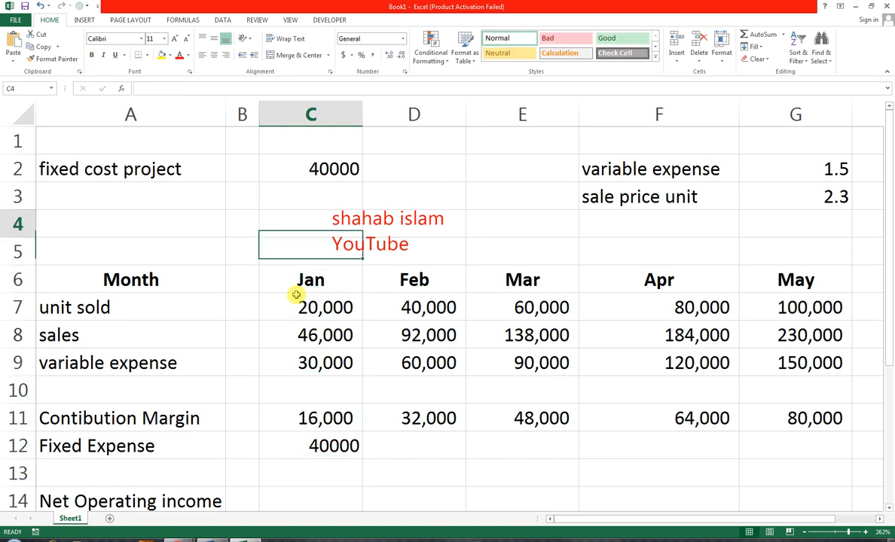
{"action": "key", "text": "Up"}
{"action": "key", "text": "Up"}
{"action": "type", "text": "5000"}
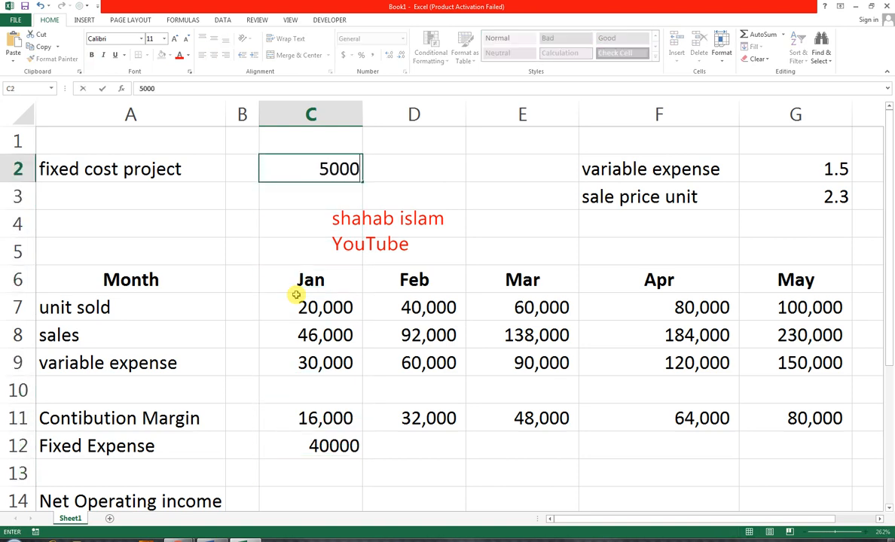
{"action": "key", "text": "Return"}
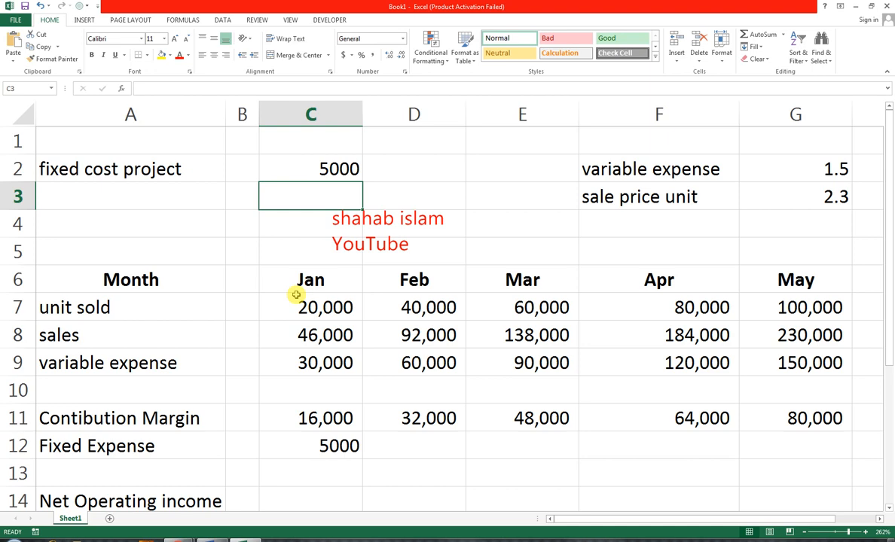
{"action": "key", "text": "ctrl+z"}
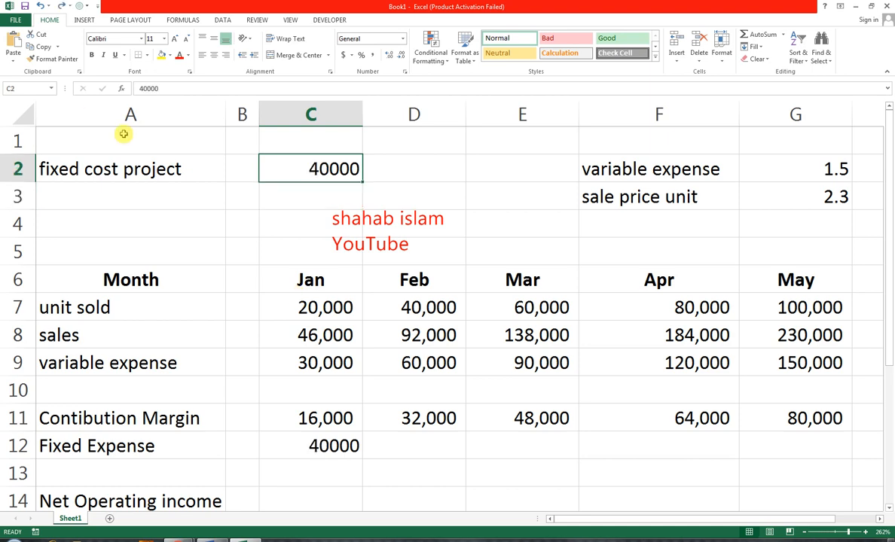
Capitalize the label in A2 so that it reads "Fixed Cost Project"
{"action": "left_click", "coordinate": [75, 172]}
{"action": "double_click", "coordinate": [39, 169]}
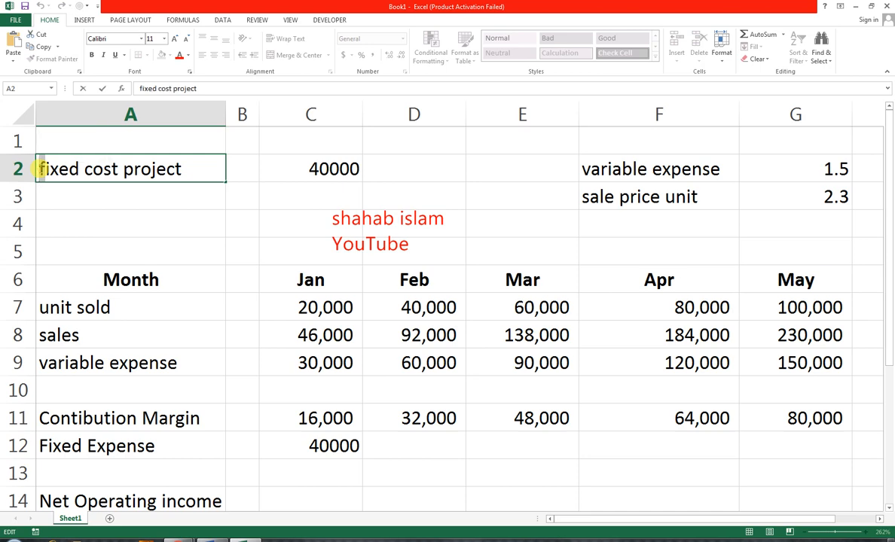
{"action": "type", "text": "F"}
{"action": "type", "text": "C"}
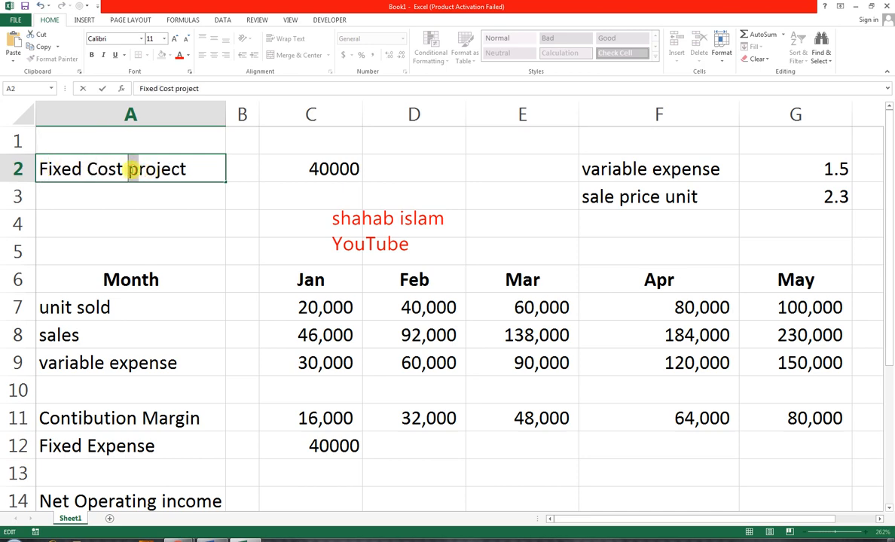
{"action": "type", "text": "P"}
{"action": "key", "text": "Return"}
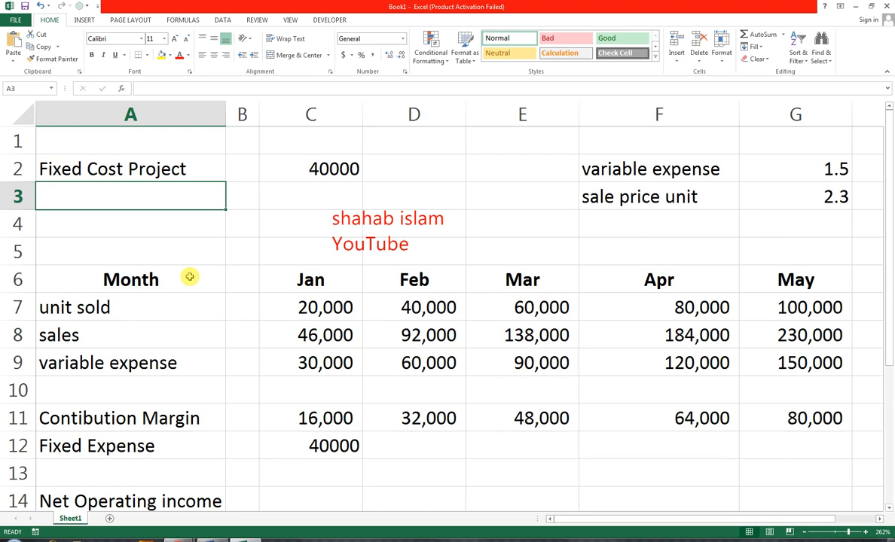
Make the fixed cost reference in C12 absolute as =$C$2 and fill it across row 12 through May in G12
{"action": "left_click", "coordinate": [311, 421]}
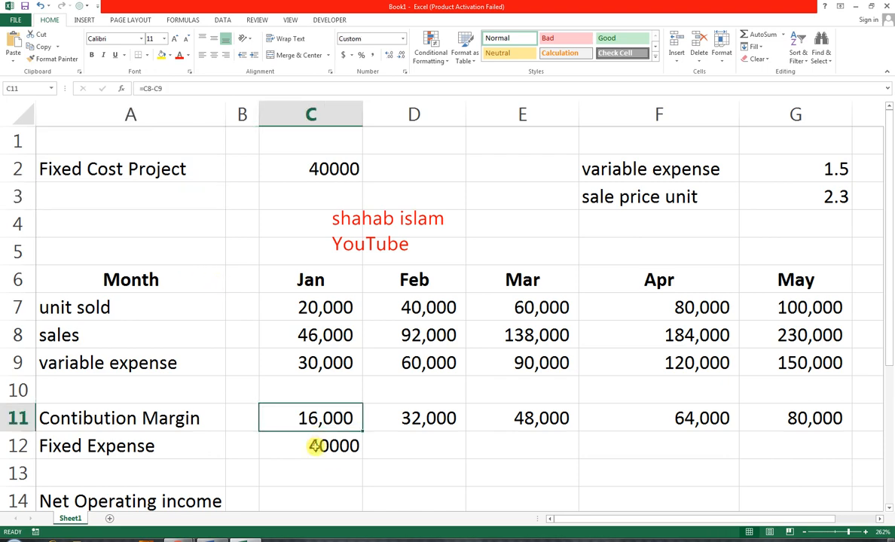
{"action": "left_click", "coordinate": [315, 446]}
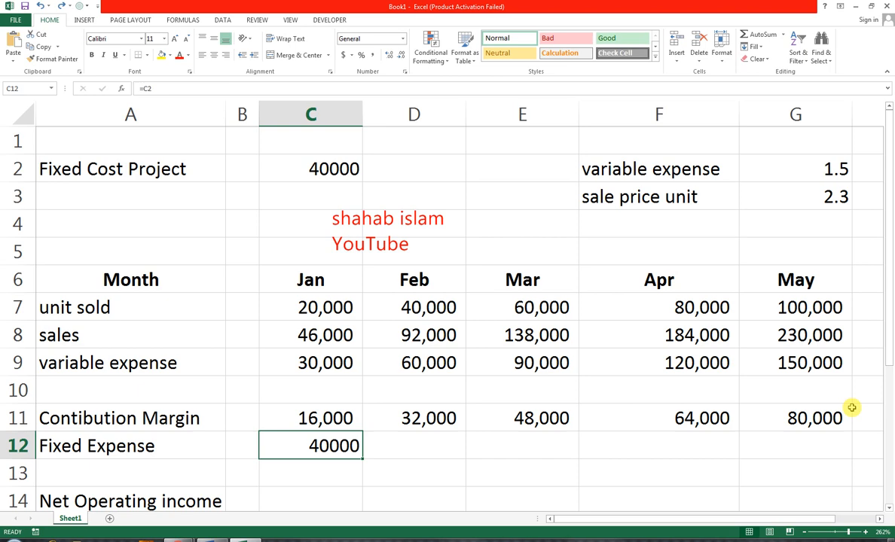
{"action": "key", "text": "F2"}
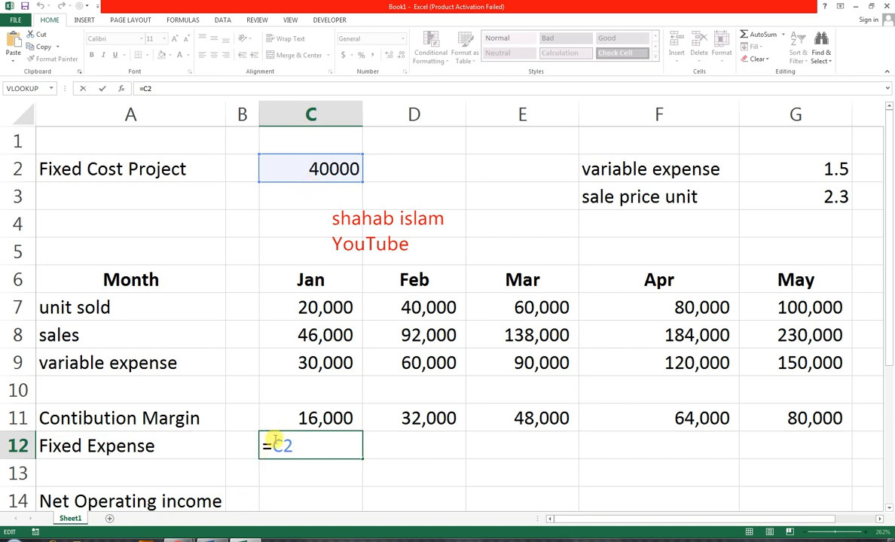
{"action": "left_click_drag", "start_coordinate": [273, 445], "coordinate": [299, 442]}
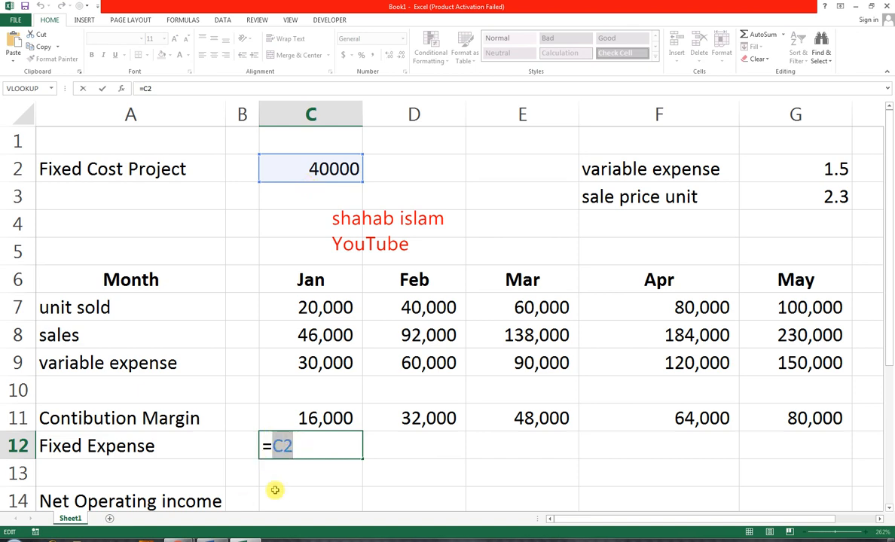
{"action": "key", "text": "F4"}
{"action": "key", "text": "Return"}
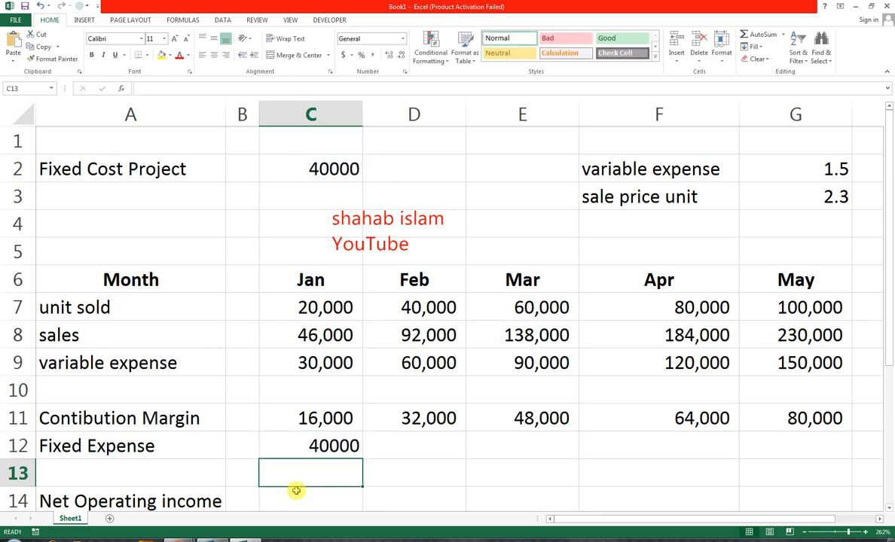
{"action": "left_click", "coordinate": [315, 445]}
{"action": "left_click_drag", "start_coordinate": [362, 458], "coordinate": [808, 429]}
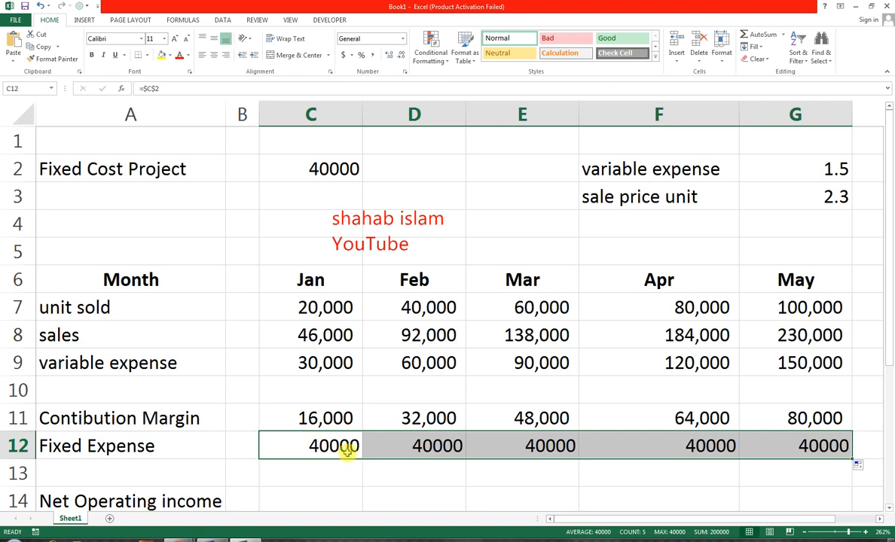
Format the fixed expense values in C12:G12 with comma separators and no decimal places
{"action": "left_click", "coordinate": [372, 55]}
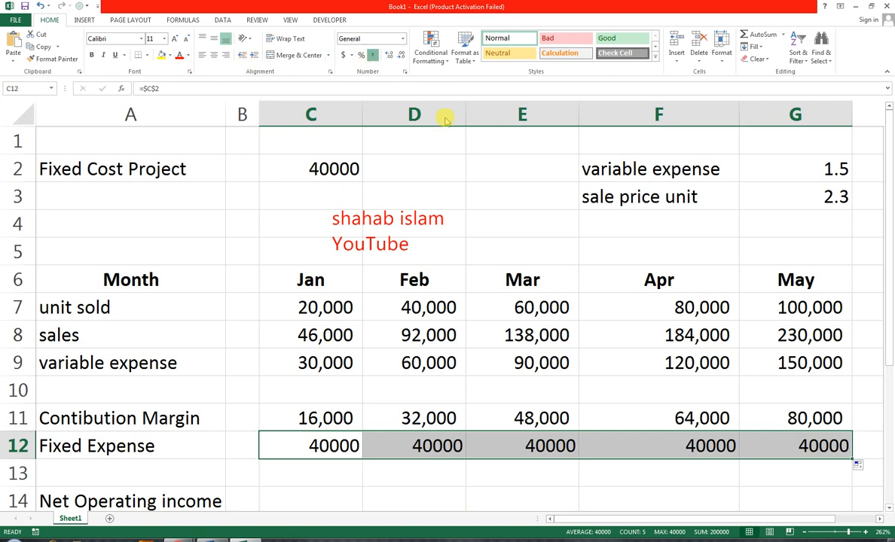
{"action": "left_click", "coordinate": [400, 55]}
{"action": "left_click", "coordinate": [399, 55]}
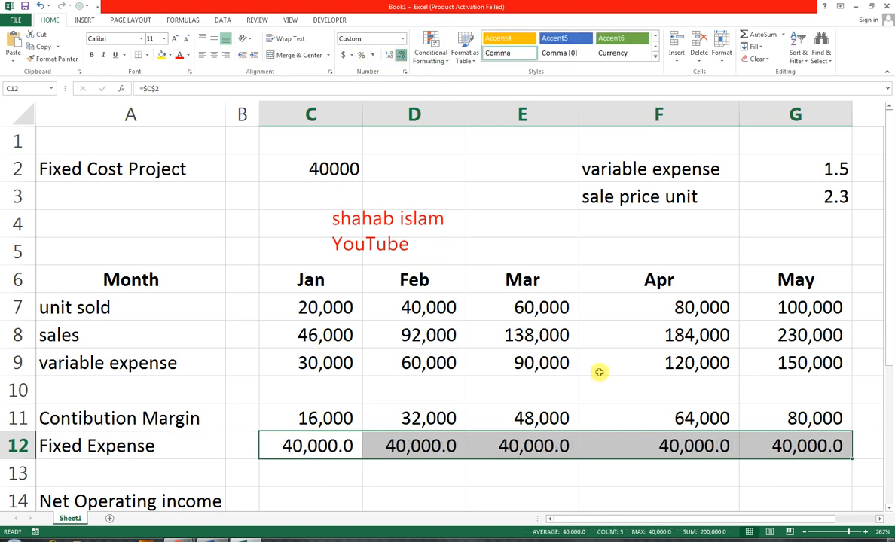
Calculate January net operating income in C14 with the formula =C11-C12
{"action": "scroll", "coordinate": [387, 367], "scroll_direction": "down", "scroll_amount": 1}
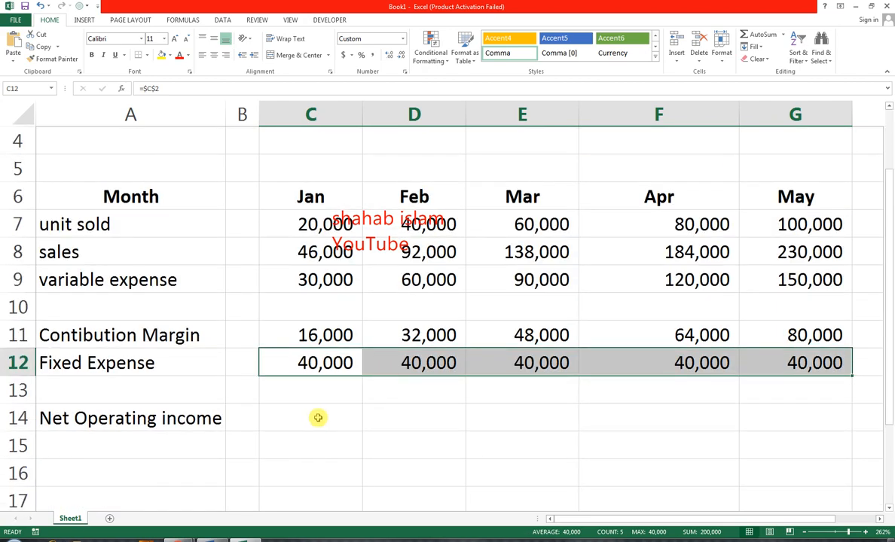
{"action": "left_click", "coordinate": [283, 420]}
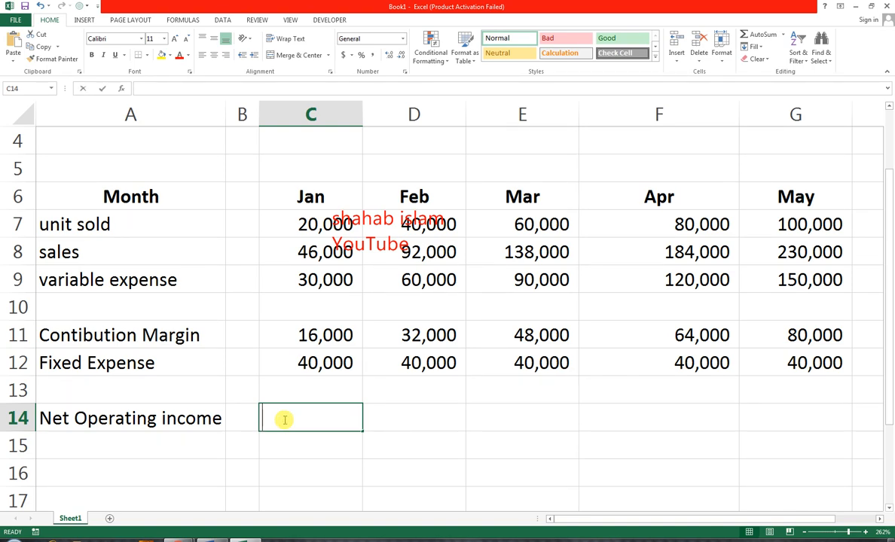
{"action": "type", "text": "="}
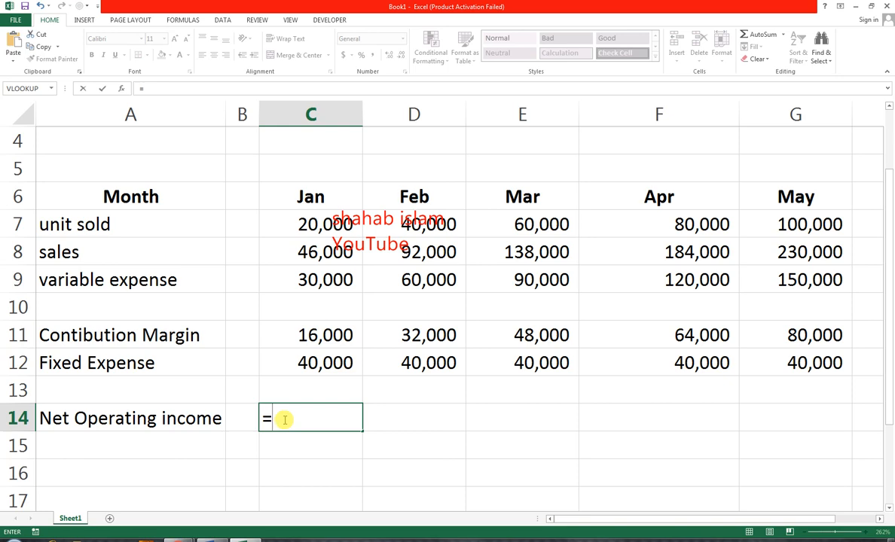
{"action": "key", "text": "Up"}
{"action": "key", "text": "Up"}
{"action": "key", "text": "Up"}
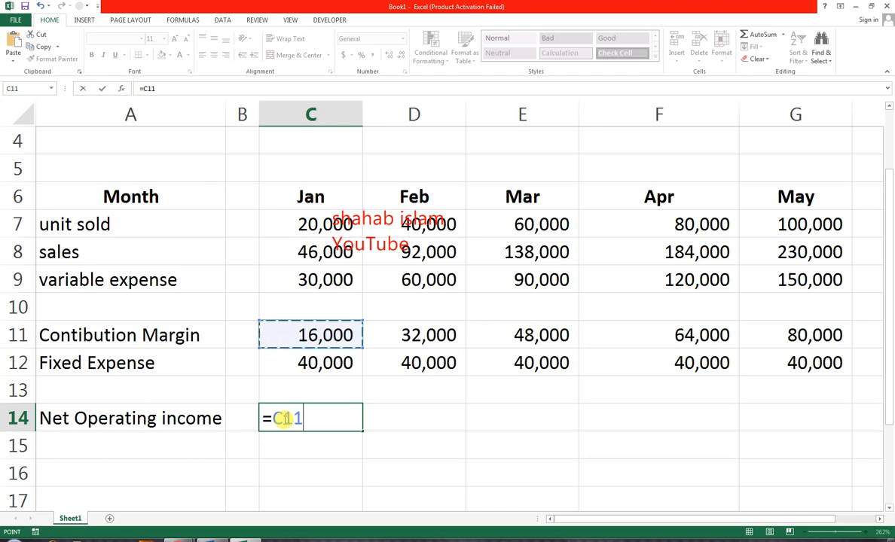
{"action": "type", "text": "-"}
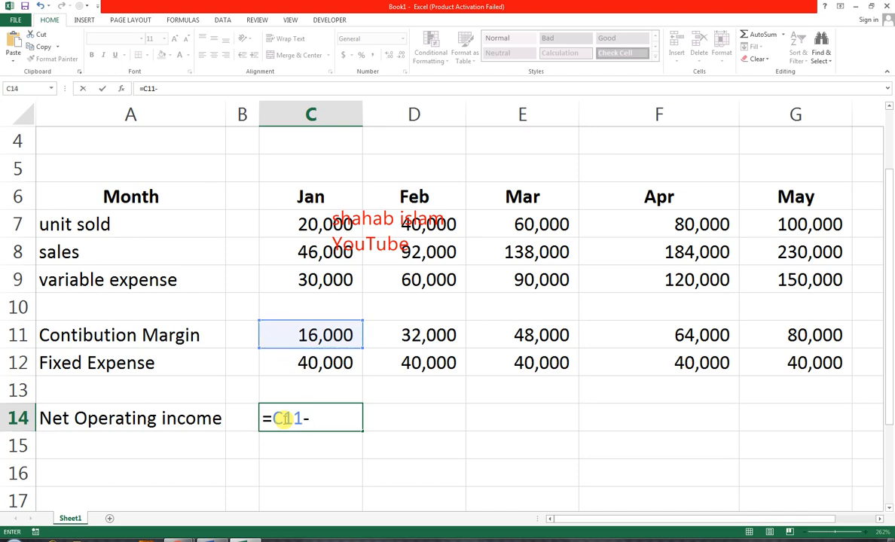
{"action": "key", "text": "Up"}
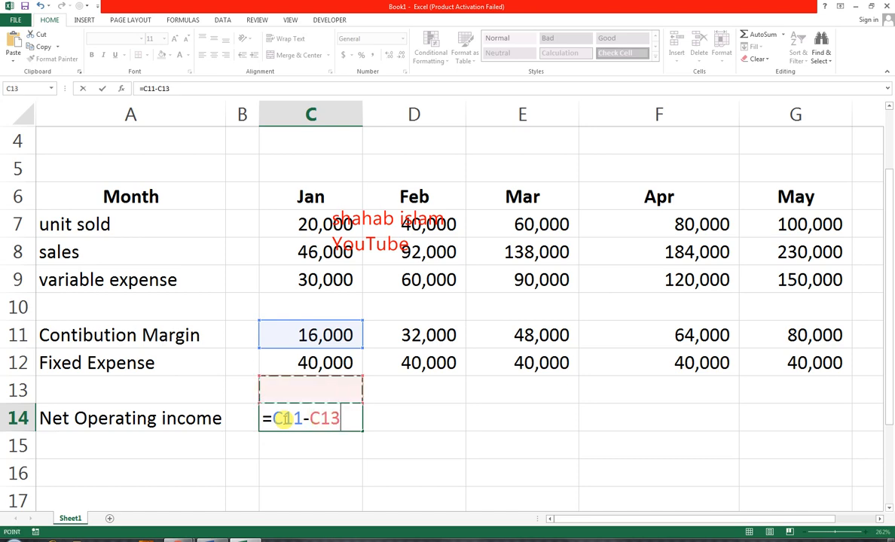
{"action": "key", "text": "Up"}
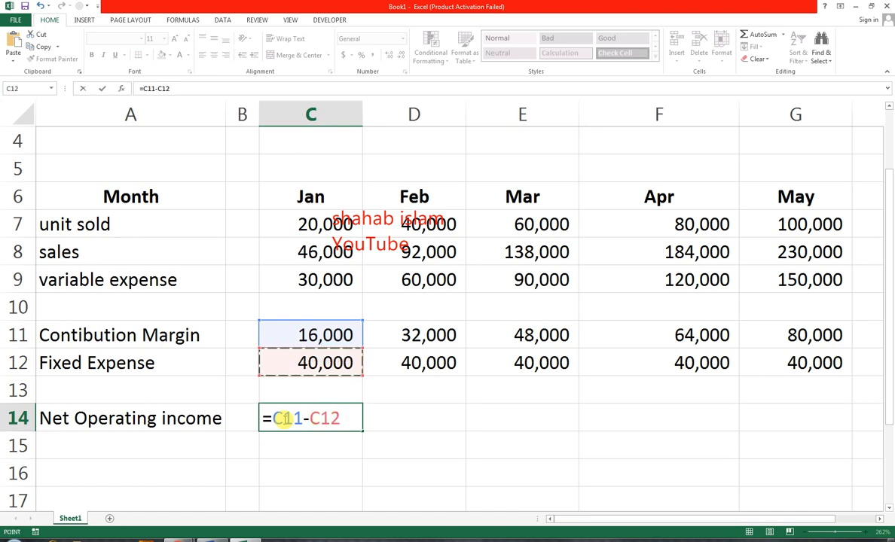
{"action": "key", "text": "Return"}
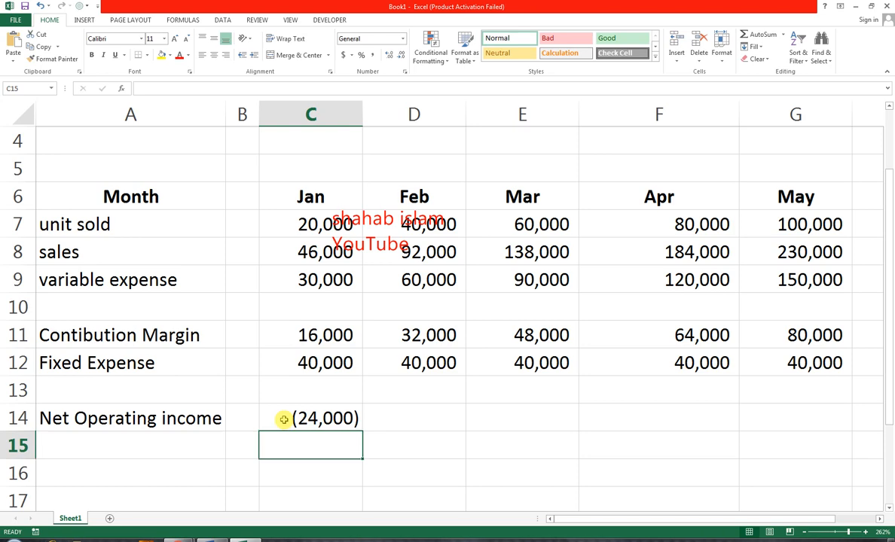
Fill the net operating income formula from C14 across row 14 through May in G14
{"action": "left_click", "coordinate": [283, 420]}
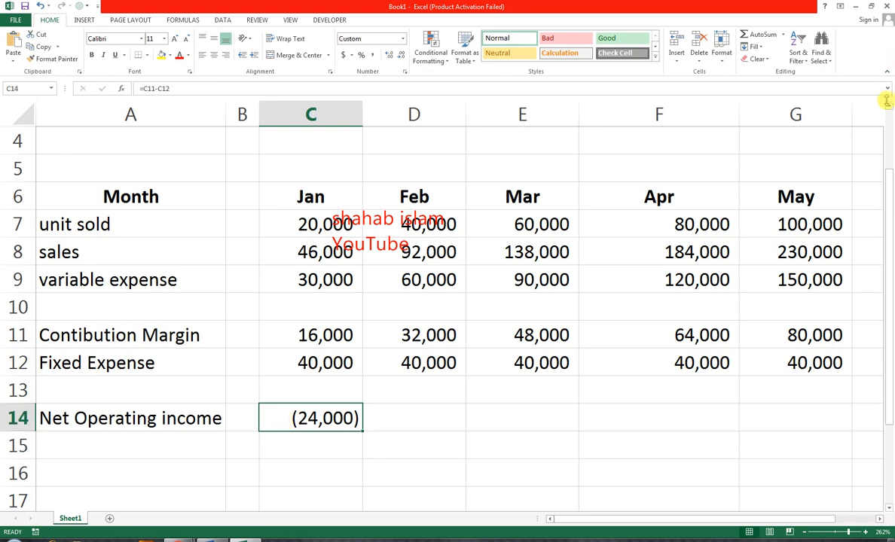
{"action": "scroll", "coordinate": [883, 106], "scroll_direction": "up", "scroll_amount": 1}
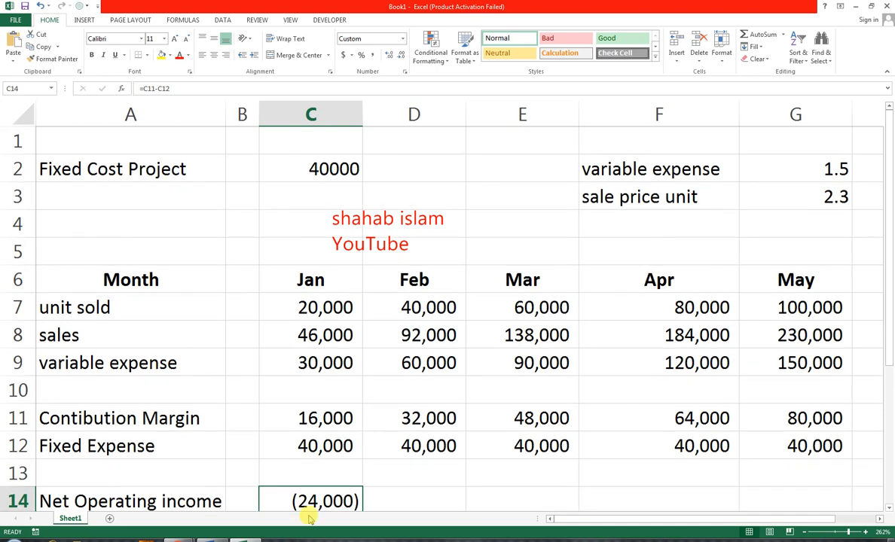
{"action": "mouse_move", "coordinate": [372, 500]}
{"action": "left_mouse_down"}
{"action": "mouse_move", "coordinate": [581, 483]}
{"action": "mouse_move", "coordinate": [777, 497]}
{"action": "left_mouse_up"}
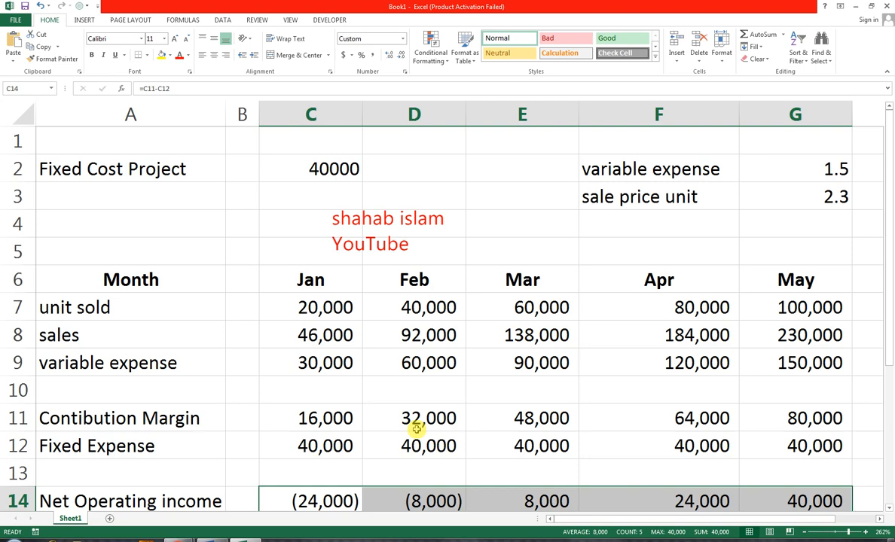
{"action": "key", "text": "ctrl+q"}
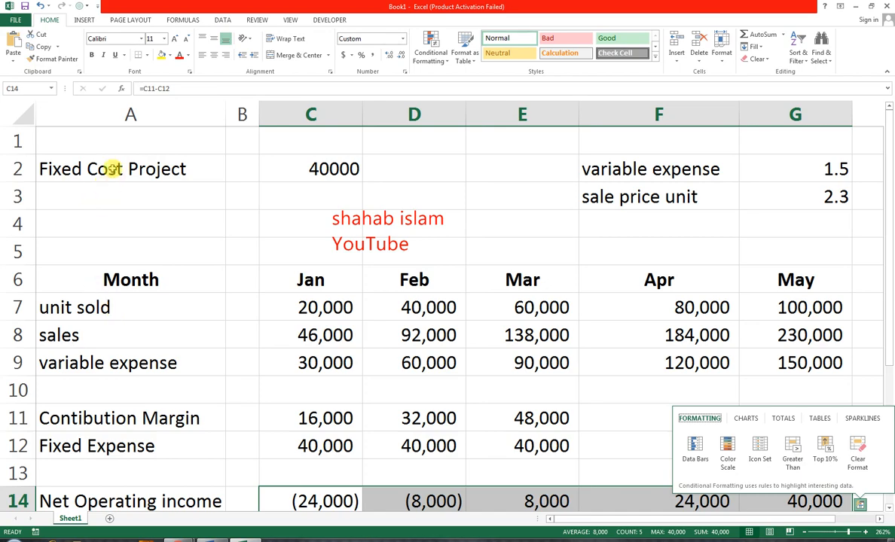
Shade the Fixed Cost Project label in A2 with the fill color White, Background 1, Darker 25%
{"action": "left_click_drag", "start_coordinate": [113, 167], "coordinate": [207, 160]}
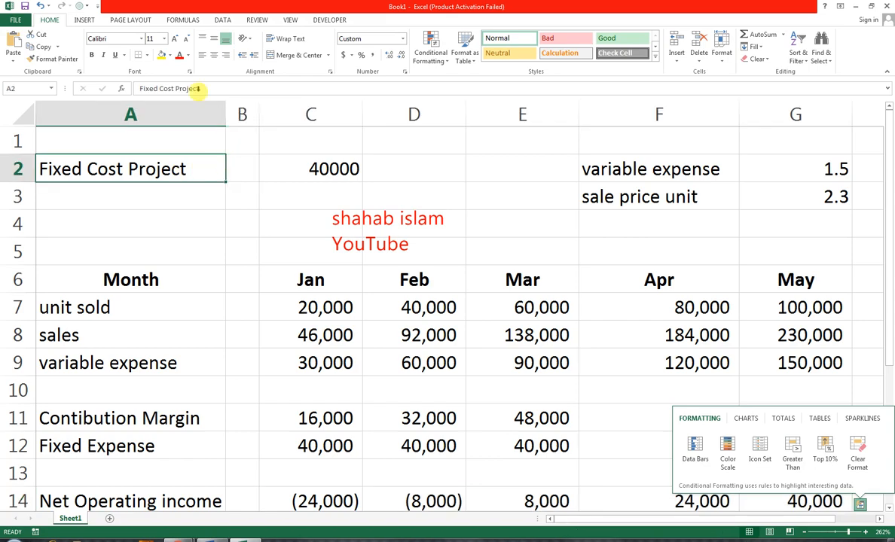
{"action": "left_click", "coordinate": [170, 55]}
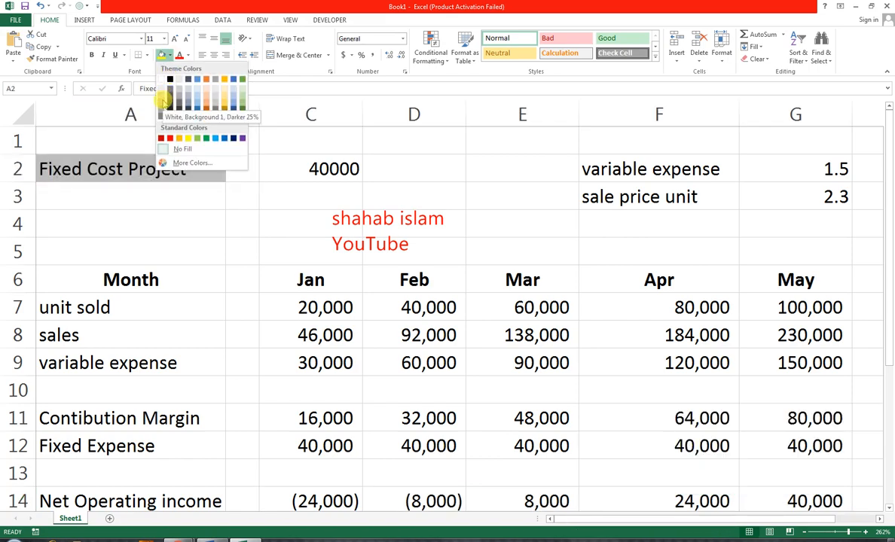
{"action": "left_click", "coordinate": [160, 98]}
Copy the formatting of A2 onto the variable expense and sale price unit labels in F2:F3
{"action": "left_click", "coordinate": [593, 158]}
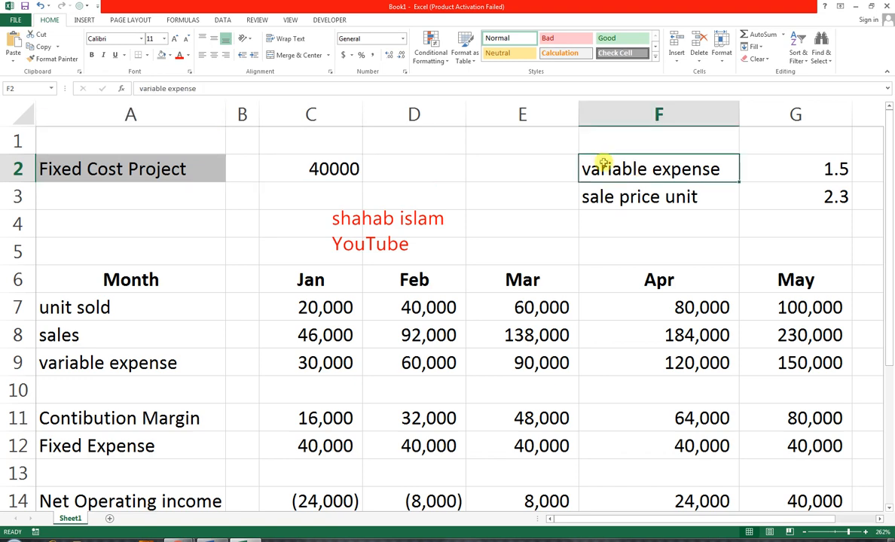
{"action": "left_click", "coordinate": [89, 159]}
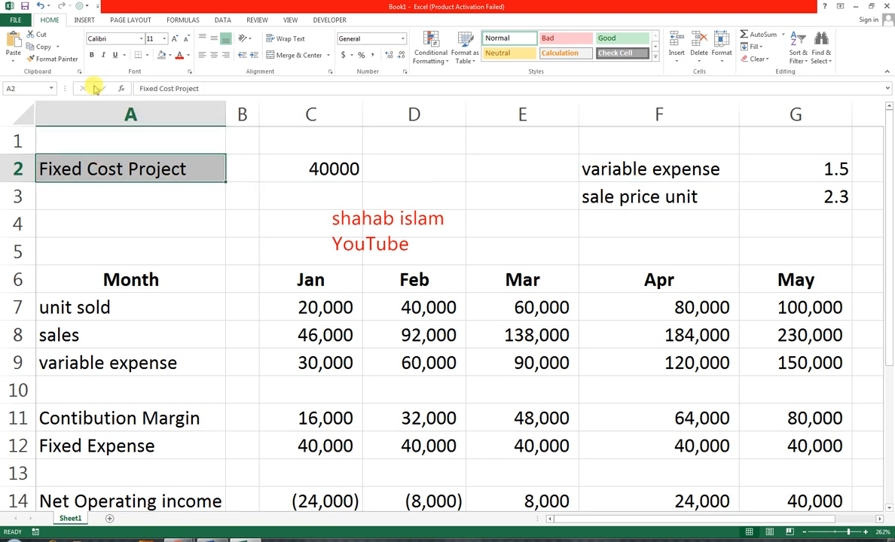
{"action": "left_click", "coordinate": [47, 58]}
{"action": "left_click", "coordinate": [589, 169]}
{"action": "left_click_drag", "start_coordinate": [591, 186], "coordinate": [585, 196]}
Shade the month header row A6:G6 with the same grey fill as the input labels
{"action": "left_click", "coordinate": [350, 225]}
{"action": "left_click_drag", "start_coordinate": [181, 268], "coordinate": [765, 278]}
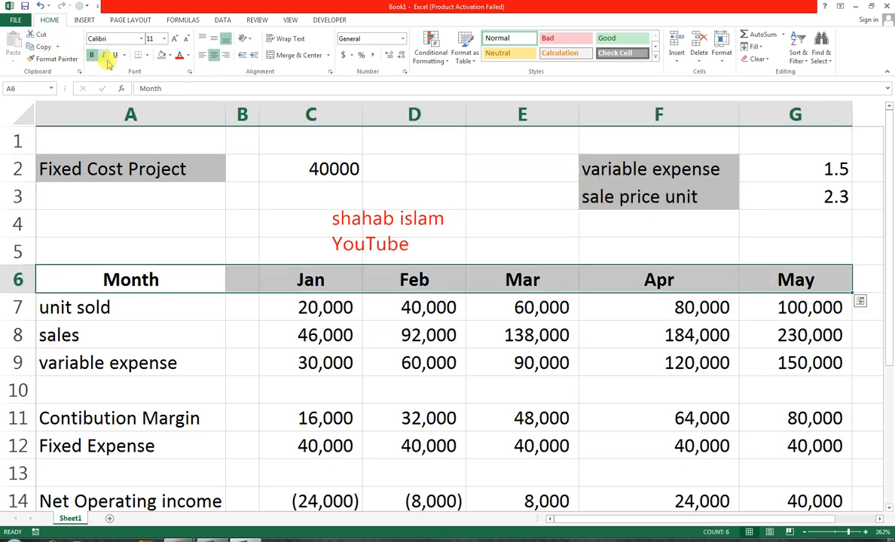
{"action": "left_click", "coordinate": [162, 57]}
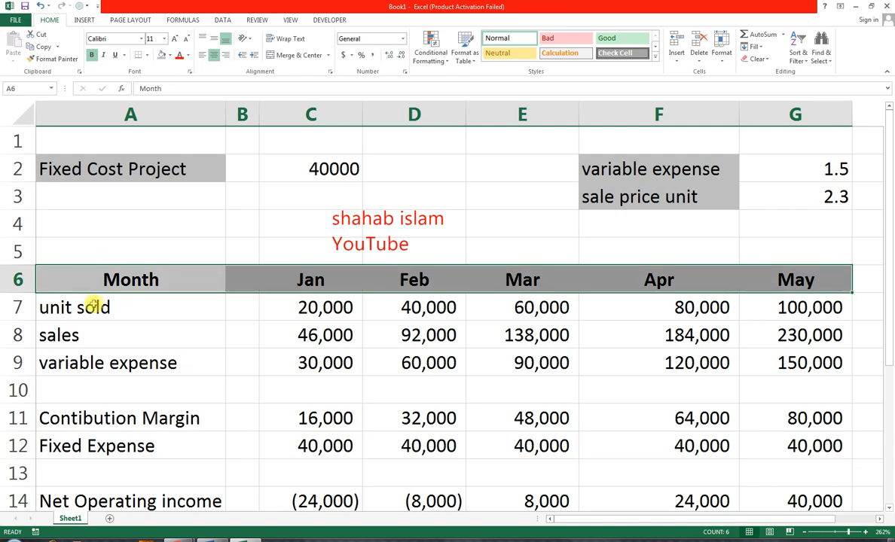
Apply all borders plus a thick box border to the table in A6:G14
{"action": "left_click_drag", "start_coordinate": [111, 279], "coordinate": [760, 499]}
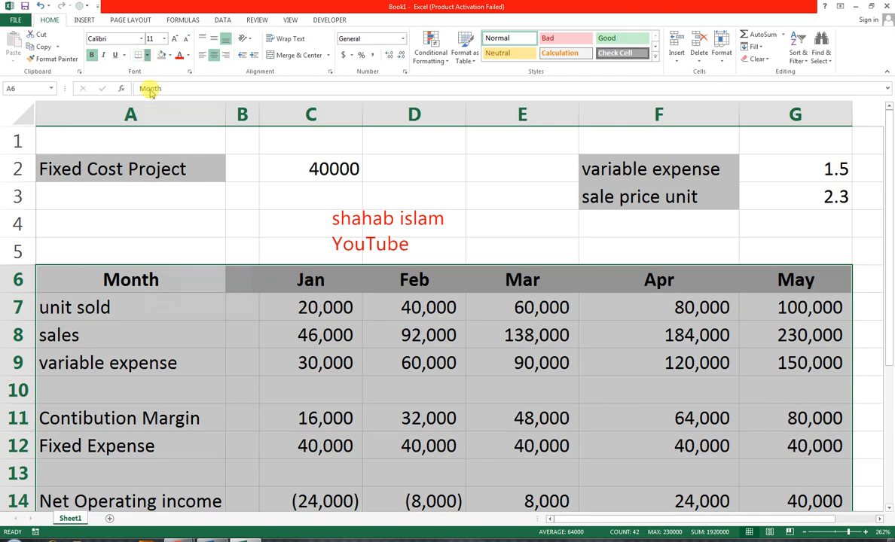
{"action": "left_click", "coordinate": [146, 55]}
{"action": "left_click", "coordinate": [153, 134]}
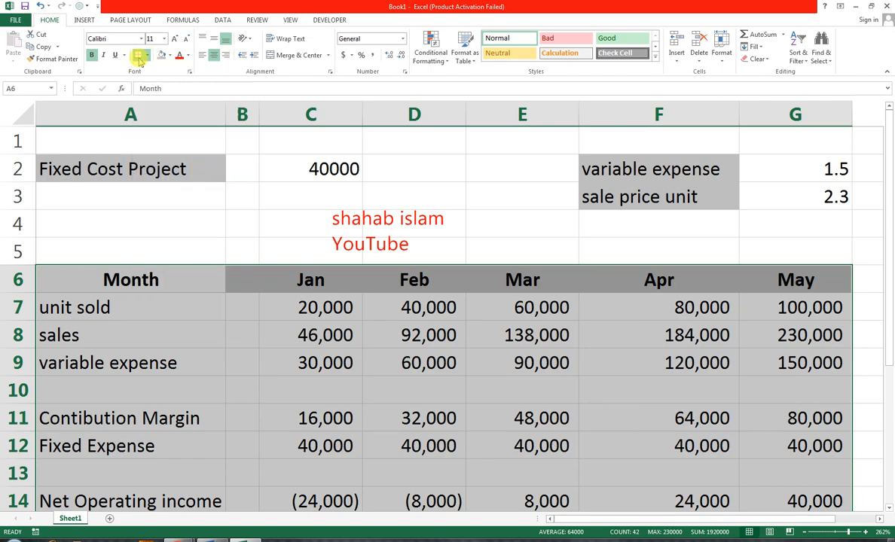
{"action": "left_click", "coordinate": [146, 55]}
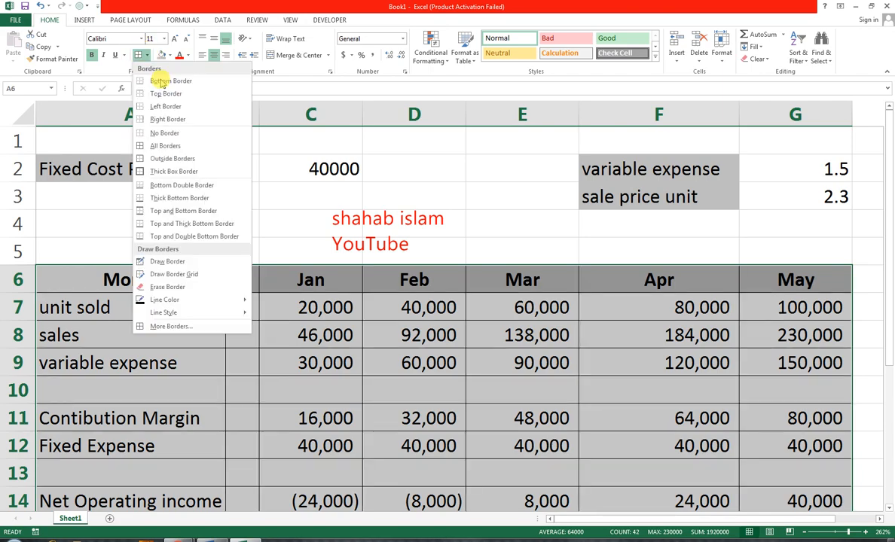
{"action": "left_click", "coordinate": [162, 171]}
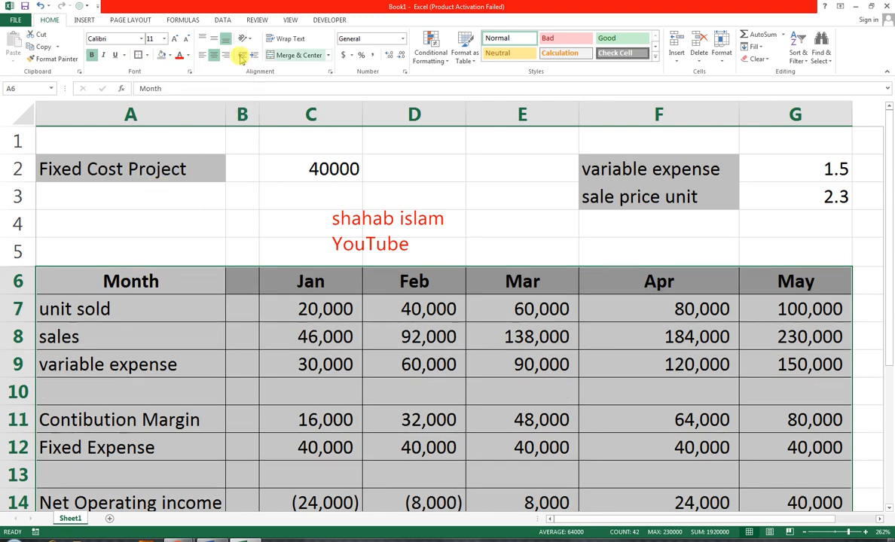
Center the contents of the table in A6:G14 horizontally
{"action": "left_click", "coordinate": [222, 56]}
{"action": "left_click", "coordinate": [215, 55]}
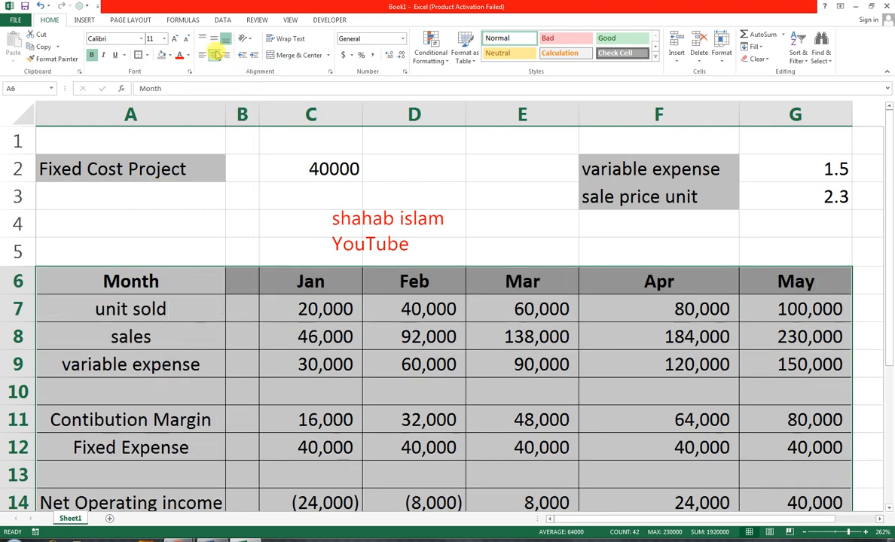
{"action": "left_click", "coordinate": [235, 213]}
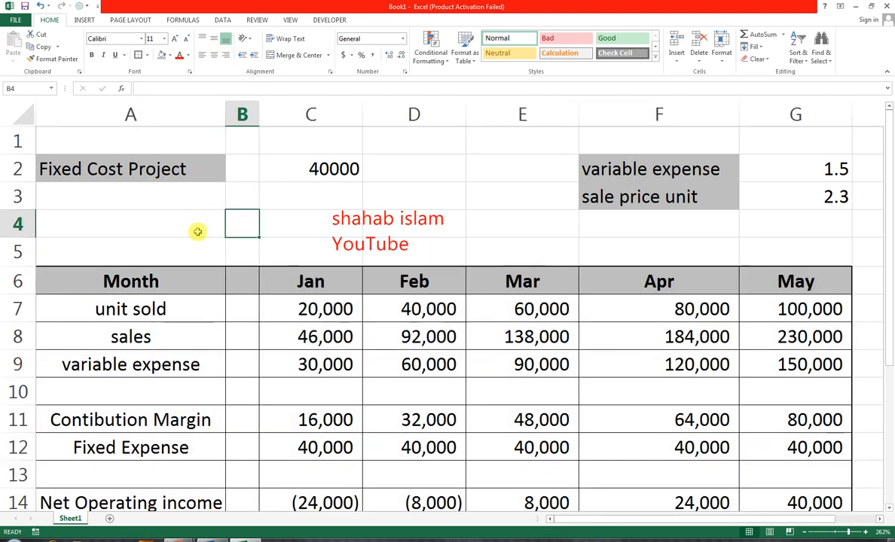
Delete the empty row 5 above the month header row
{"action": "left_click", "coordinate": [18, 252]}
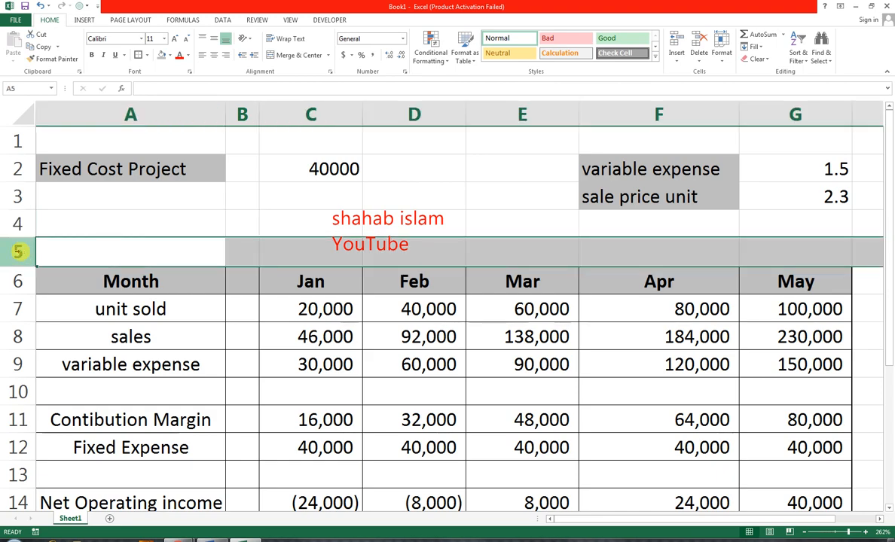
{"action": "key", "text": "ctrl+minus"}
{"action": "left_click", "coordinate": [348, 337]}
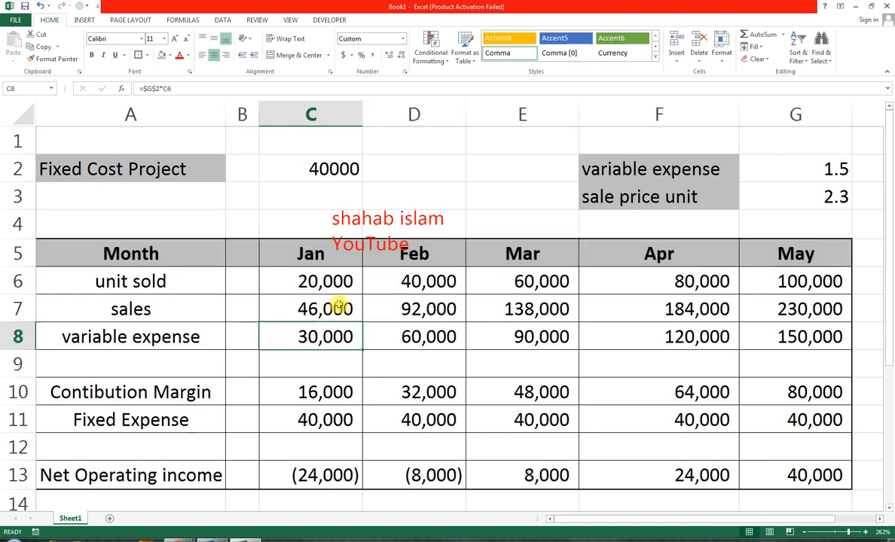
Insert two blank rows above the first row of the sheet
{"action": "left_click", "coordinate": [6, 140]}
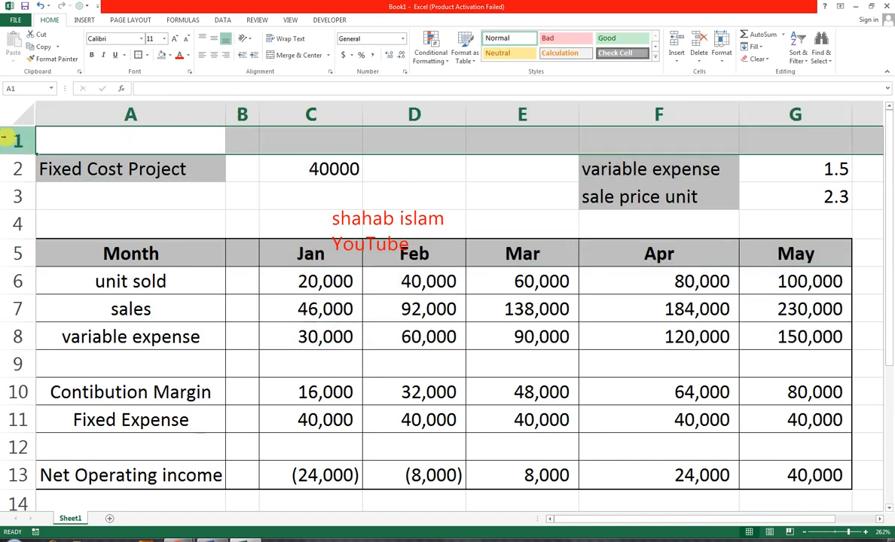
{"action": "key", "text": "ctrl+plus"}
{"action": "key", "text": "ctrl+plus"}
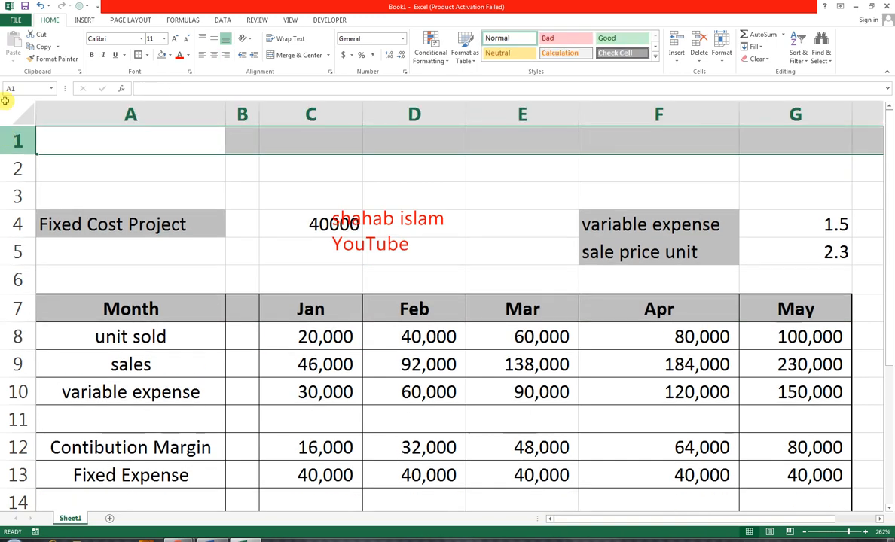
{"action": "left_click_drag", "start_coordinate": [79, 150], "coordinate": [773, 163]}
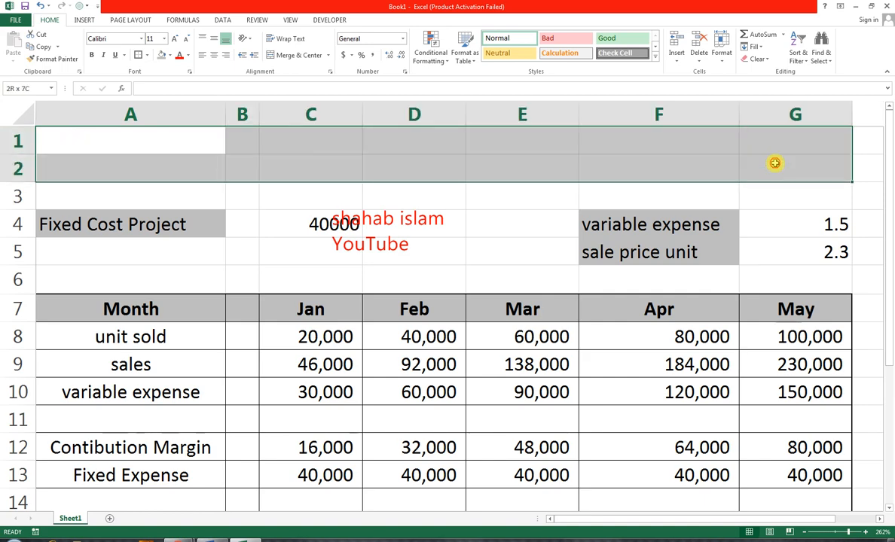
Add borders around the fixed cost cells A4:C4 and to all variable expense and sale price cells in F4:G5
{"action": "left_click_drag", "start_coordinate": [143, 233], "coordinate": [331, 220]}
{"action": "left_click", "coordinate": [139, 56]}
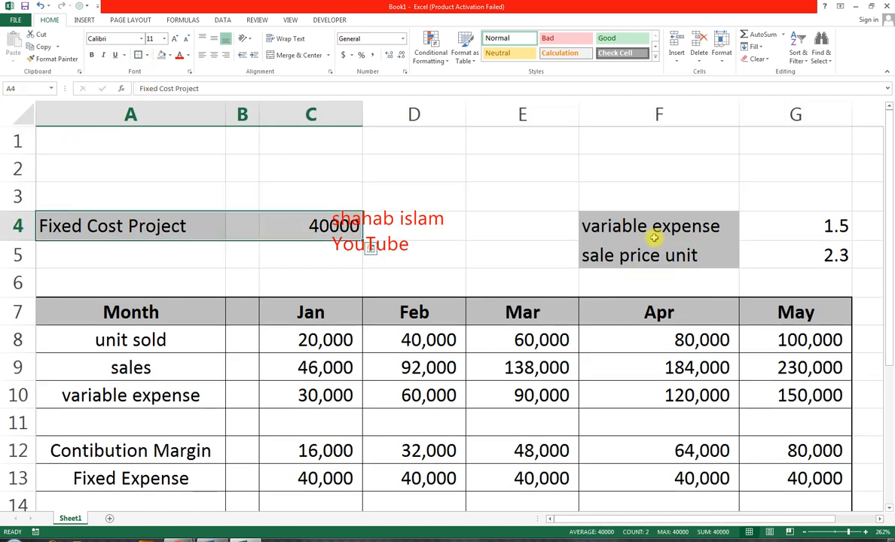
{"action": "left_click_drag", "start_coordinate": [661, 225], "coordinate": [799, 257]}
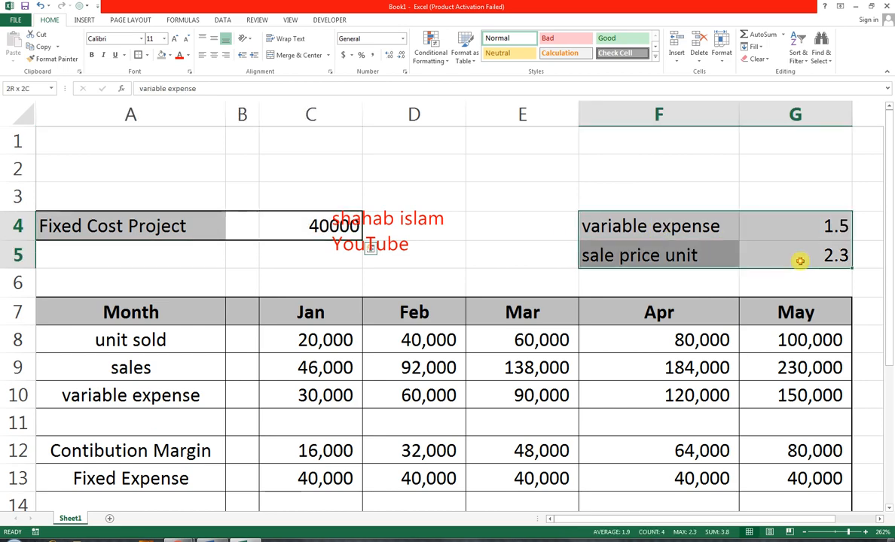
{"action": "left_click", "coordinate": [148, 56]}
{"action": "left_click", "coordinate": [140, 140]}
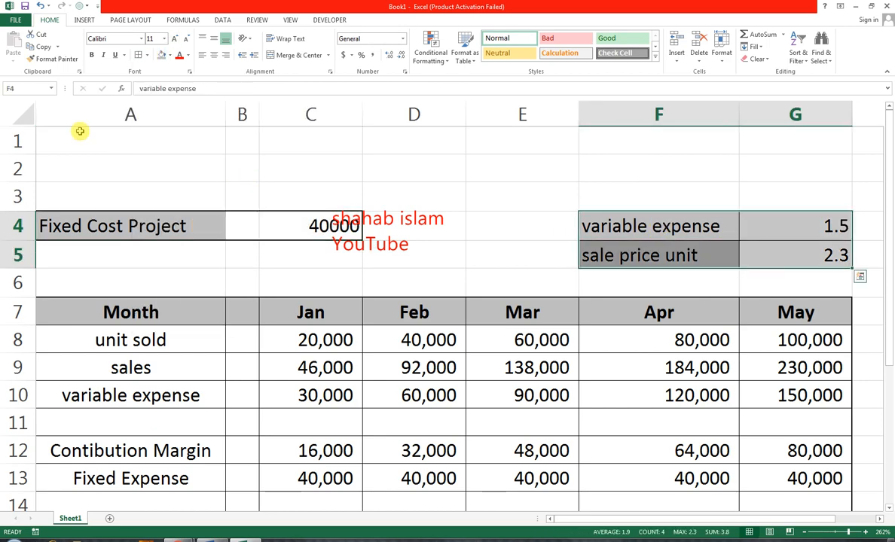
Merge and center A1:G2 and enter the title "BREAKEVEN QUANTITY FIXED COST /PRICE UNIT VARIABLE COST PER UINT"
{"action": "left_click_drag", "start_coordinate": [80, 134], "coordinate": [754, 165]}
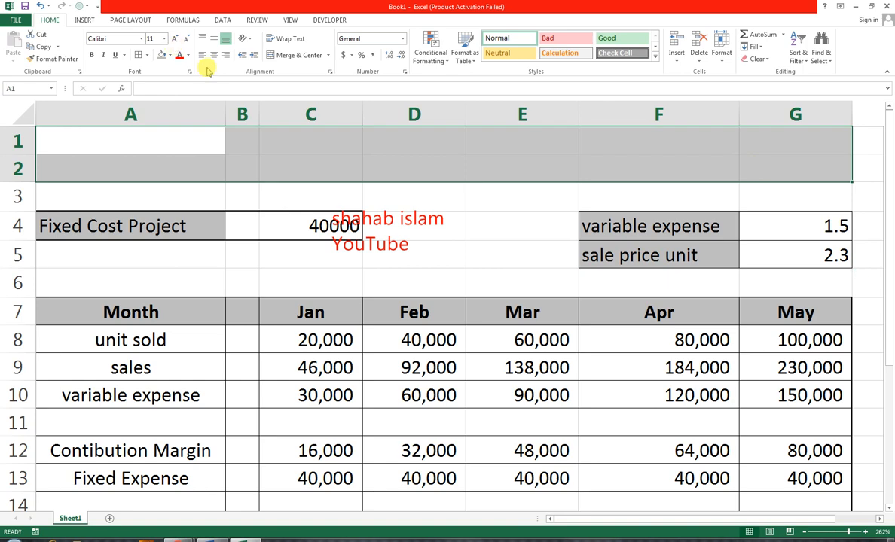
{"action": "left_click", "coordinate": [285, 62]}
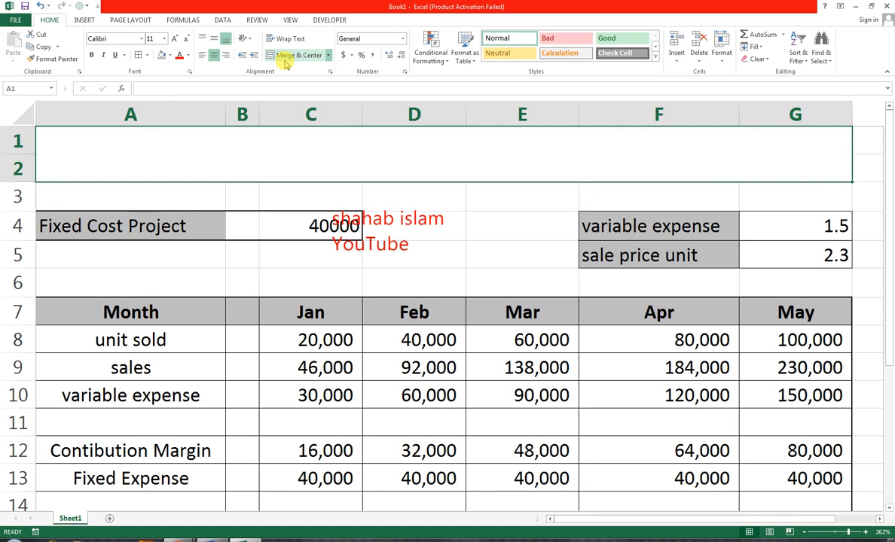
{"action": "type", "text": "BREA"}
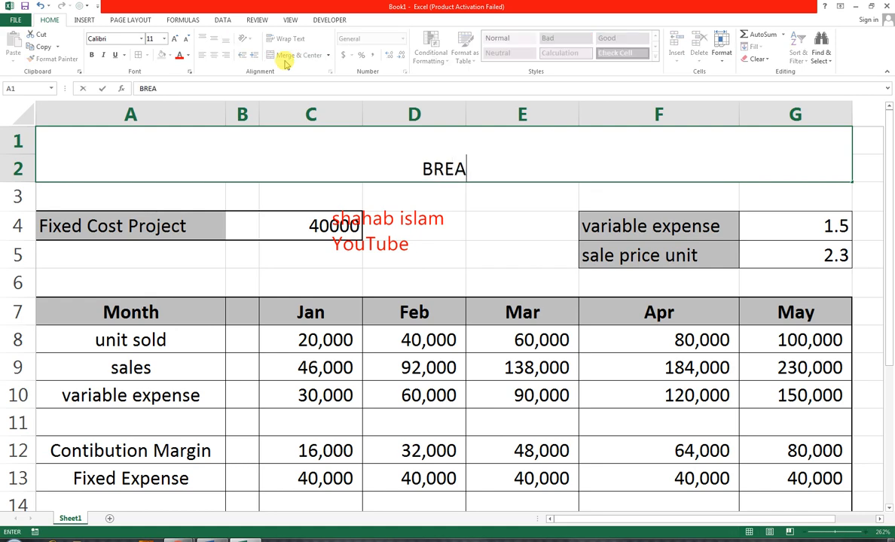
{"action": "type", "text": "KEVEN"}
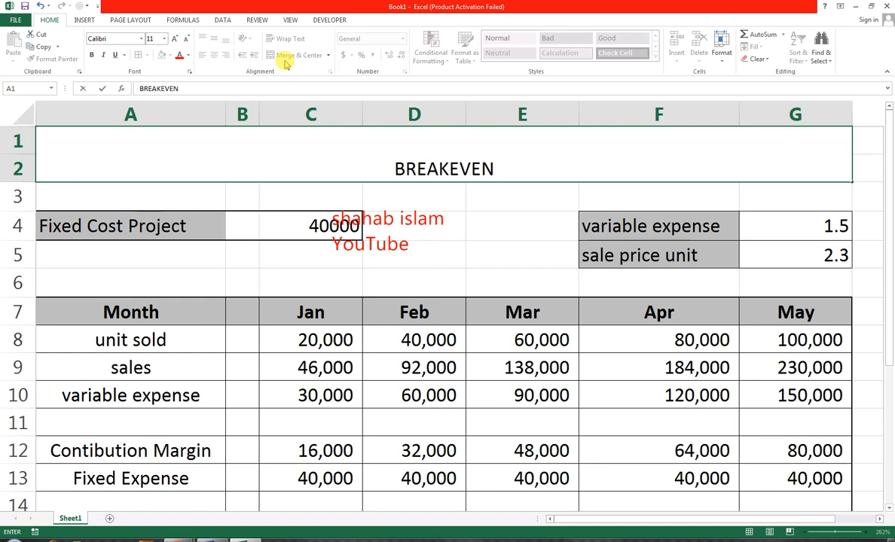
{"action": "type", "text": " QUANTITY"}
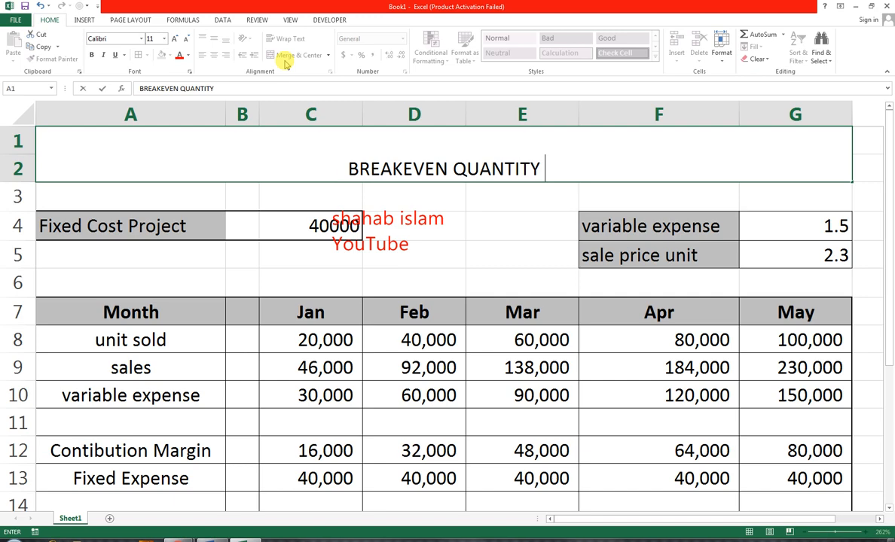
{"action": "type", "text": " FIS"}
{"action": "key", "text": "BackSpace"}
{"action": "type", "text": "X"}
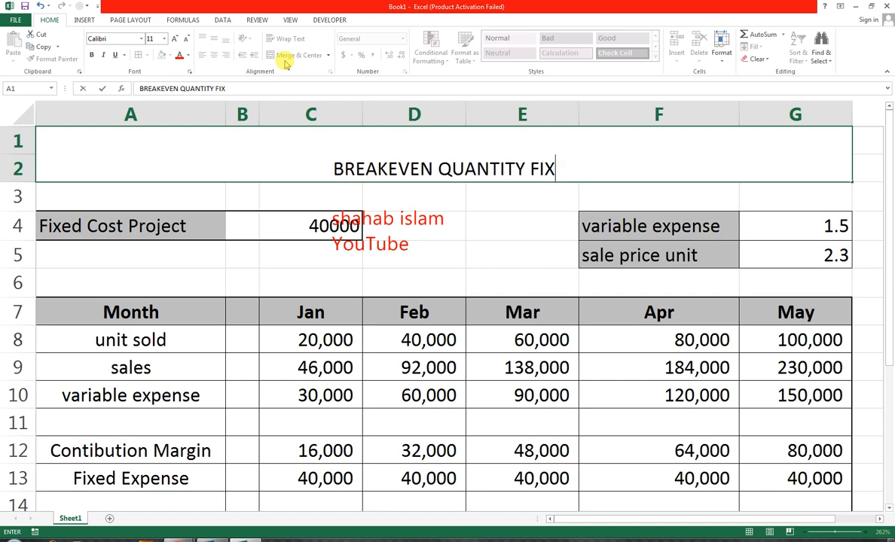
{"action": "type", "text": "ED COST"}
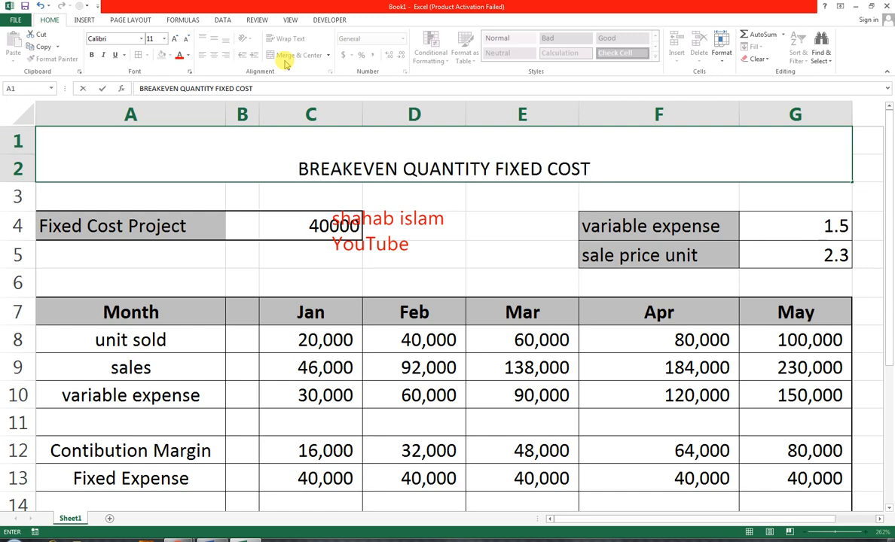
{"action": "type", "text": " /"}
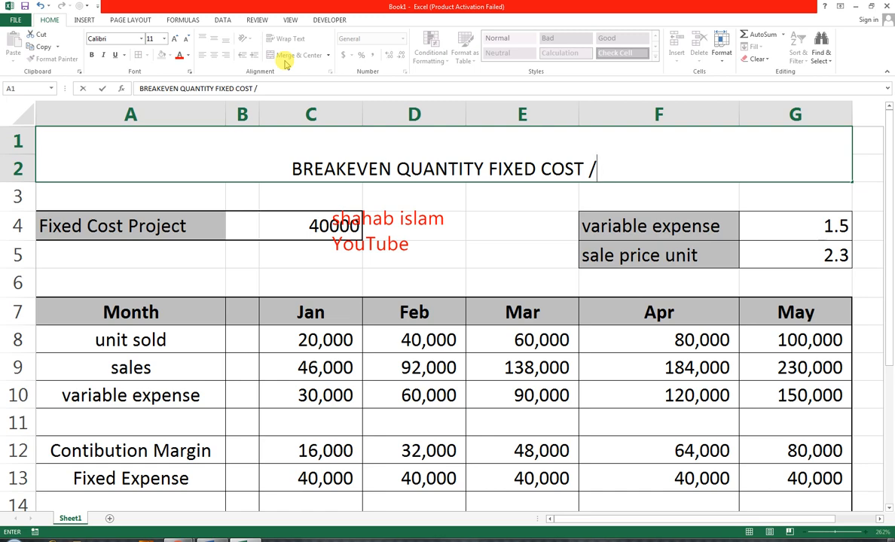
{"action": "type", "text": "PRICE UNIT"}
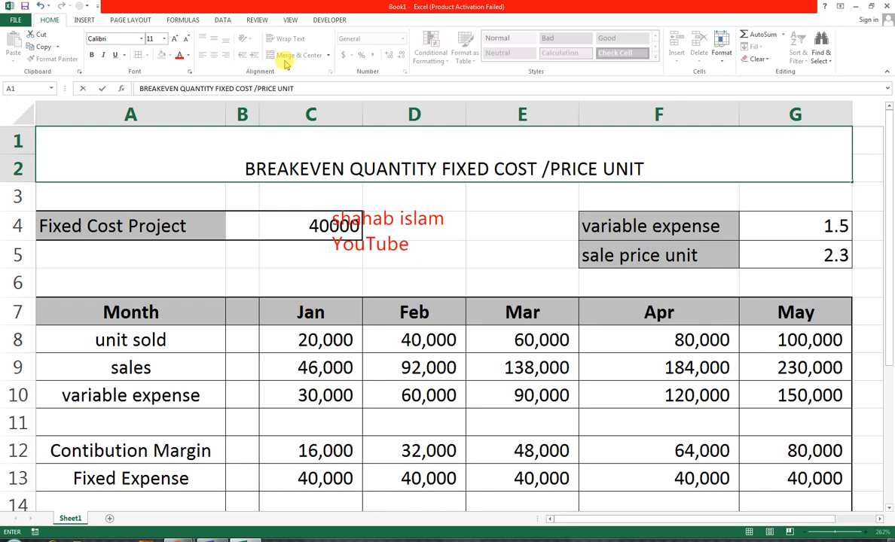
{"action": "key", "text": "BackSpace"}
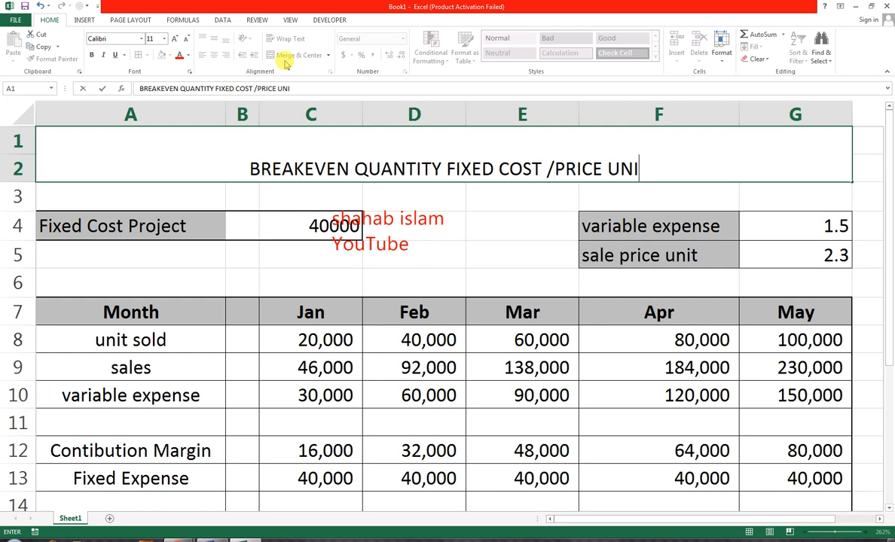
{"action": "type", "text": "T "}
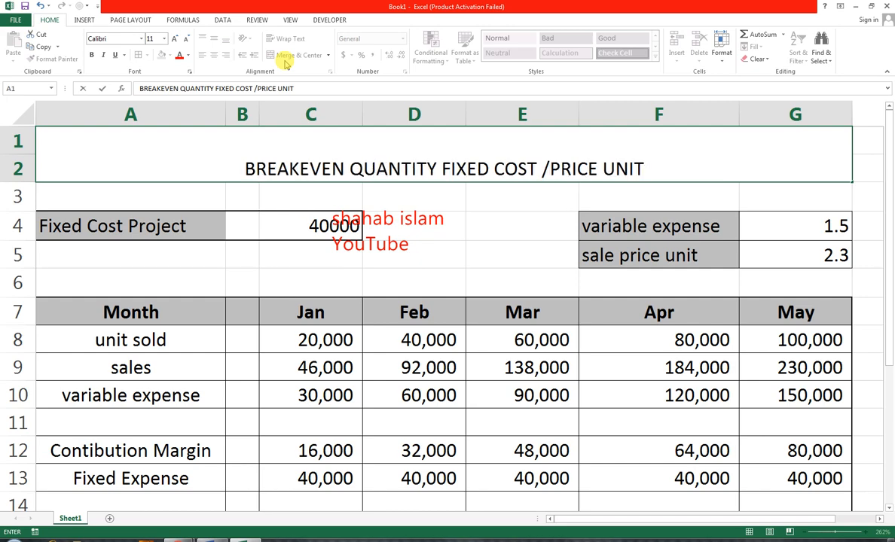
{"action": "type", "text": "VAR"}
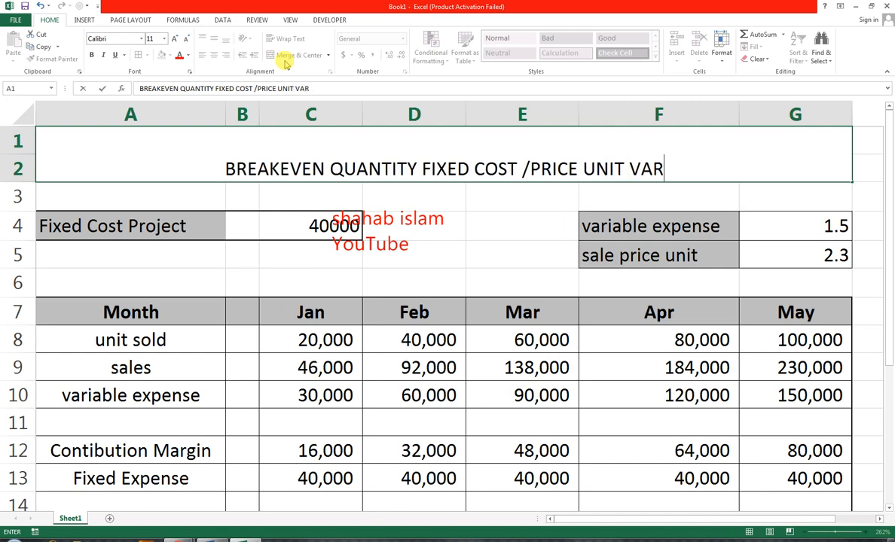
{"action": "type", "text": "IABLE "}
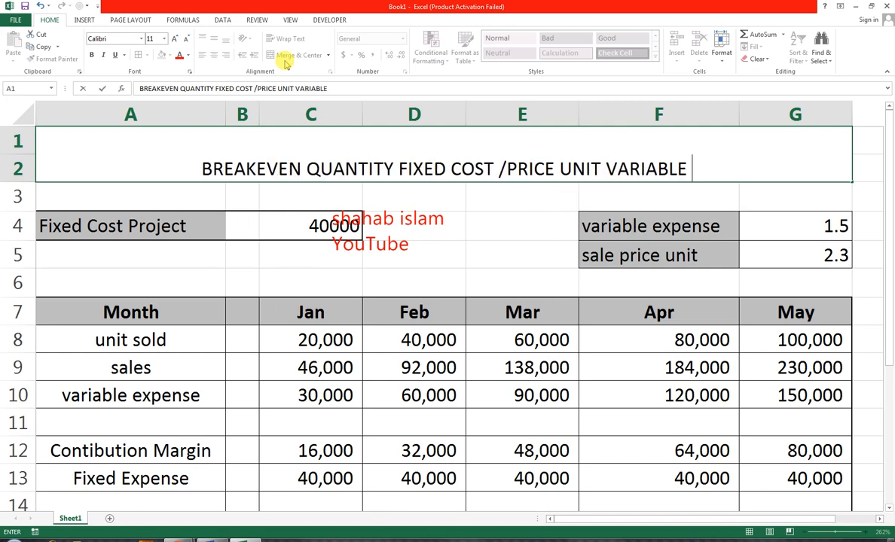
{"action": "type", "text": "COST P"}
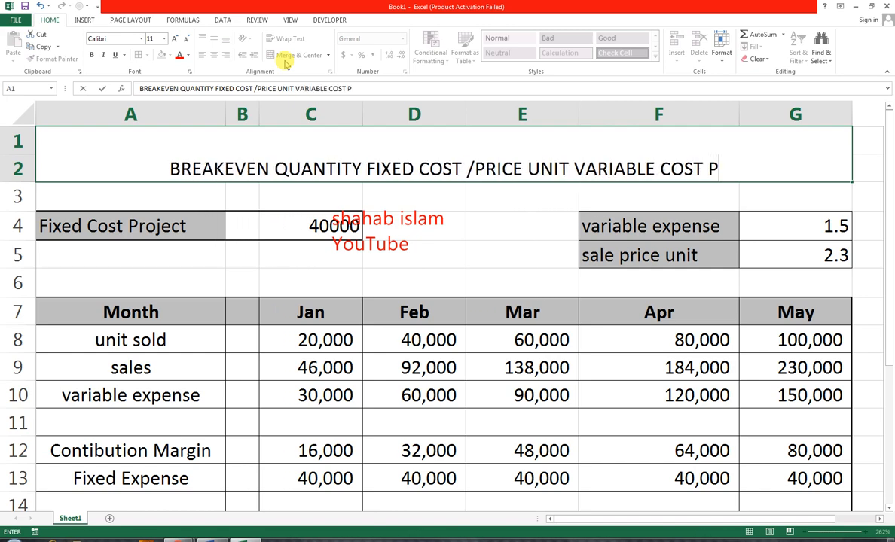
{"action": "type", "text": "ER UINT"}
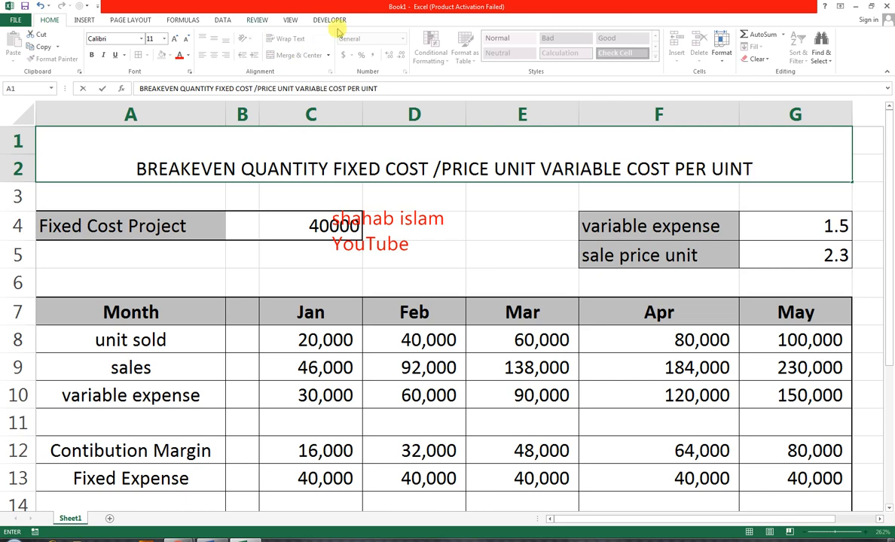
Enclose "PRICE UNIT VARIABLE COST PER UINT" in parentheses within the title, with a space after the slash
{"action": "left_click", "coordinate": [441, 169]}
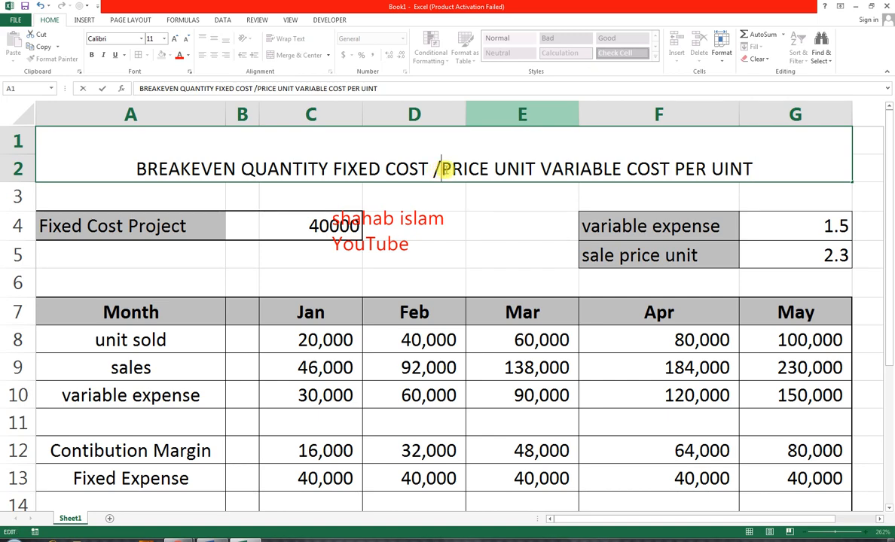
{"action": "type", "text": "("}
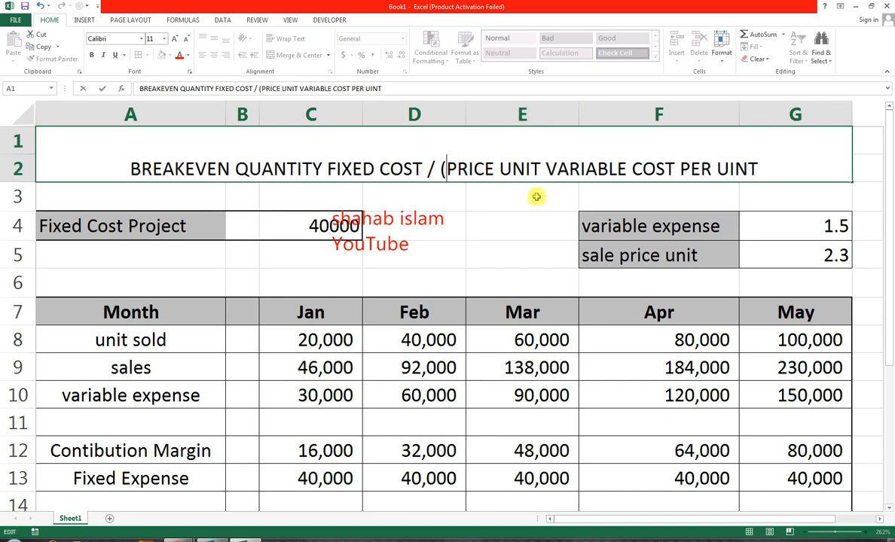
{"action": "type", "text": "("}
{"action": "key", "text": "Return"}
{"action": "left_click", "coordinate": [775, 159]}
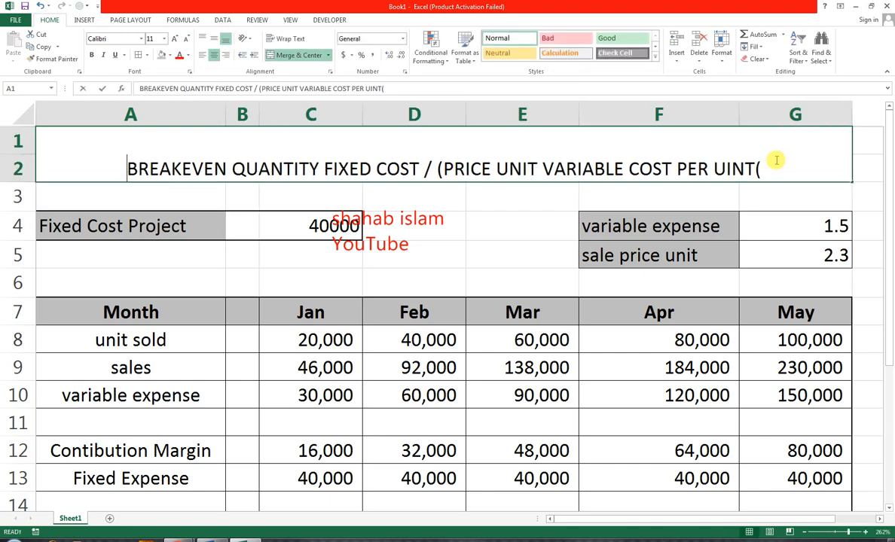
{"action": "key", "text": "BackSpace"}
{"action": "type", "text": ")"}
{"action": "key", "text": "Return"}
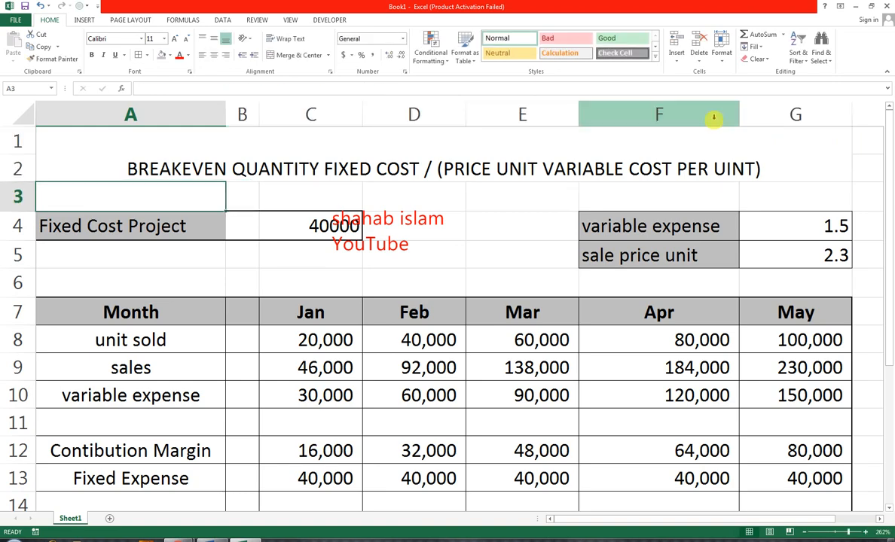
Middle-align the title in A1:G2 vertically and make it bold at font size 12
{"action": "left_click", "coordinate": [679, 168]}
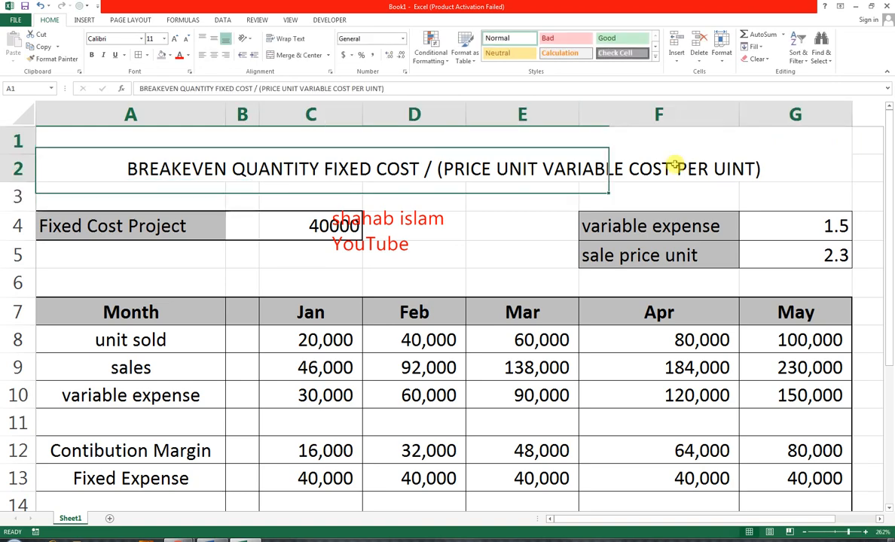
{"action": "left_click", "coordinate": [214, 38]}
{"action": "left_click", "coordinate": [174, 39]}
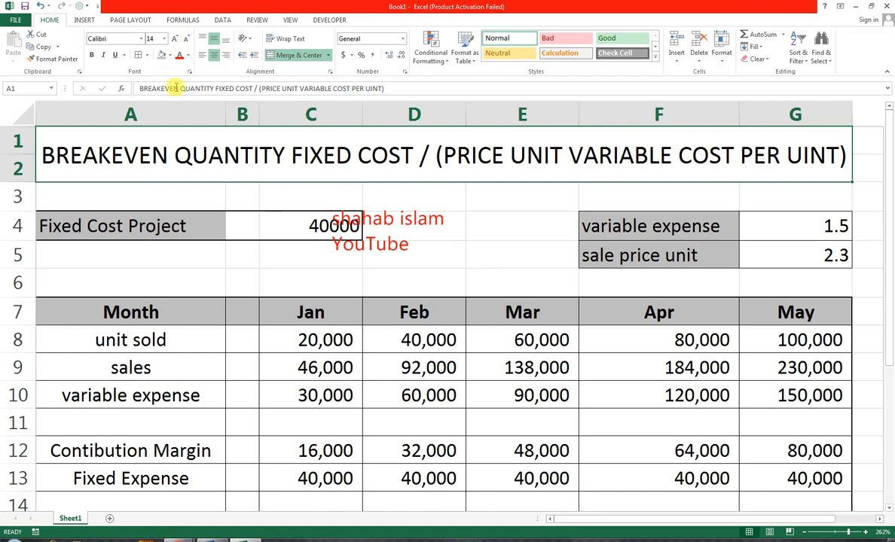
{"action": "left_click", "coordinate": [92, 55]}
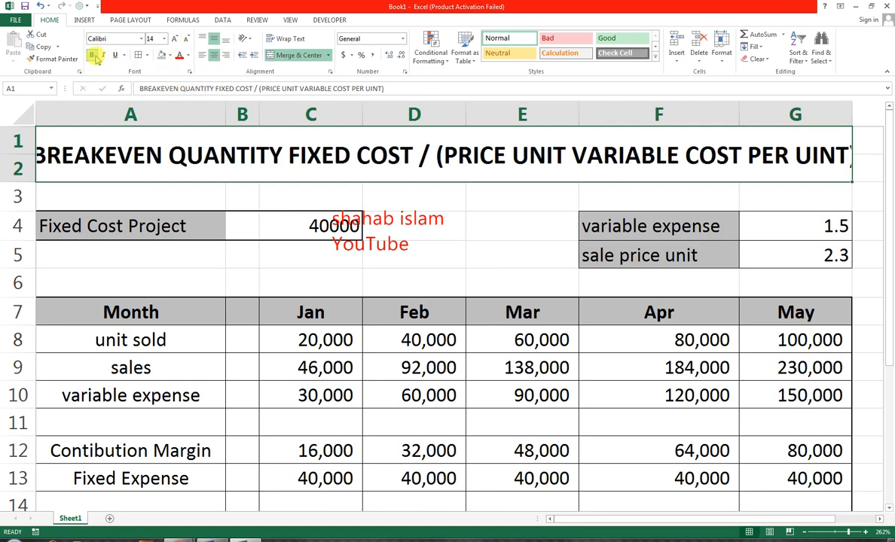
{"action": "left_click", "coordinate": [159, 37]}
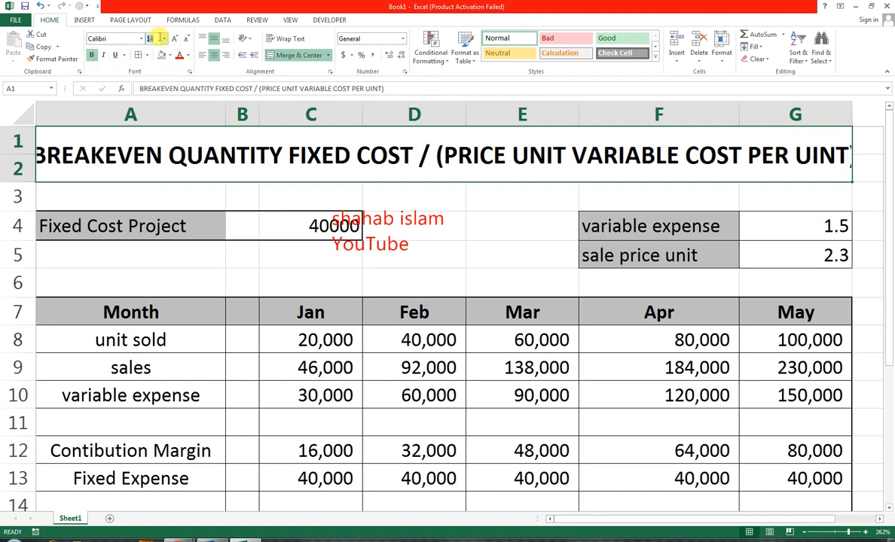
{"action": "type", "text": "12"}
{"action": "key", "text": "Return"}
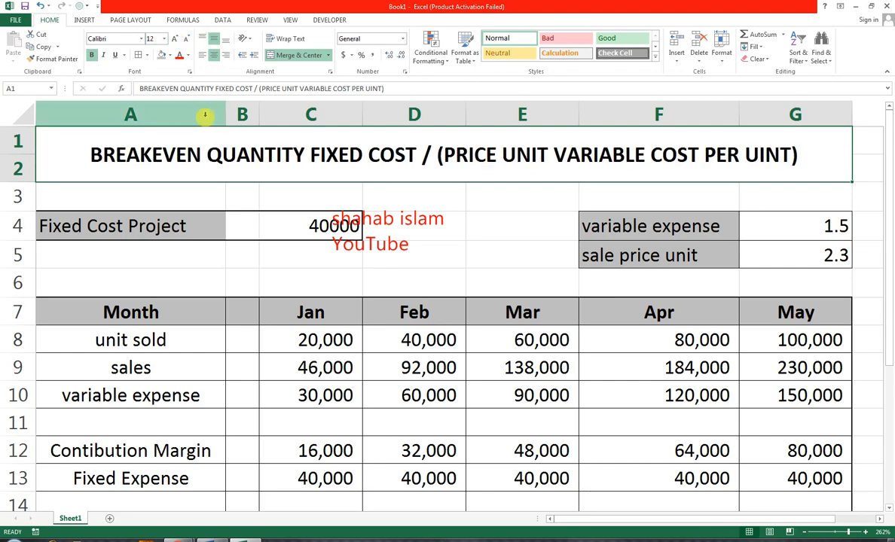
Fill the merged title cell with black and set its font color to white
{"action": "left_click", "coordinate": [170, 55]}
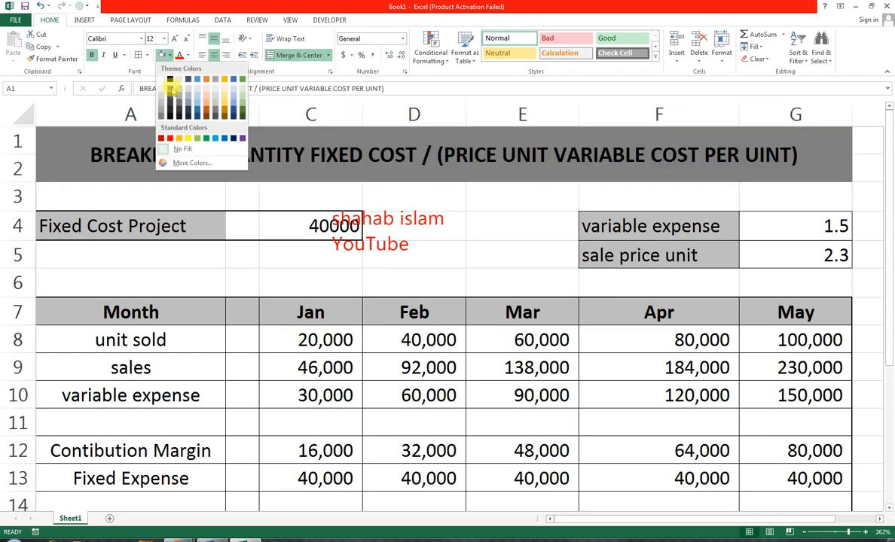
{"action": "left_click", "coordinate": [169, 79]}
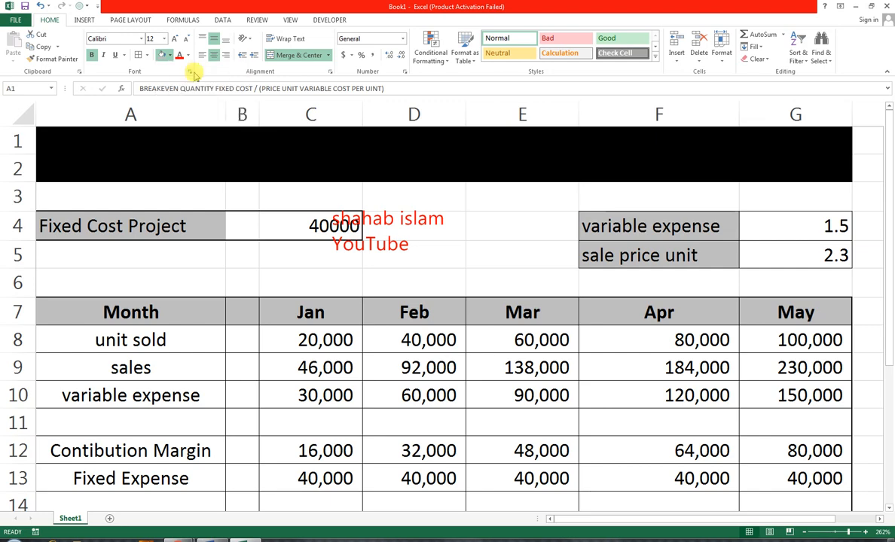
{"action": "left_click", "coordinate": [187, 55]}
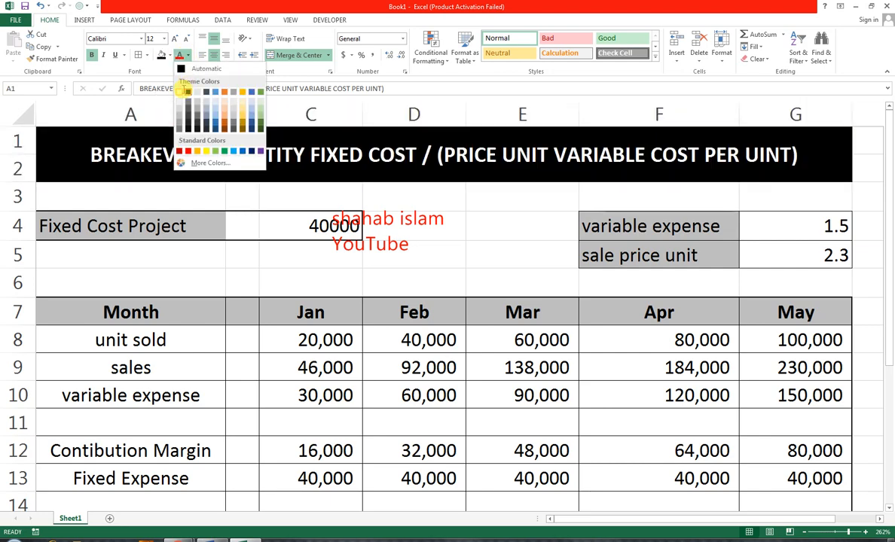
{"action": "left_click", "coordinate": [181, 87]}
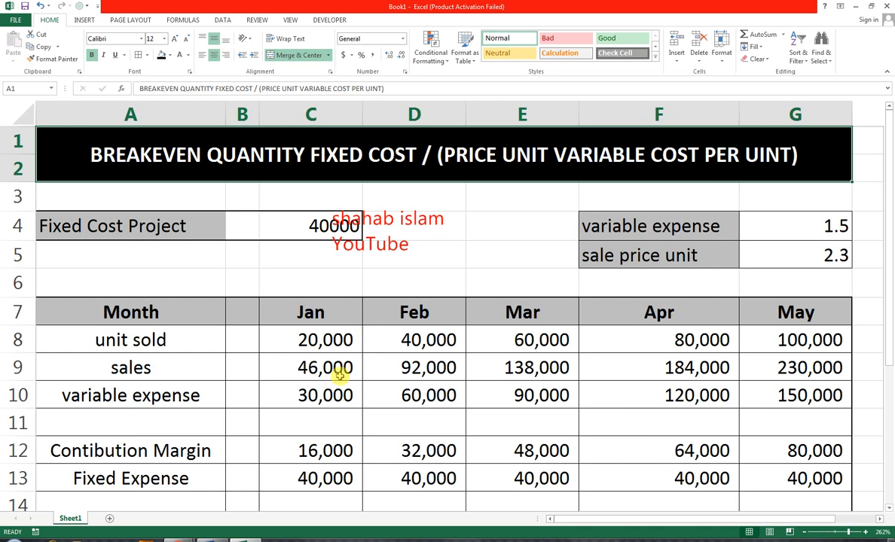
Switch to the YouTube channel page in Chrome and look through its uploaded videos
{"action": "mouse_move", "coordinate": [192, 536]}
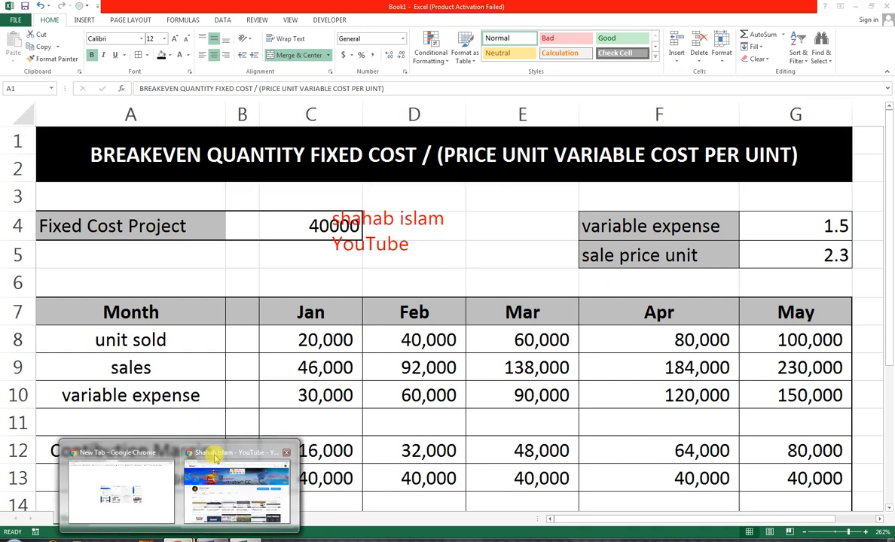
{"action": "left_click", "coordinate": [225, 455]}
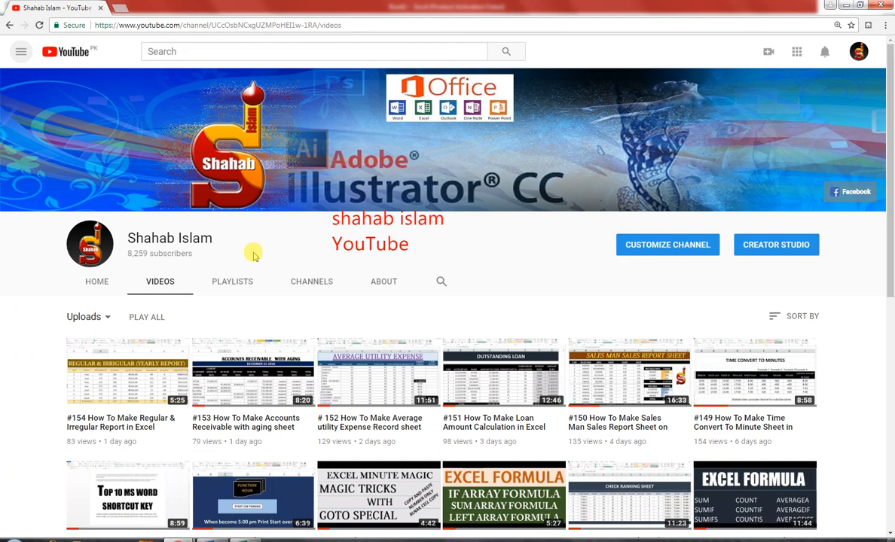
{"action": "scroll", "coordinate": [284, 271], "scroll_direction": "down", "scroll_amount": 1}
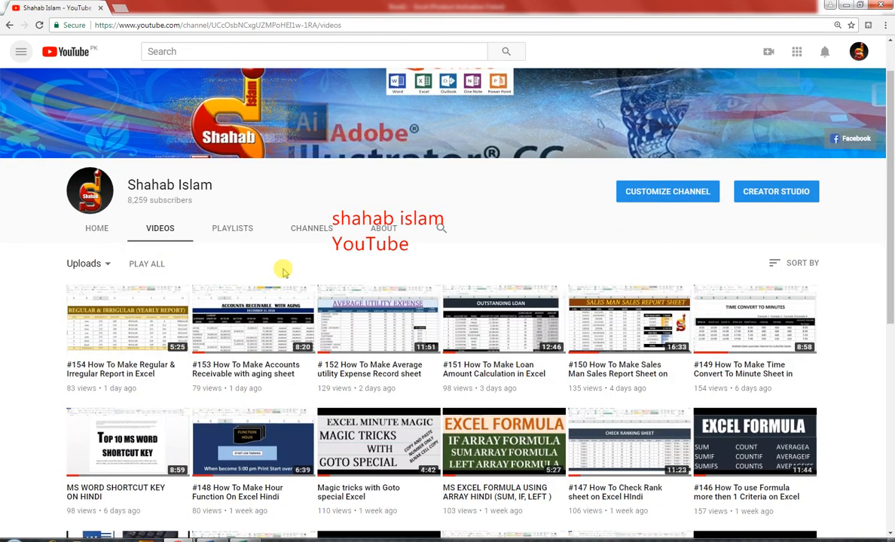